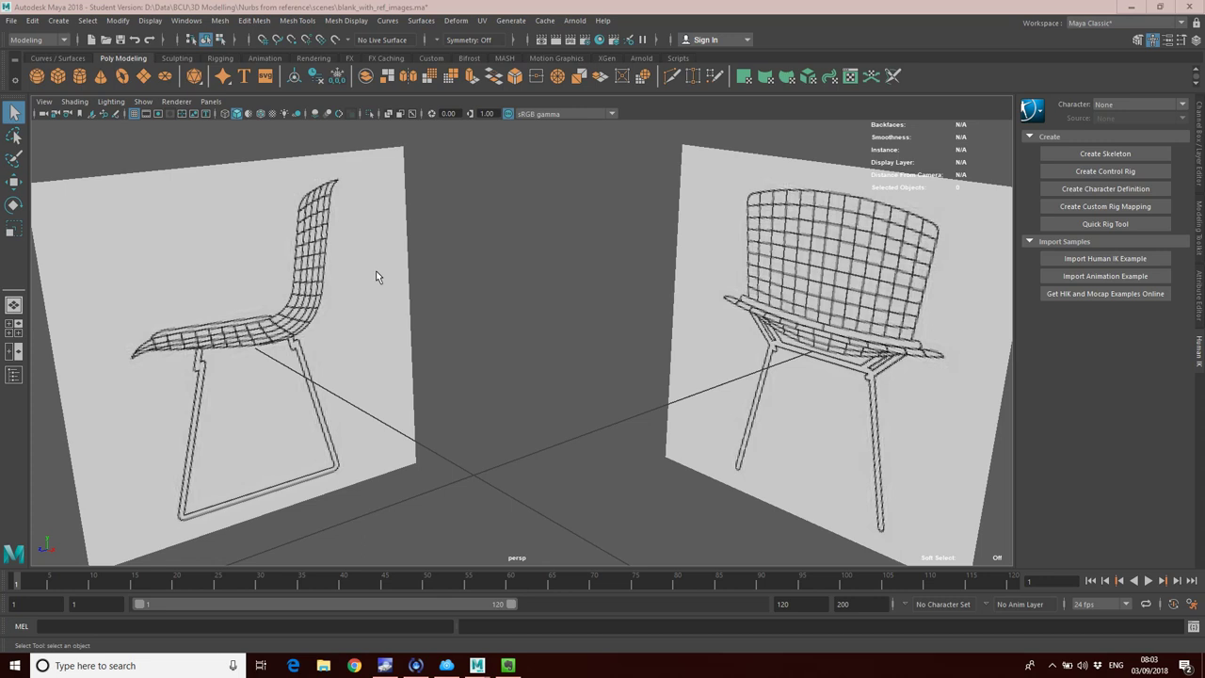
mouse_move(455, 369)
alt+mouse_down()
mouse_move(473, 371)
mouse_move(463, 368)
alt+mouse_up()
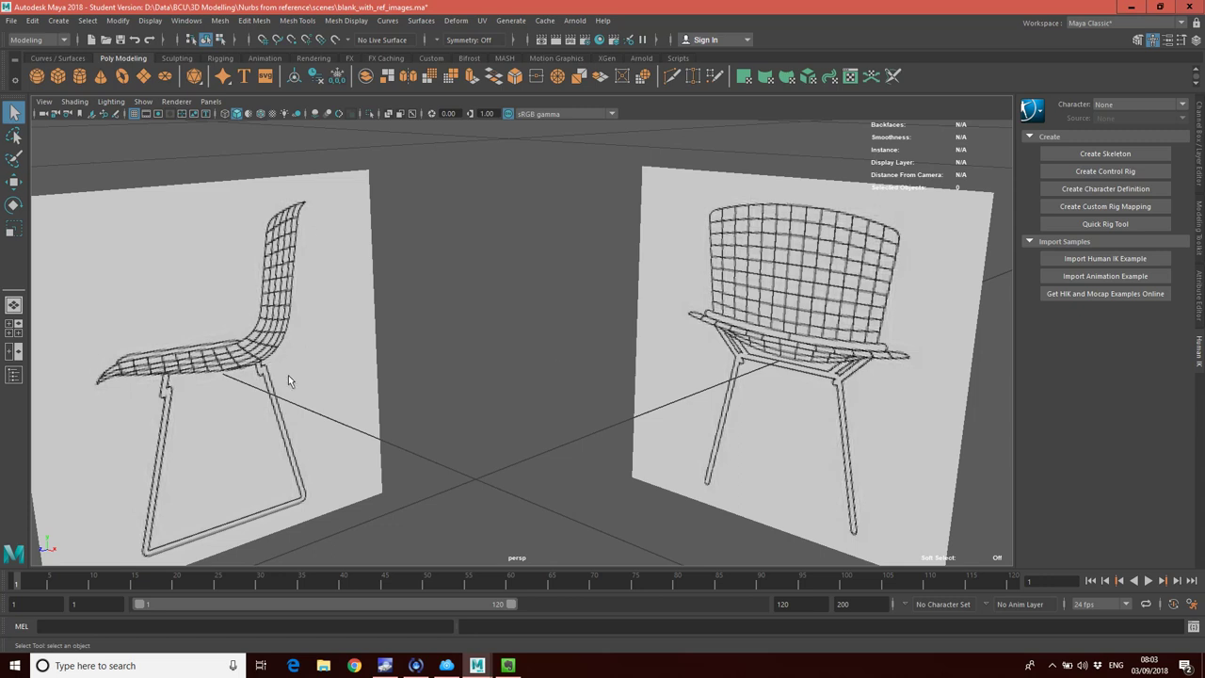
alt+drag(732, 411, 787, 404)
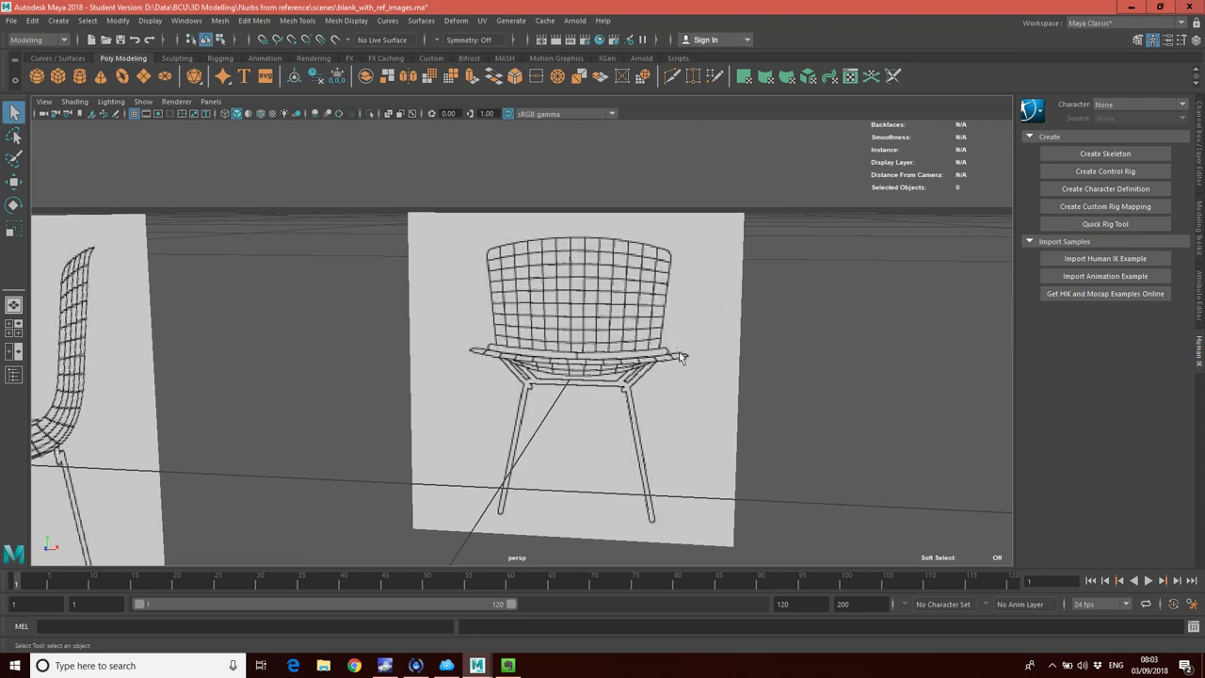
alt+drag(452, 382, 345, 377)
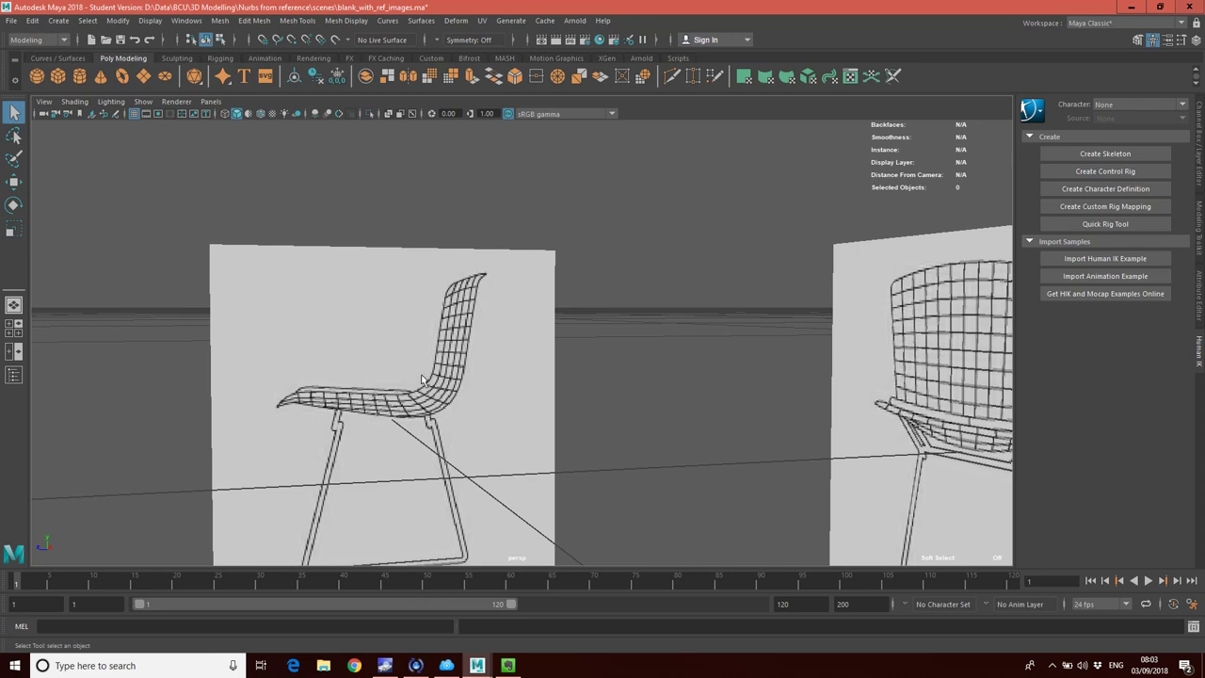
alt+drag(362, 431, 414, 414)
Arrange the viewports as two panes side by side, with the front view beside the perspective view
key(space)
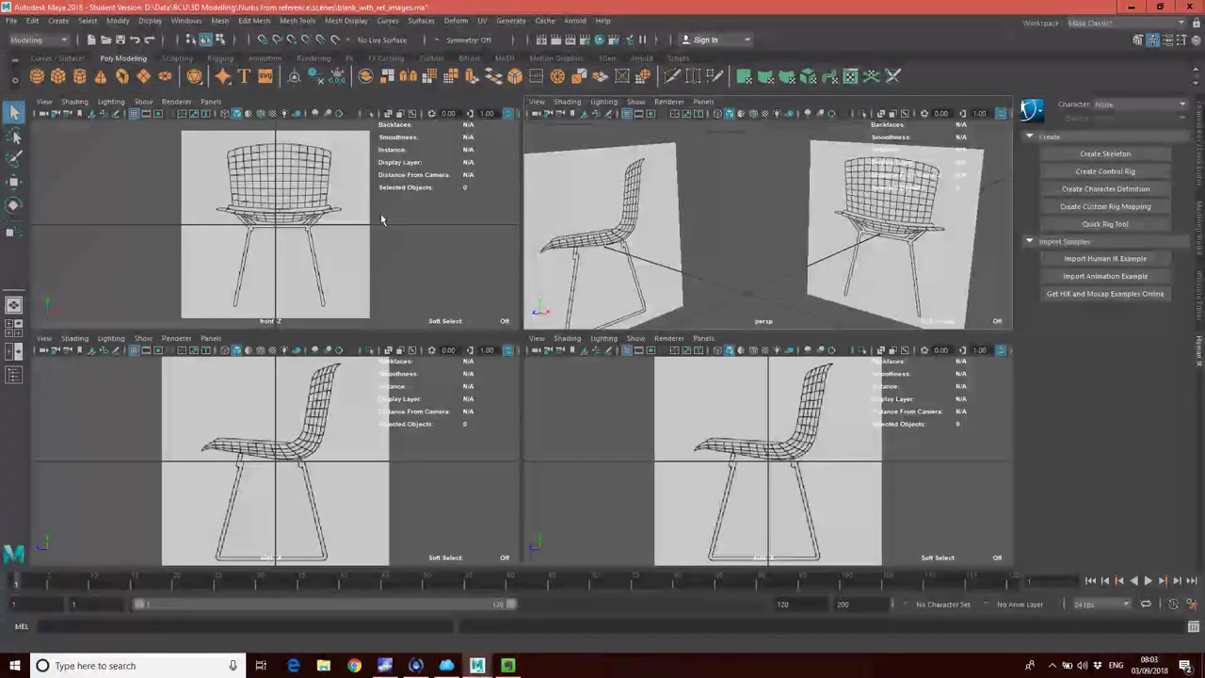
click(211, 101)
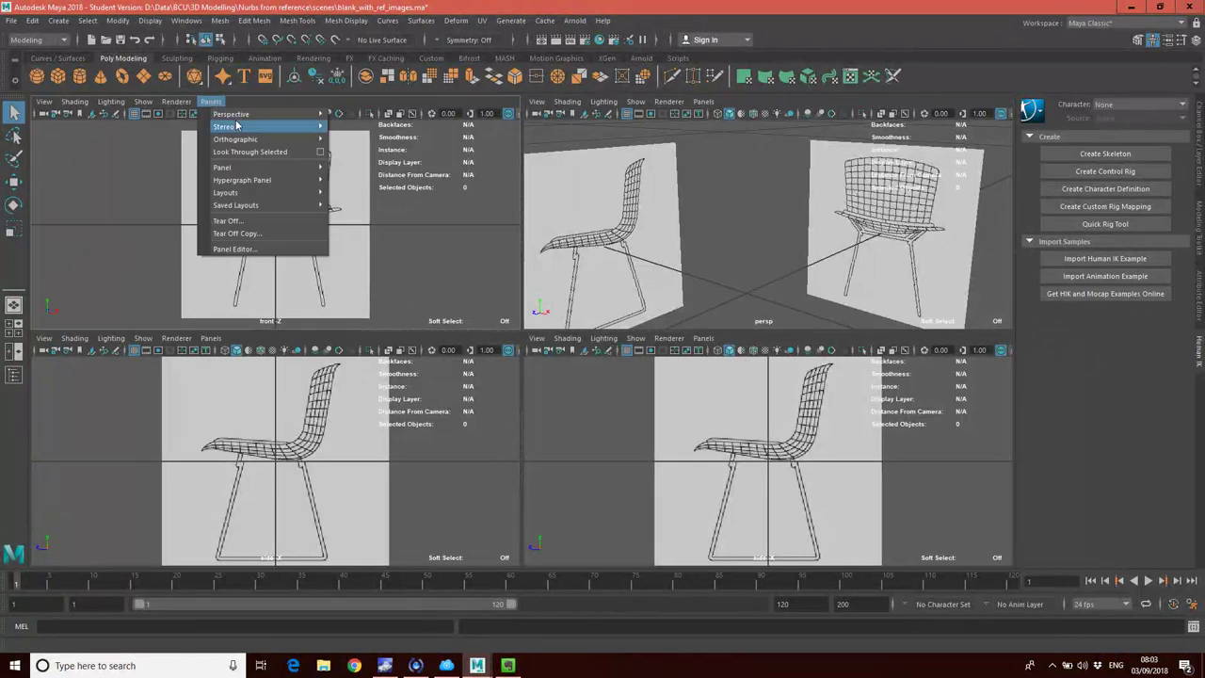
mouse_move(235, 117)
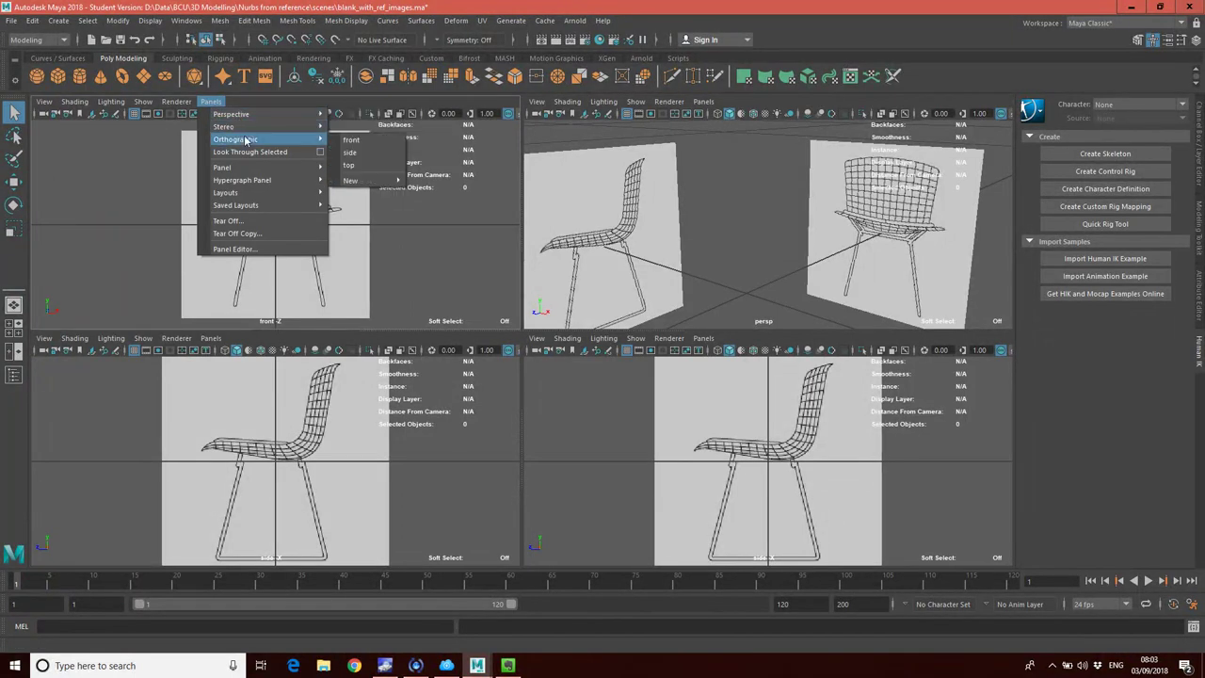
mouse_move(235, 193)
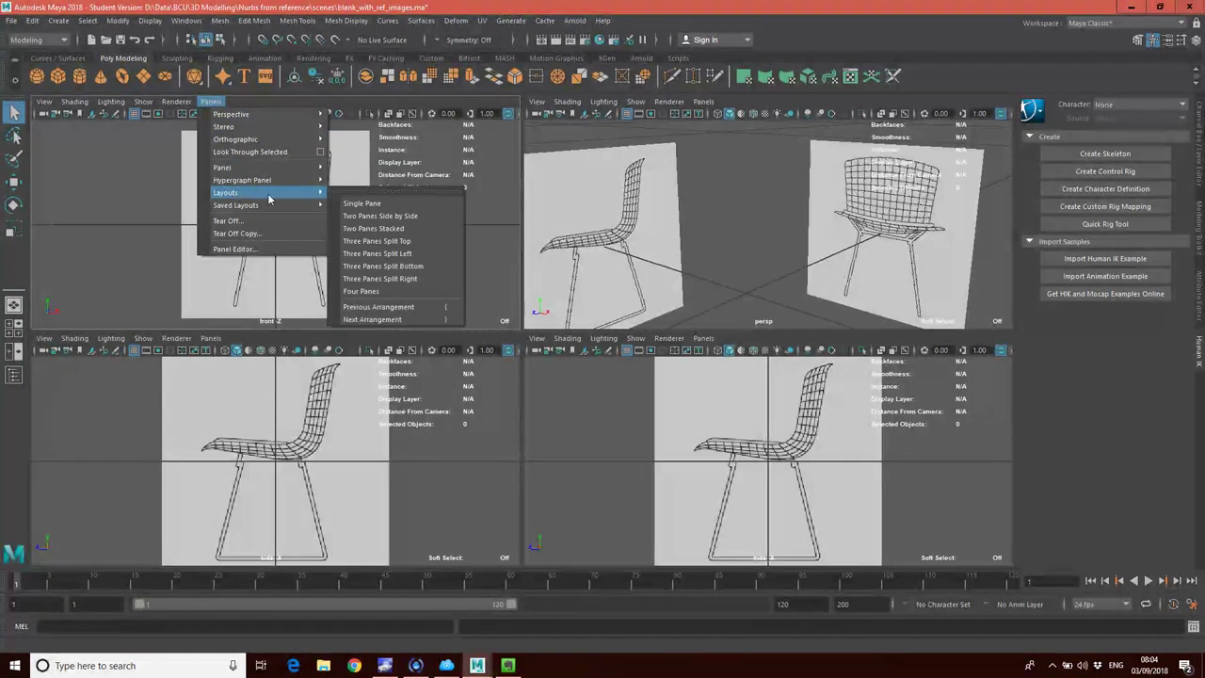
click(396, 214)
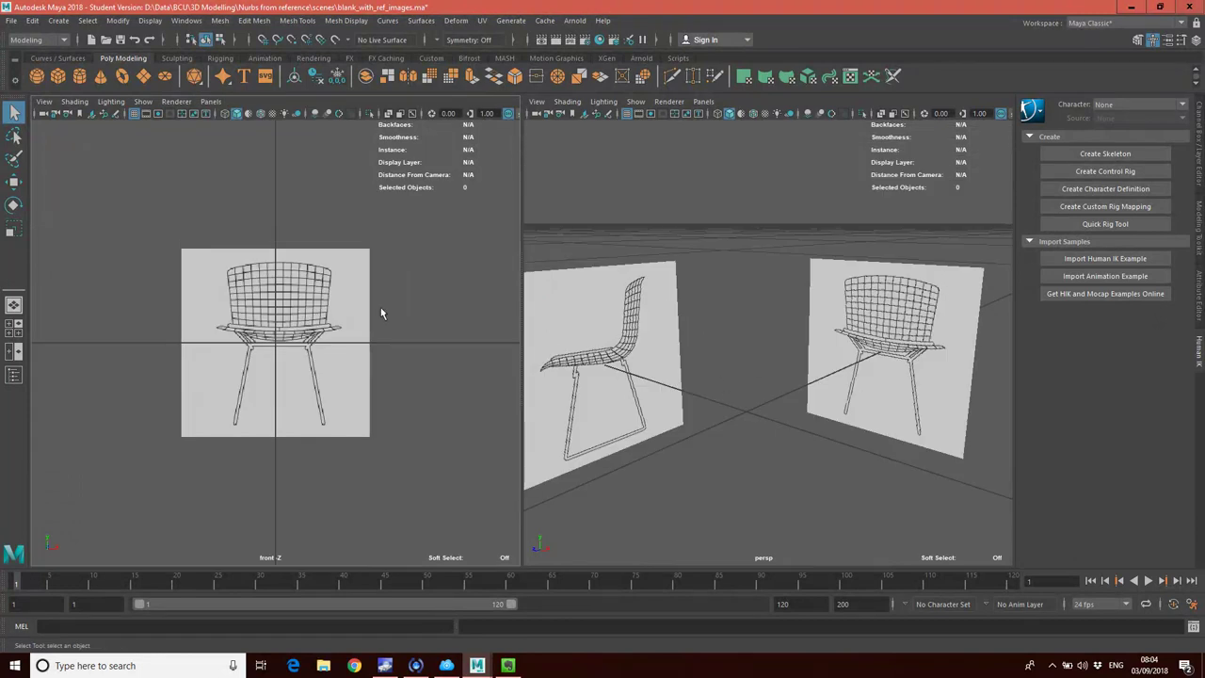
scroll(299, 340, up, 2)
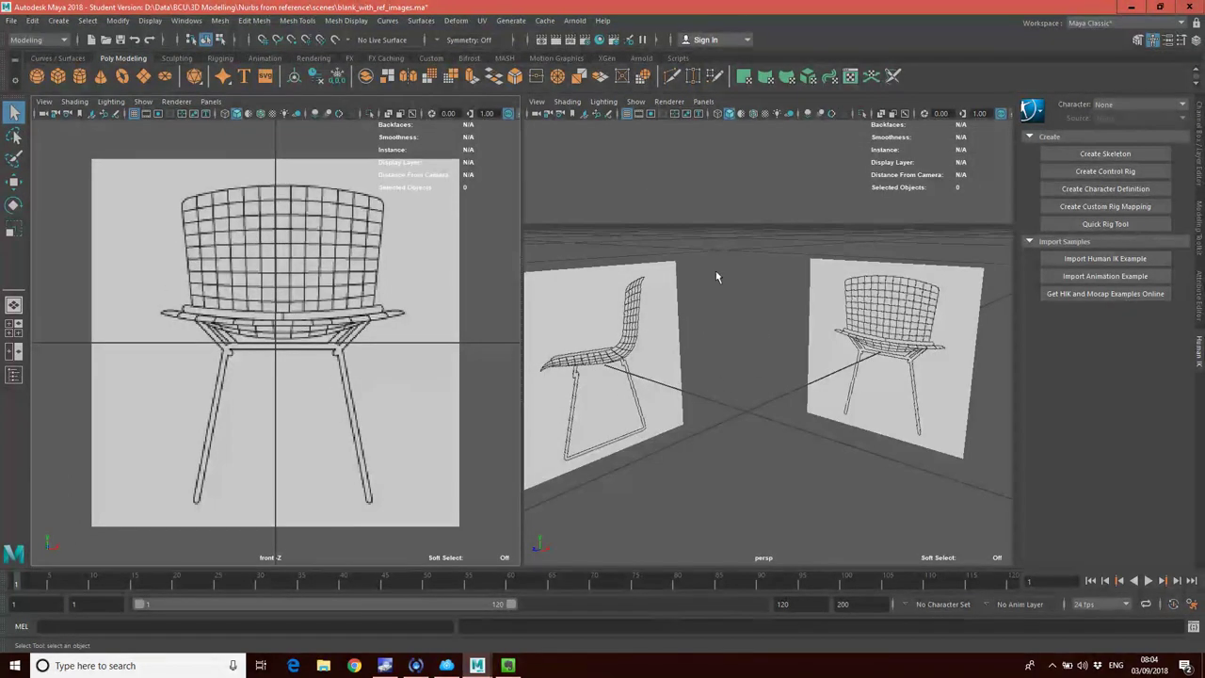
Change the perspective pane to the orthographic side view and frame the whole side chair reference image
click(703, 100)
mouse_move(739, 138)
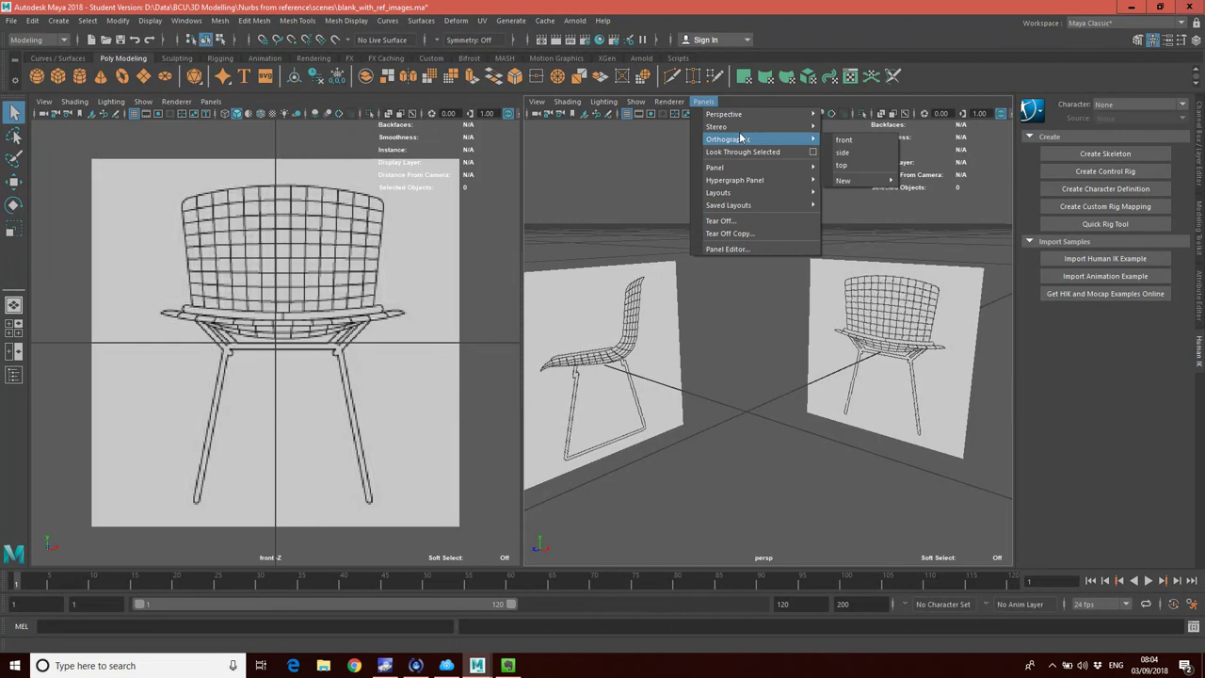
click(843, 152)
scroll(745, 351, up, 4)
scroll(744, 347, down, 5)
scroll(745, 348, up, 5)
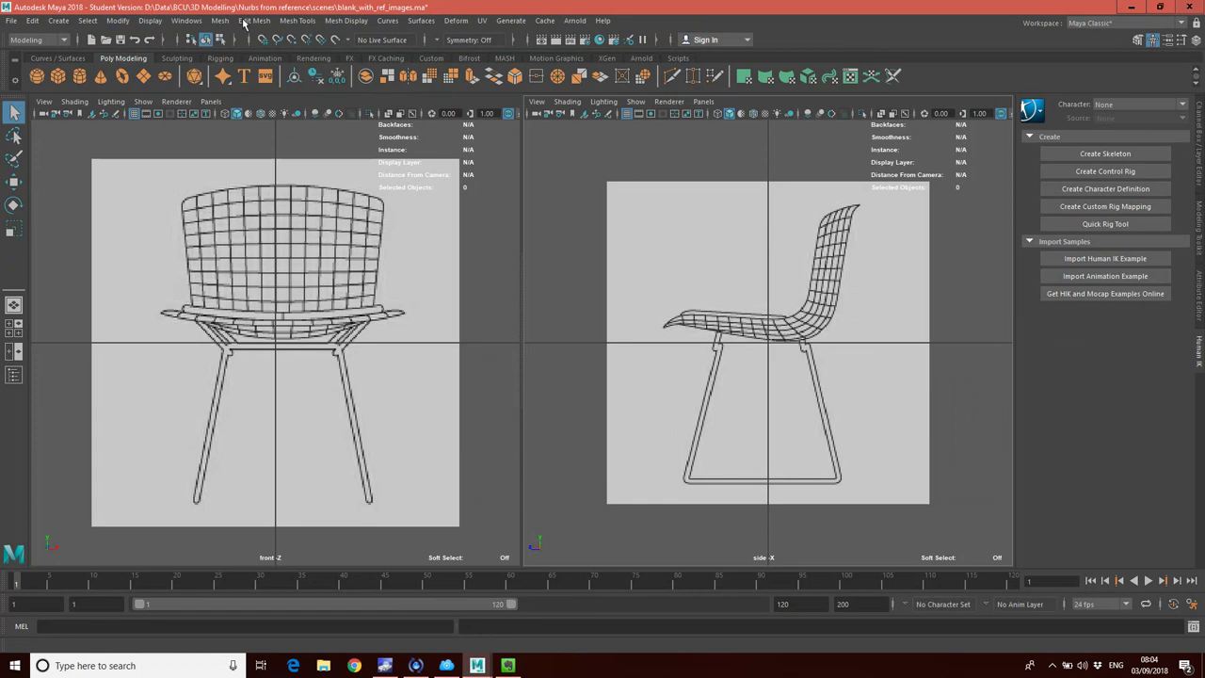
click(58, 20)
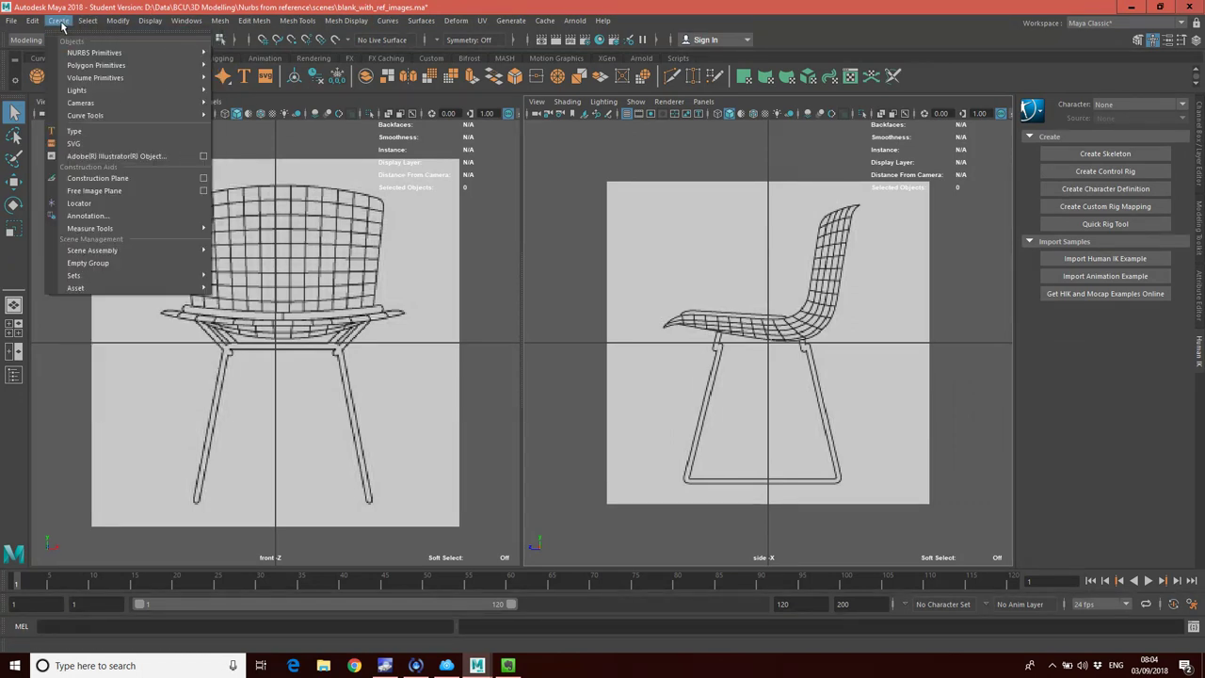
mouse_move(95, 79)
mouse_move(94, 53)
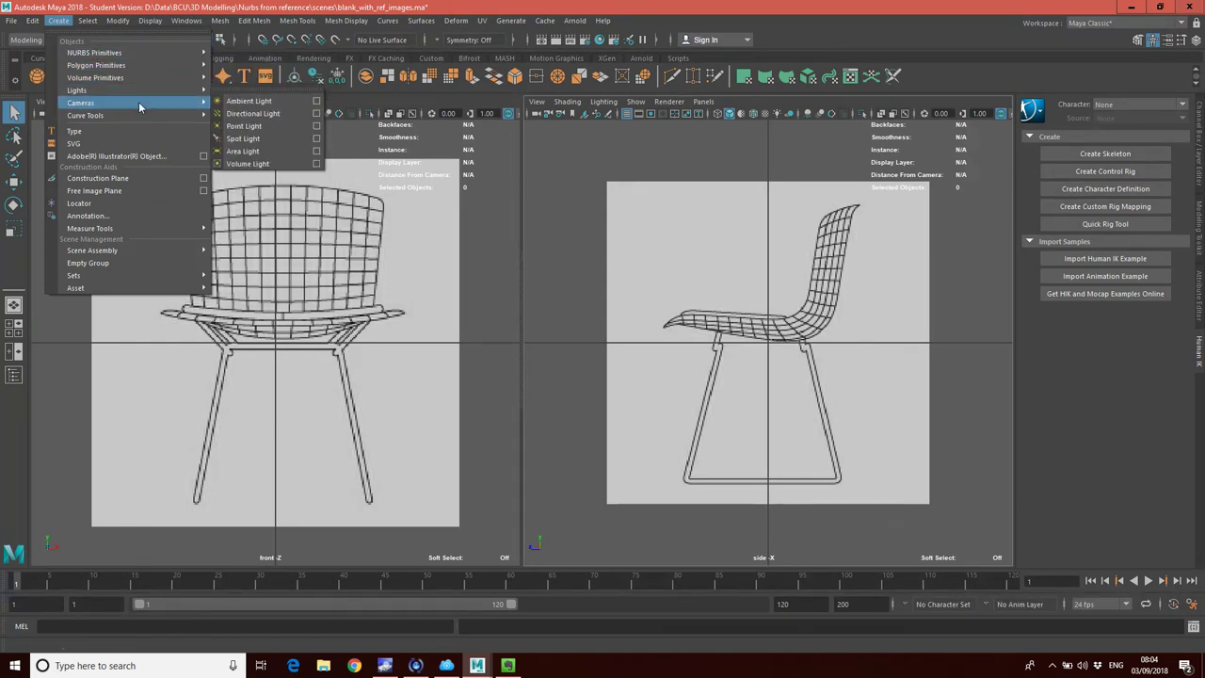
mouse_move(138, 115)
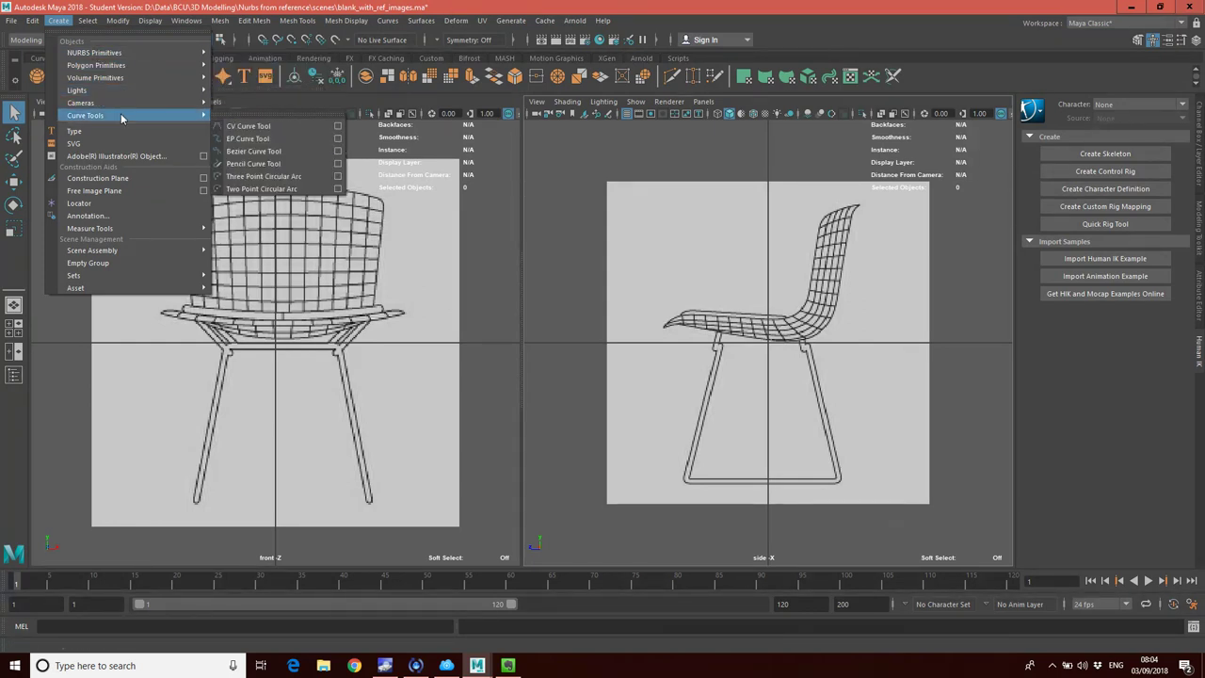
click(260, 132)
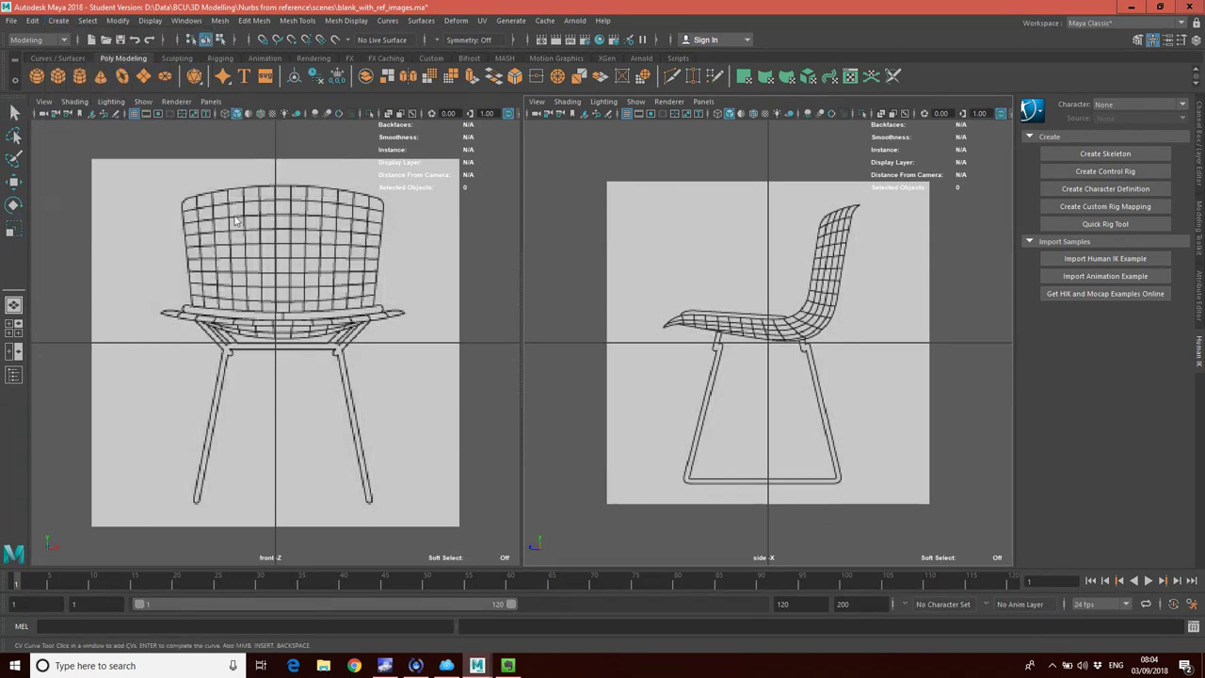
click(181, 201)
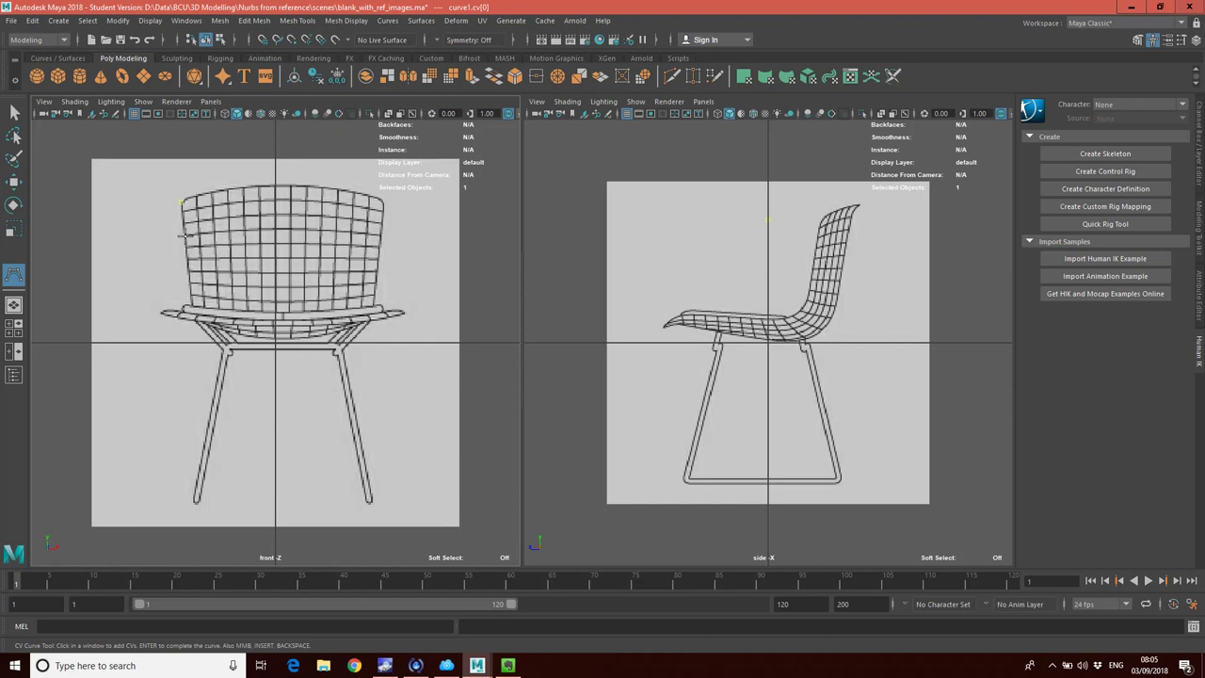
click(185, 246)
click(191, 282)
click(194, 313)
key(Return)
Trace the chair's profile in the side view with a nine-point CV curve from the backrest's upper front edge to the seat's front tip
click(58, 20)
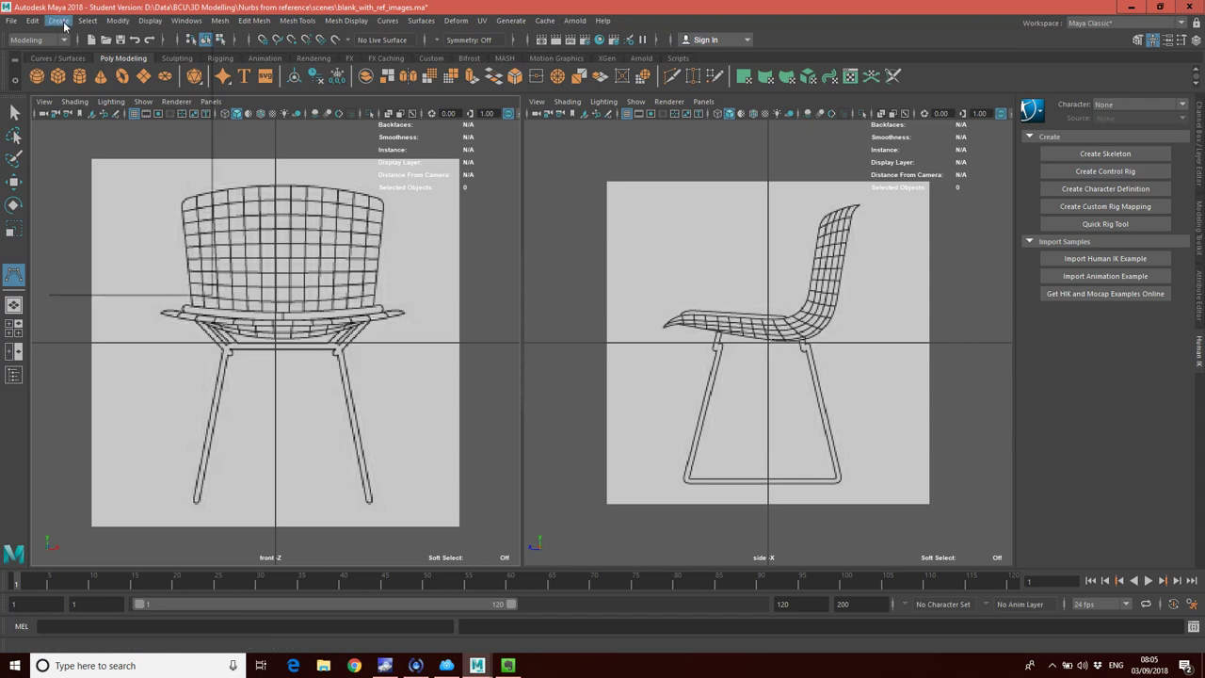
mouse_move(94, 115)
click(237, 128)
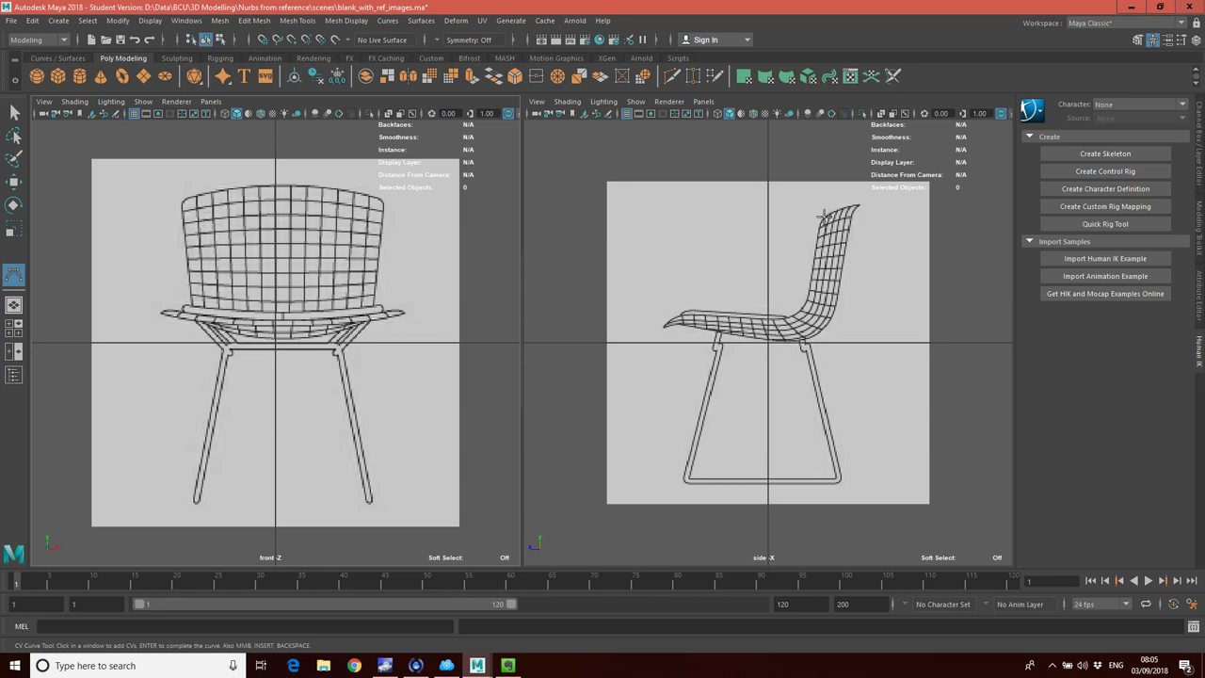
click(824, 218)
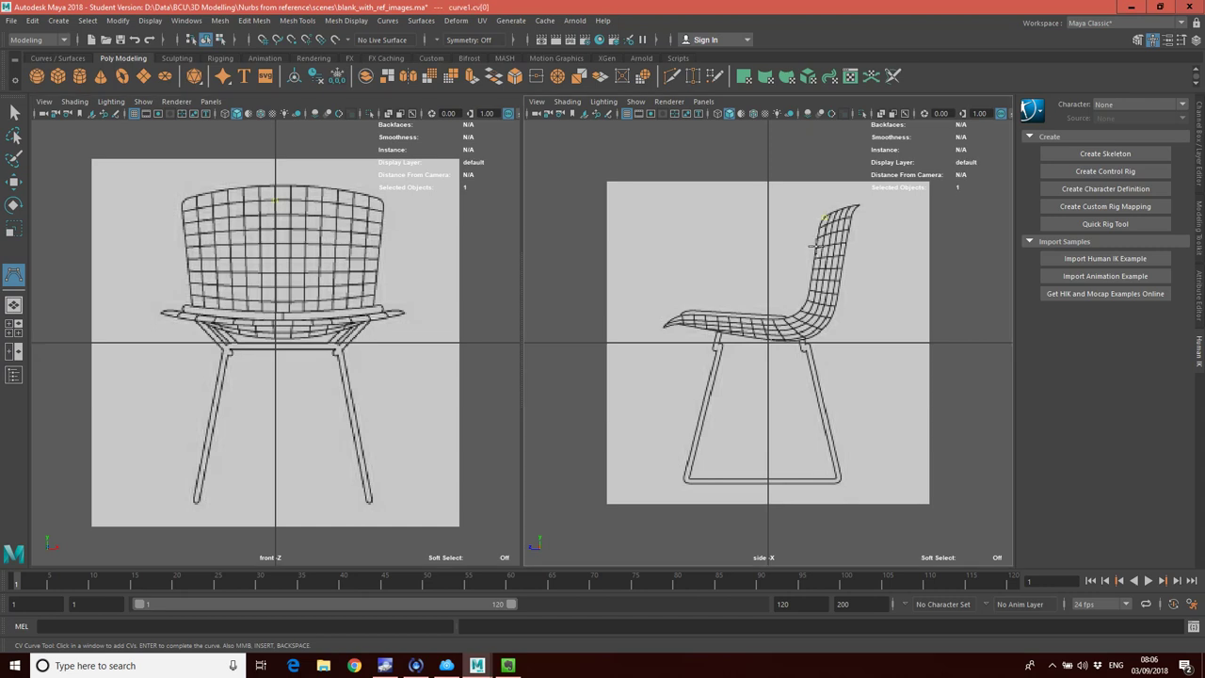
scroll(812, 278, down, 3)
scroll(813, 278, up, 6)
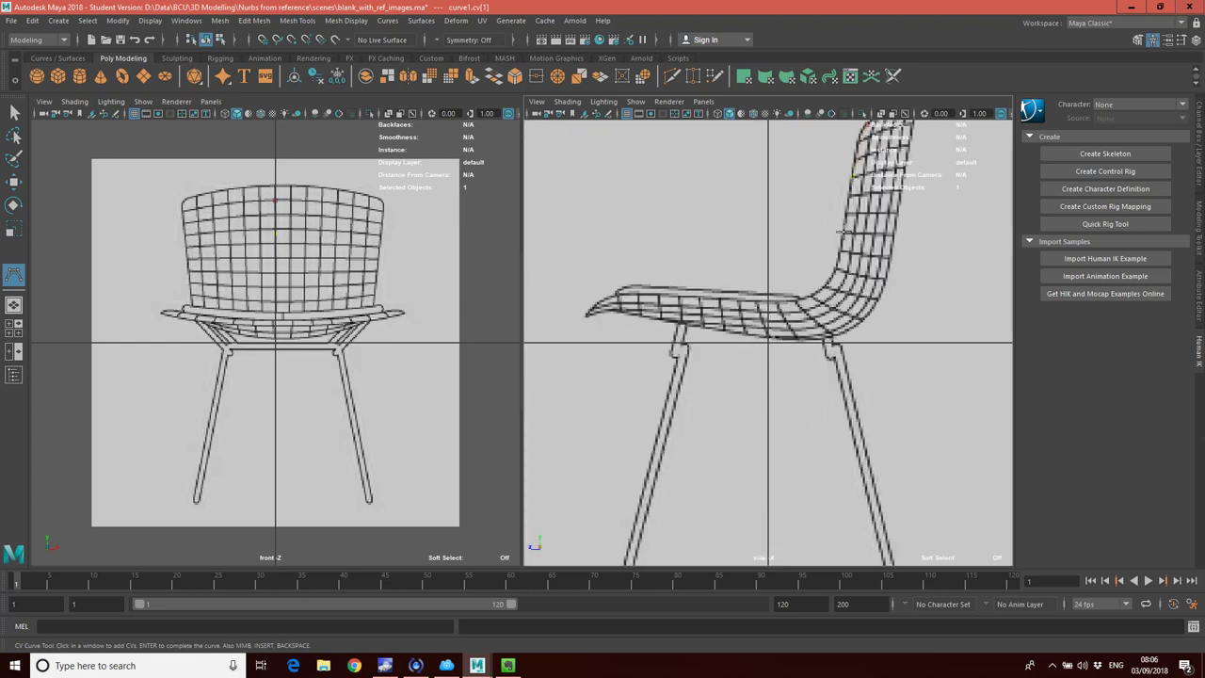
click(843, 230)
click(826, 284)
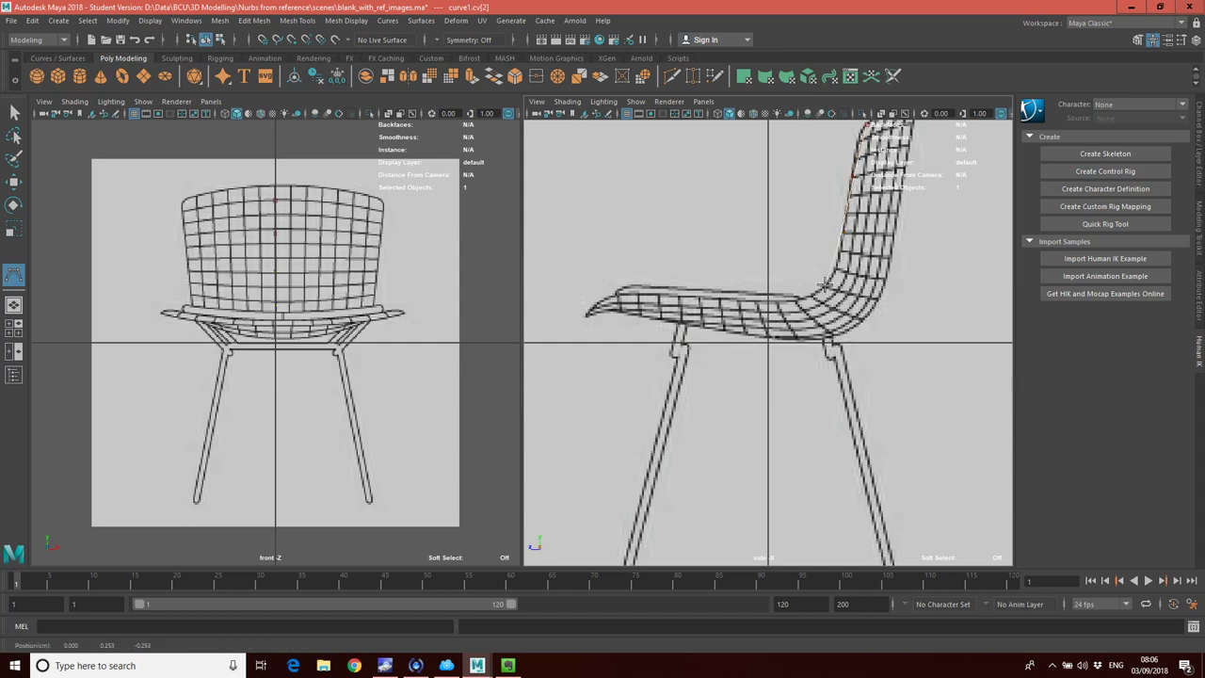
click(778, 299)
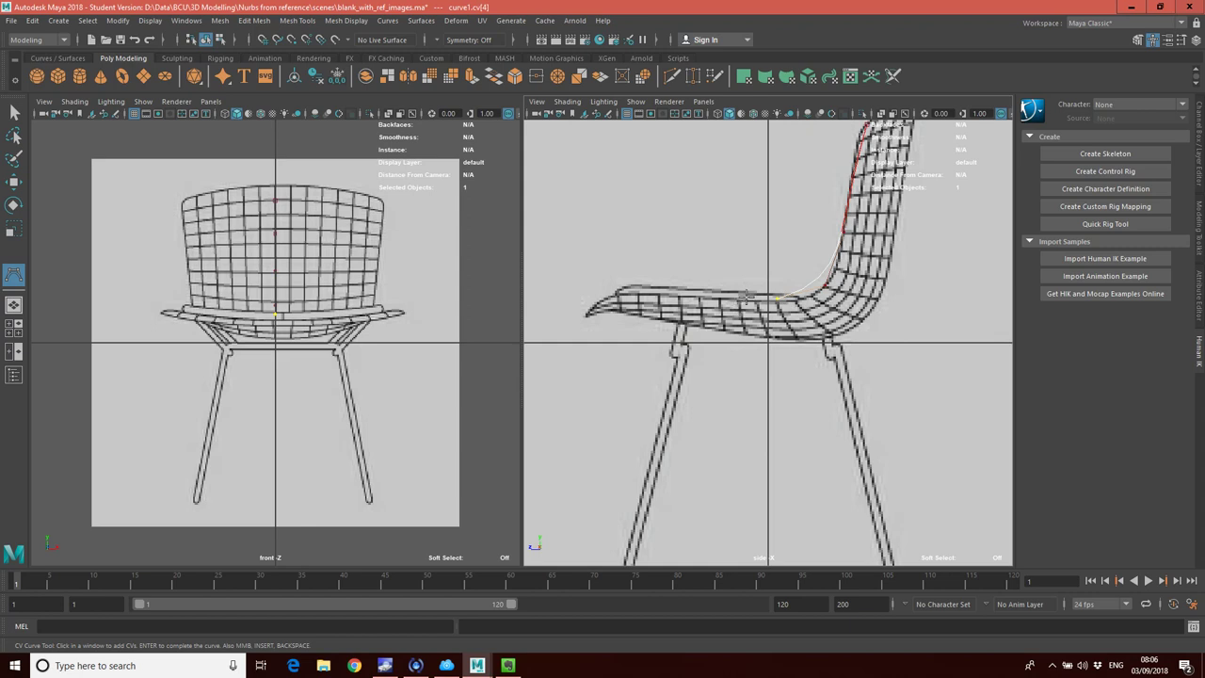
click(720, 298)
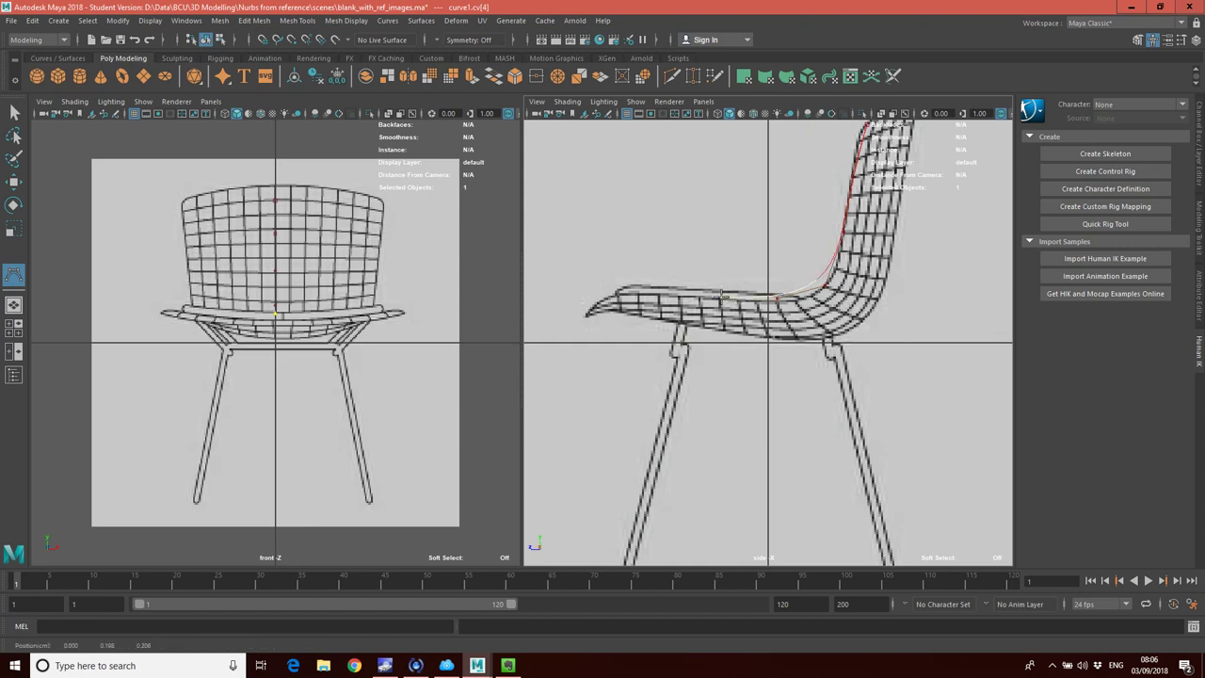
click(660, 293)
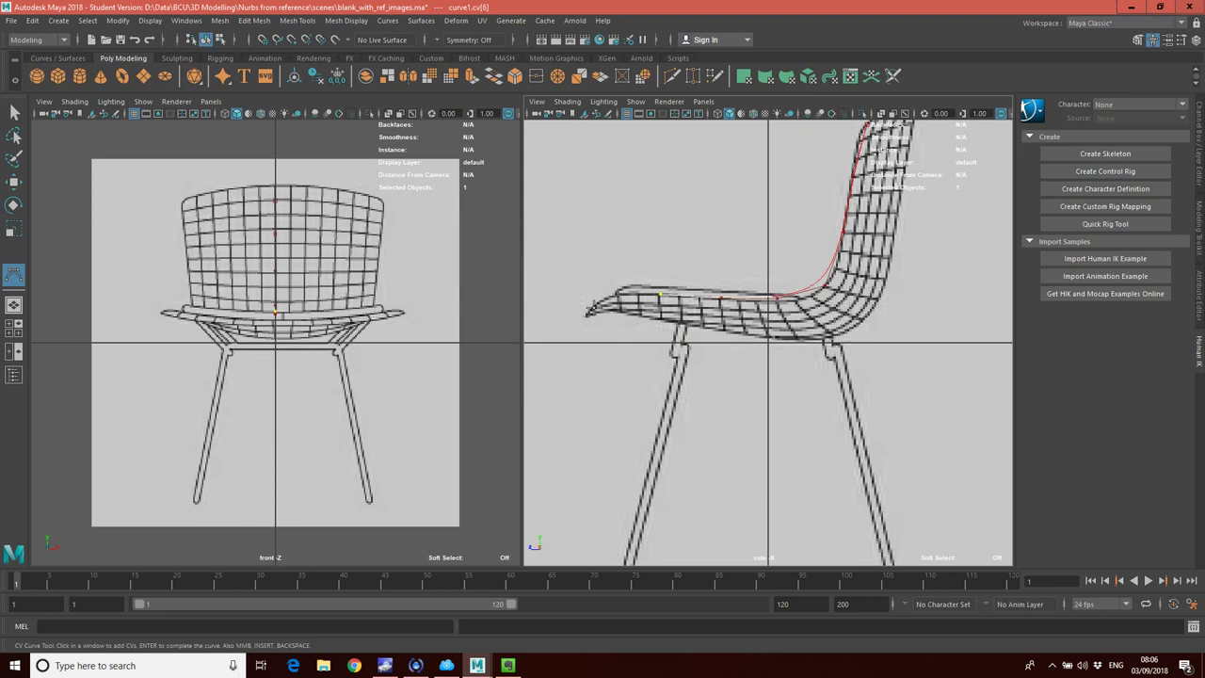
click(618, 292)
click(585, 313)
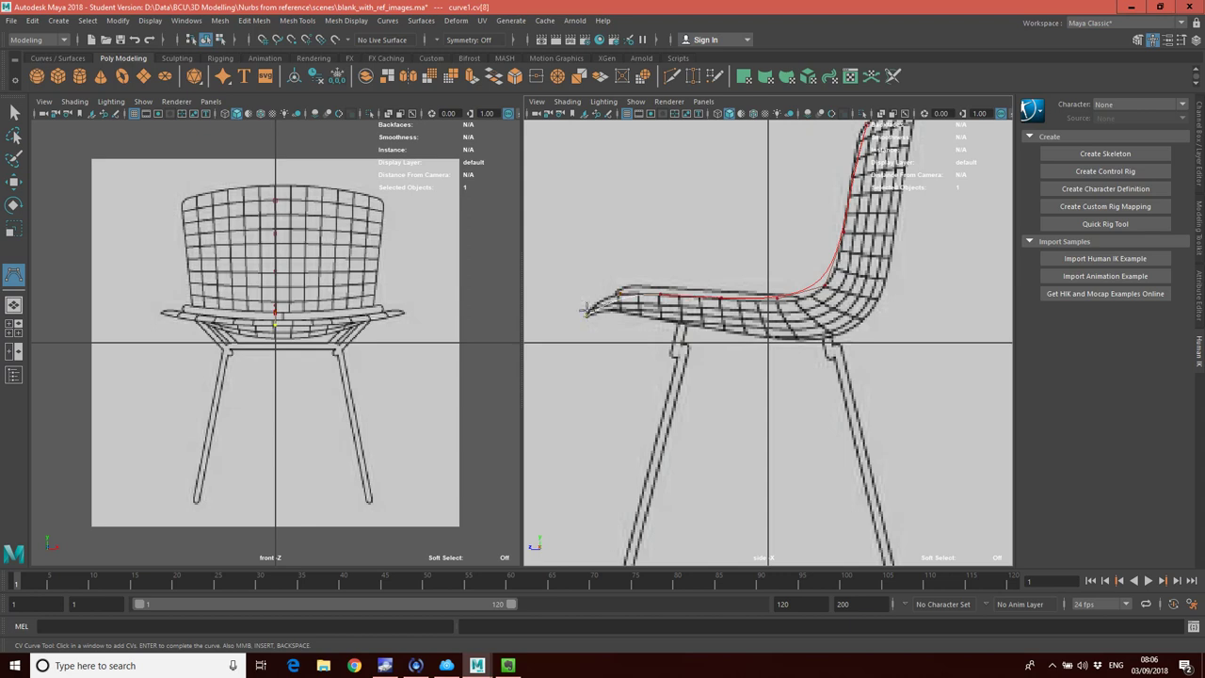
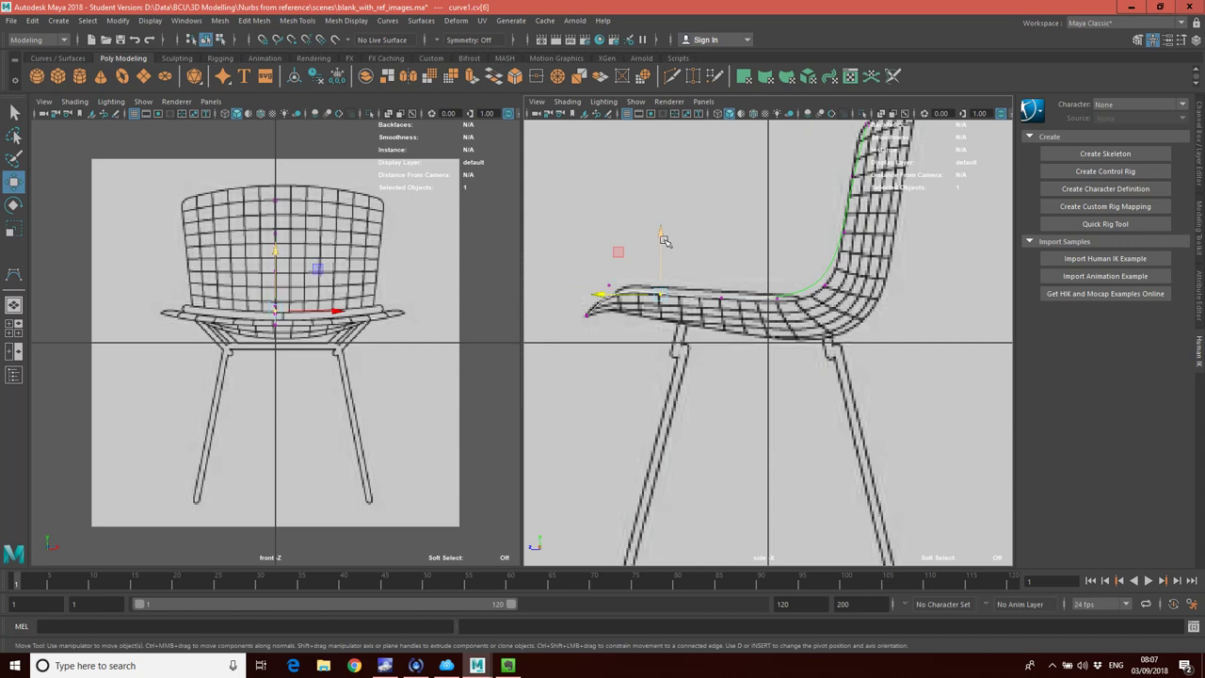
Reposition the two control vertices just behind the seat's front tip so the curve follows the front lip of the reference
drag(597, 299, 607, 295)
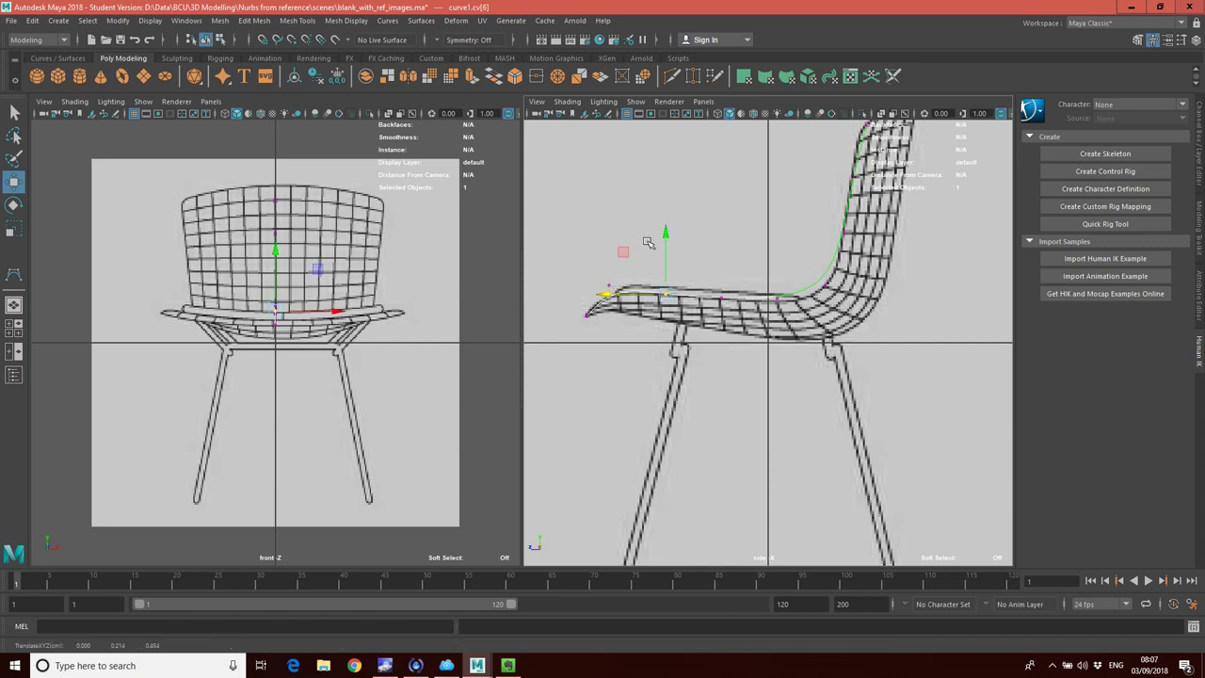
click(608, 284)
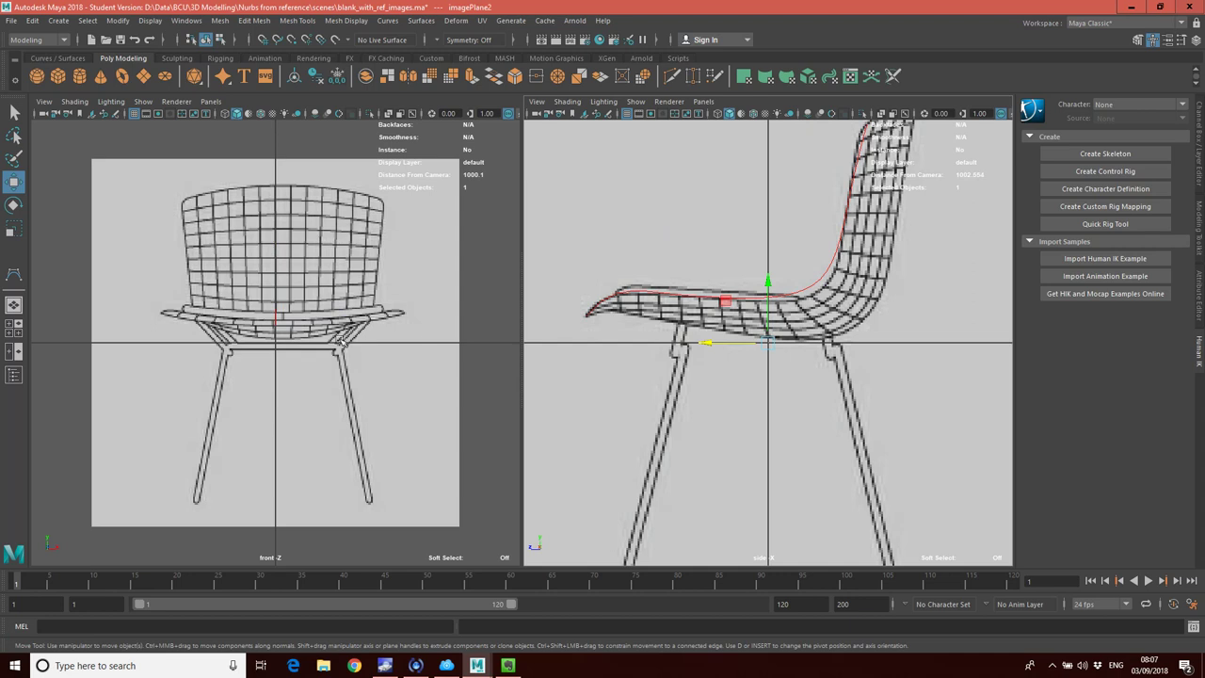
right_drag(639, 291, 574, 290)
click(612, 289)
click(610, 229)
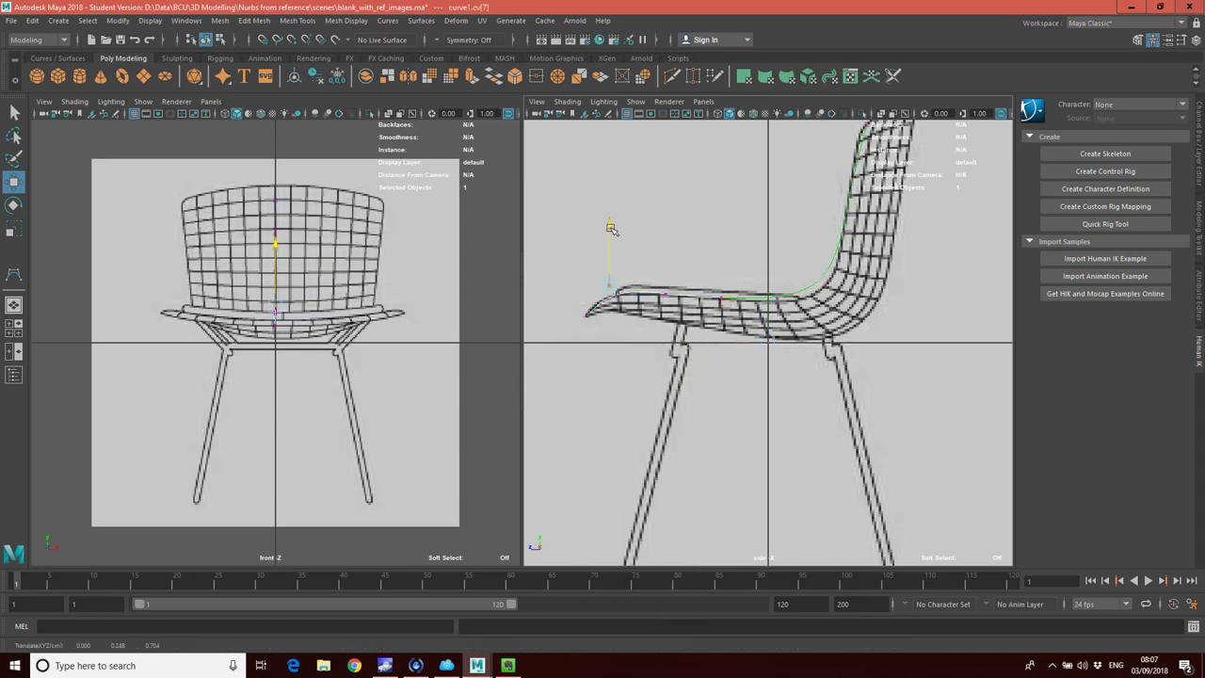
Lower the control vertex at the rear of the seat and shift the bend vertex backward to fit the seat-to-back curve
click(779, 298)
drag(779, 242, 780, 249)
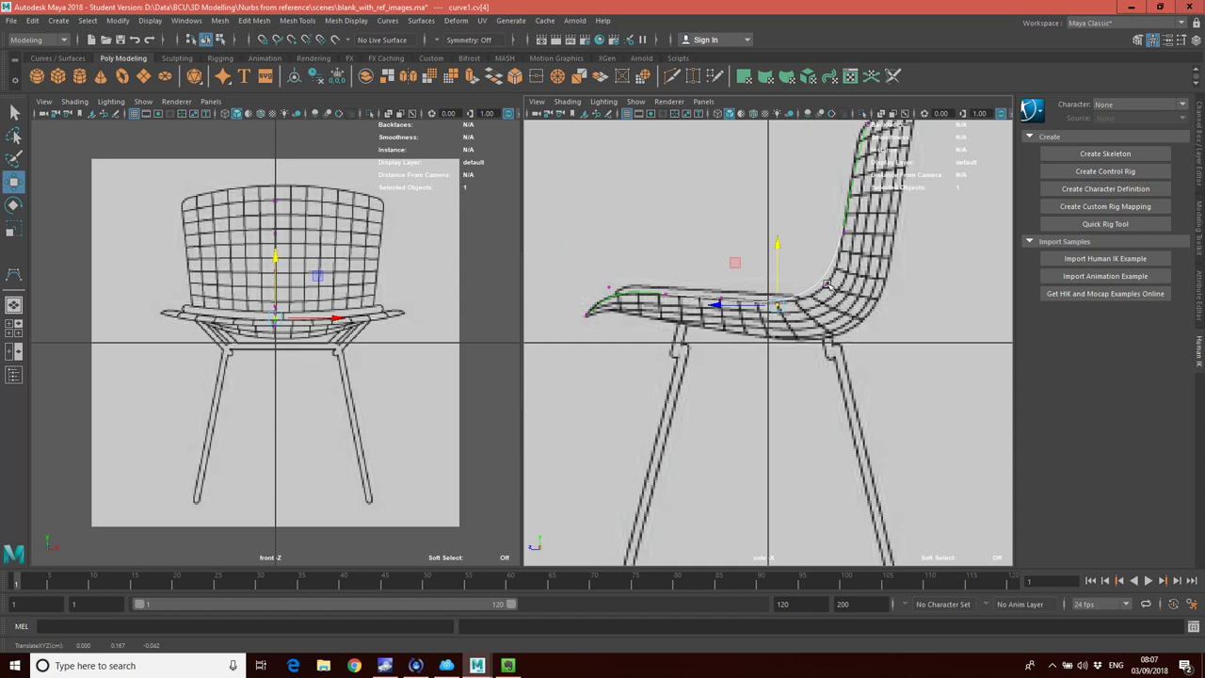
click(779, 287)
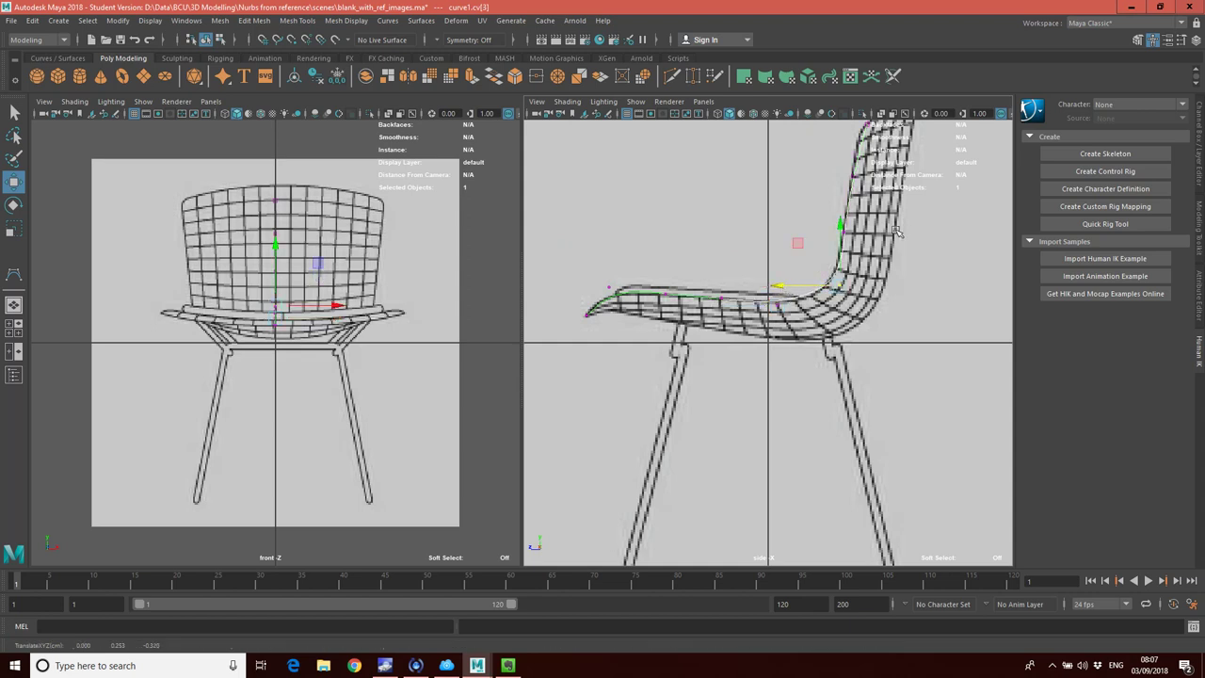
Reselect the profile curve, return it to control vertex editing, and adjust the lower backrest vertex front-to-back to match the side reference
click(850, 235)
key(F8)
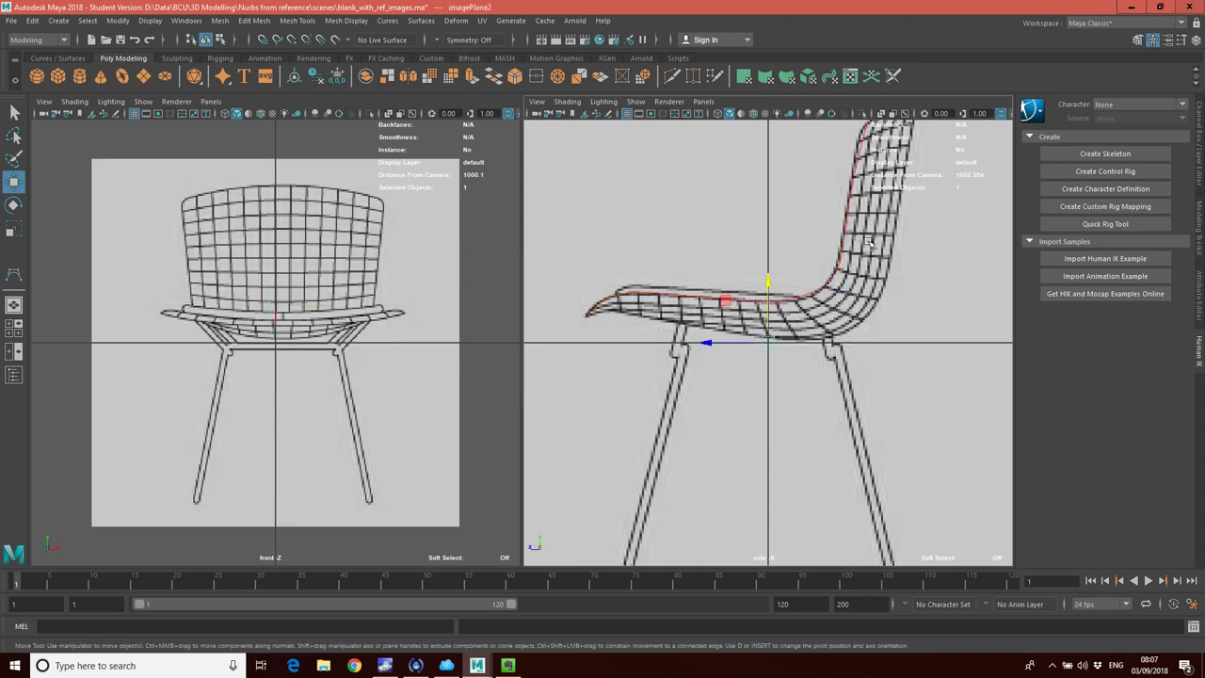
right_click(841, 280)
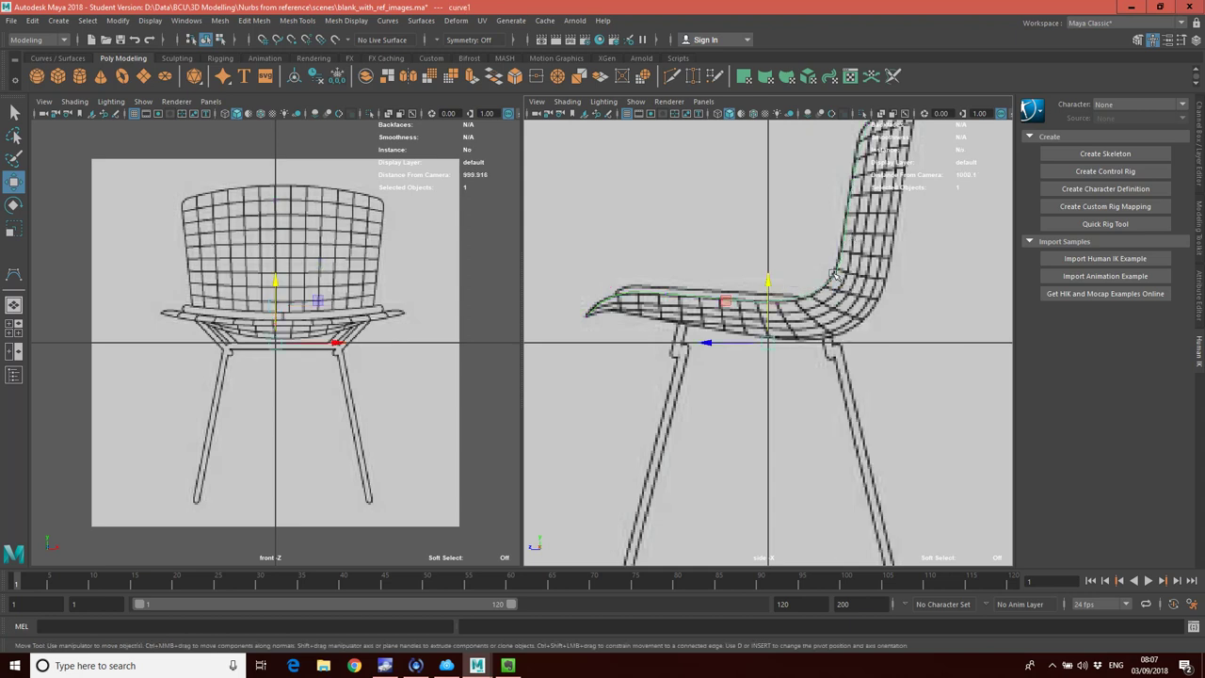
right_click(833, 276)
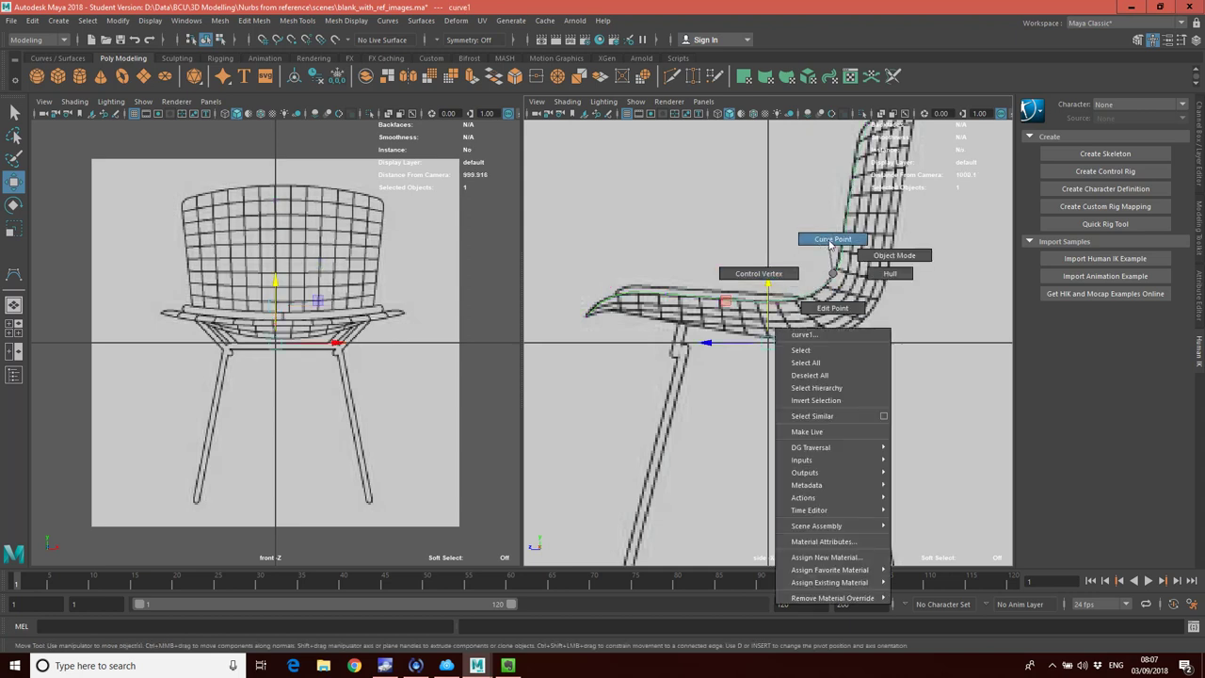
click(829, 241)
right_click(839, 268)
click(777, 264)
click(843, 234)
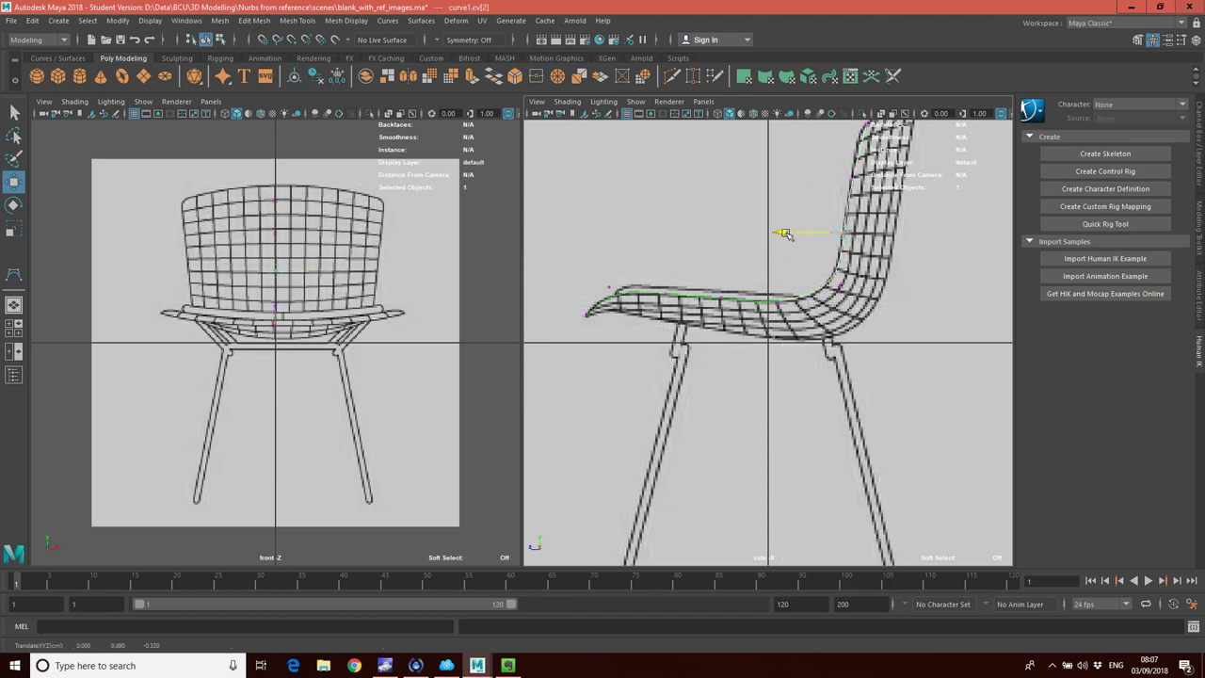
Adjust the two uppermost backrest control vertices in the side view so the curve follows the backrest's front edge
alt+middle_drag(938, 205, 922, 324)
scroll(862, 254, up, 4)
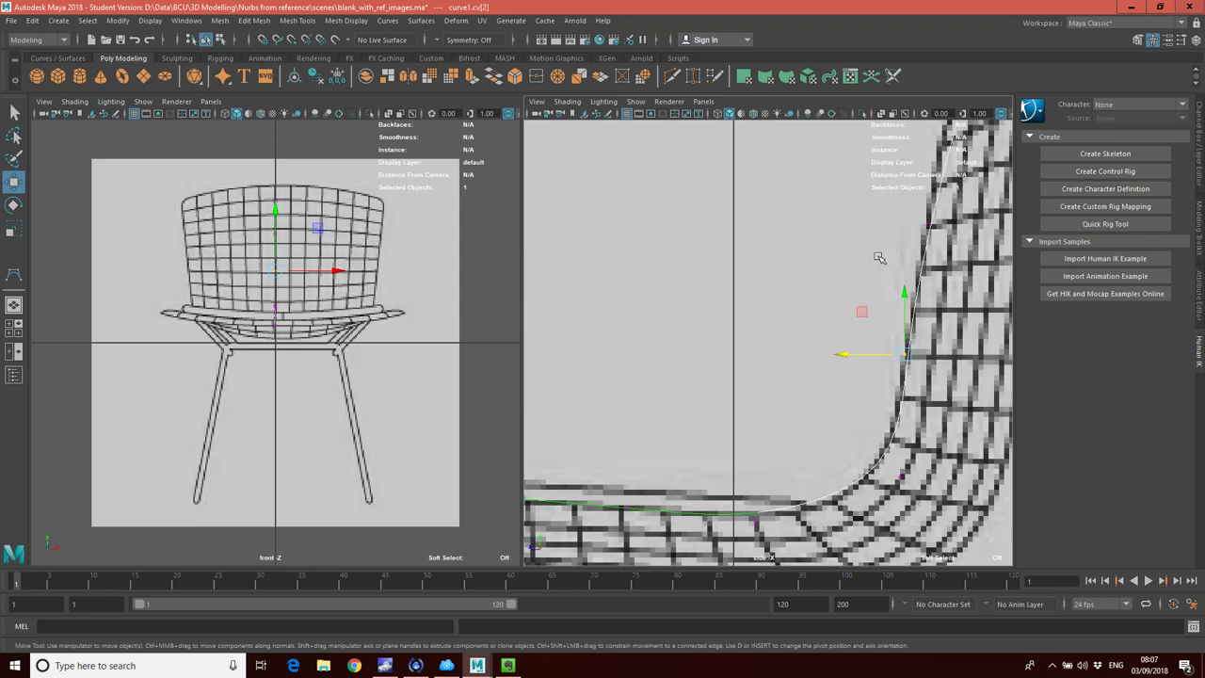
scroll(930, 258, down, 5)
scroll(852, 295, up, 5)
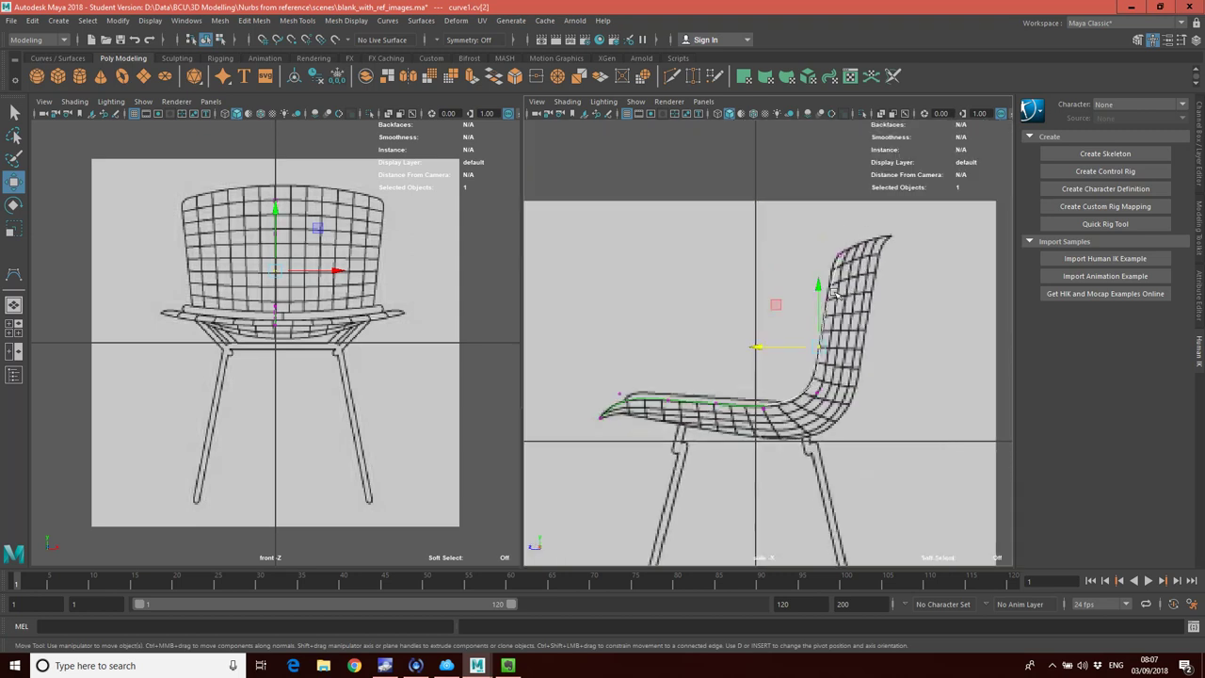
click(871, 273)
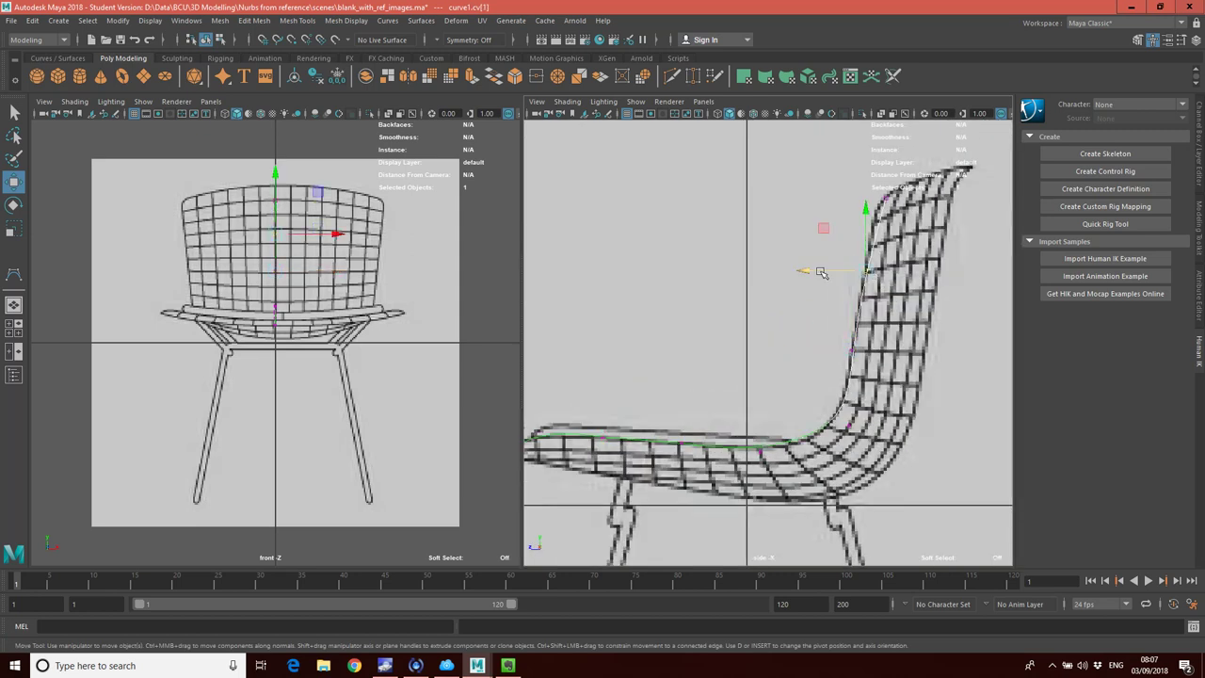
click(884, 199)
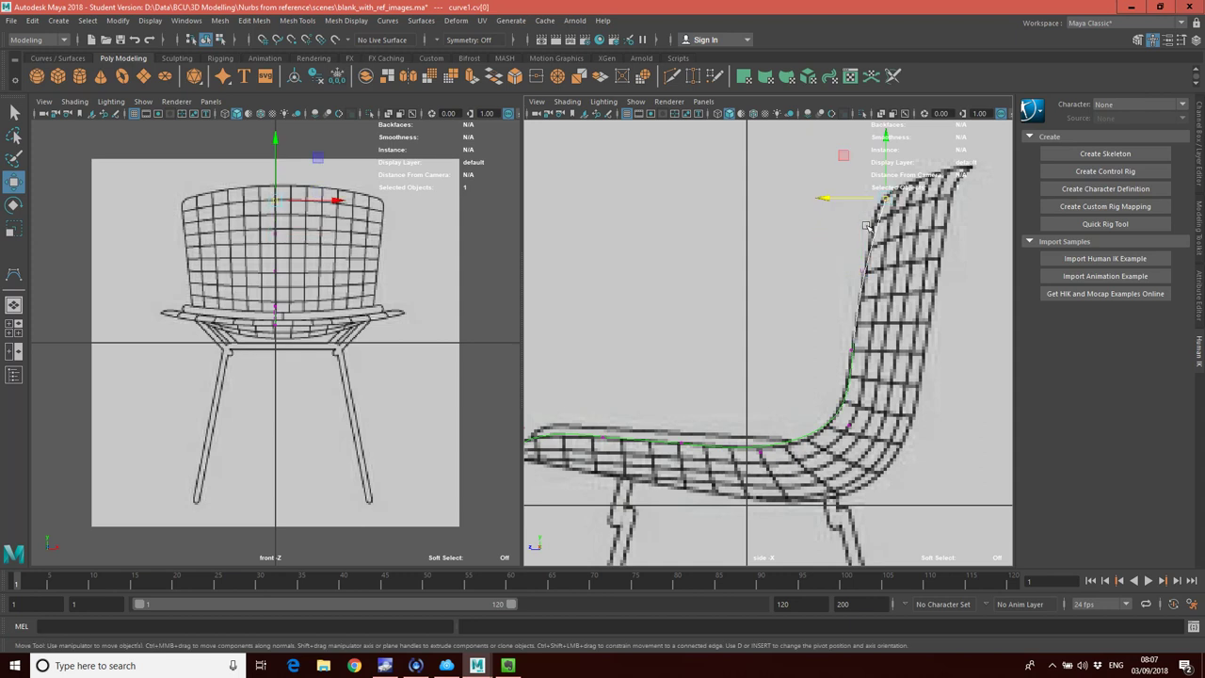
drag(835, 199, 820, 197)
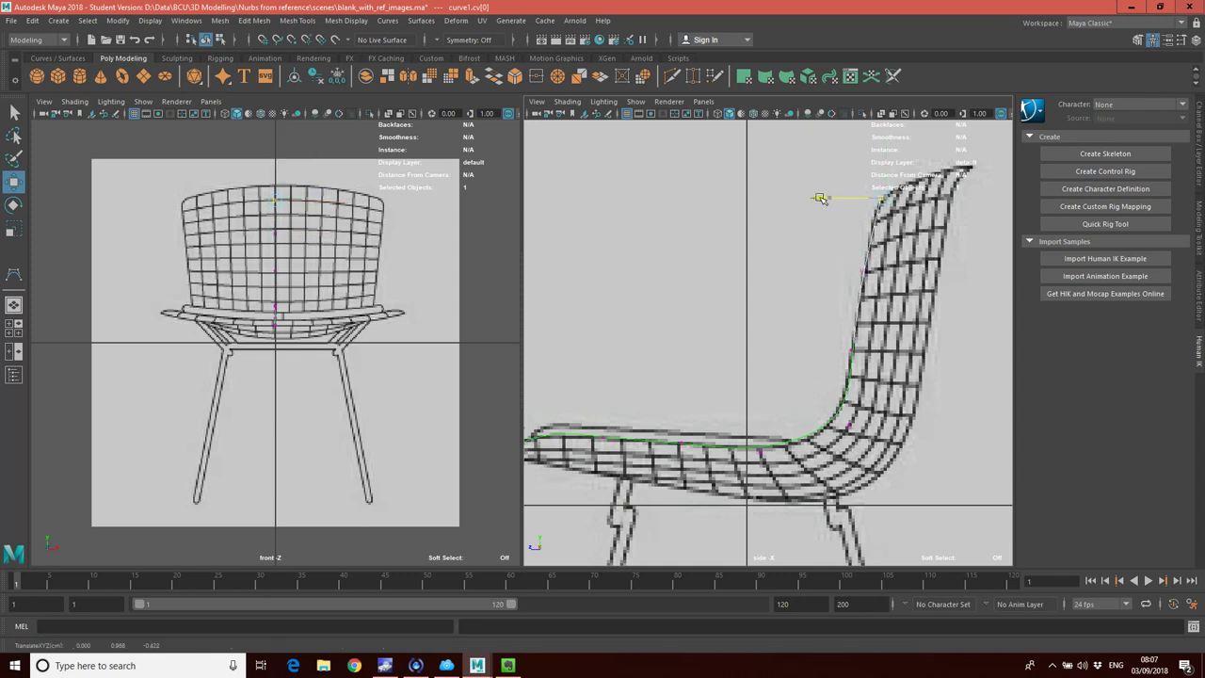
drag(876, 125, 878, 134)
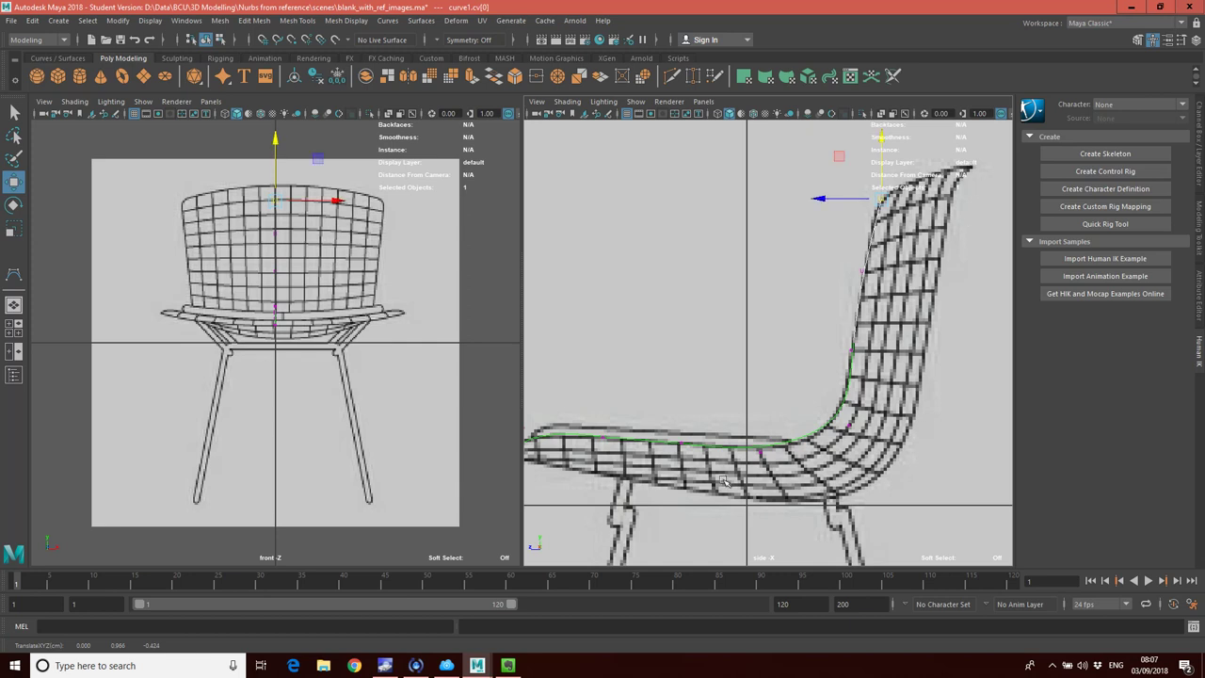
Examine how the traced profile curve sits against the chair reference in the side and front views
key(a)
scroll(796, 382, up, 3)
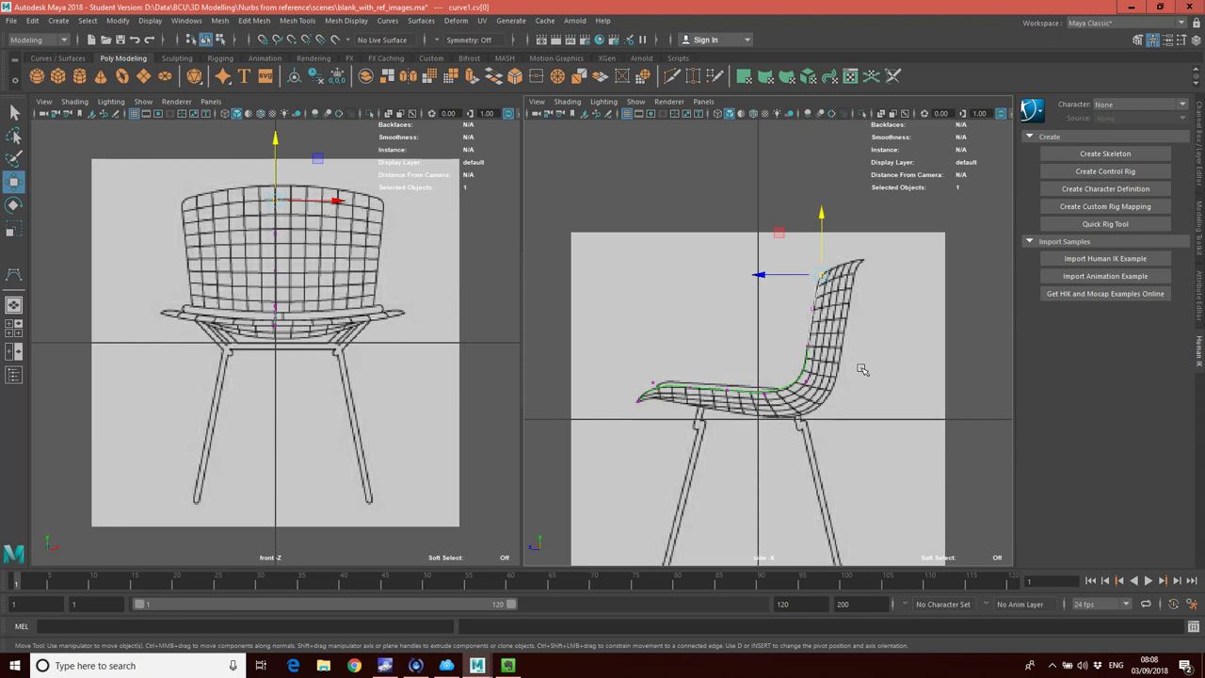
scroll(862, 369, up, 3)
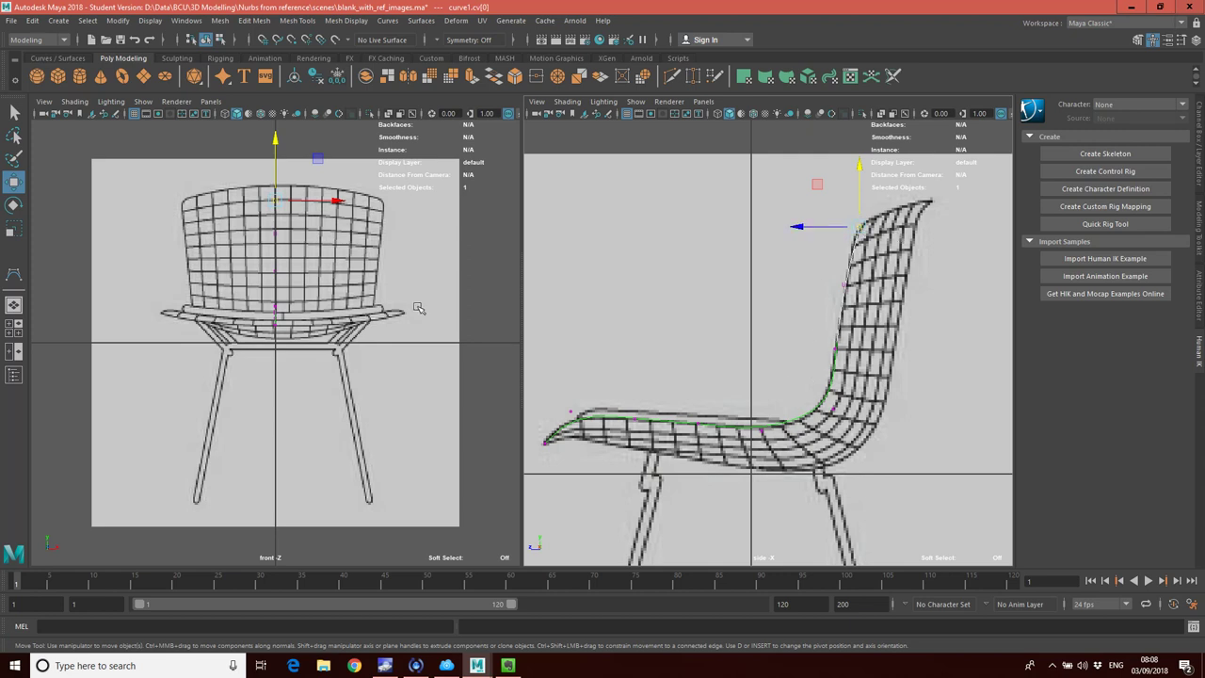
key(space)
scroll(581, 302, down, 6)
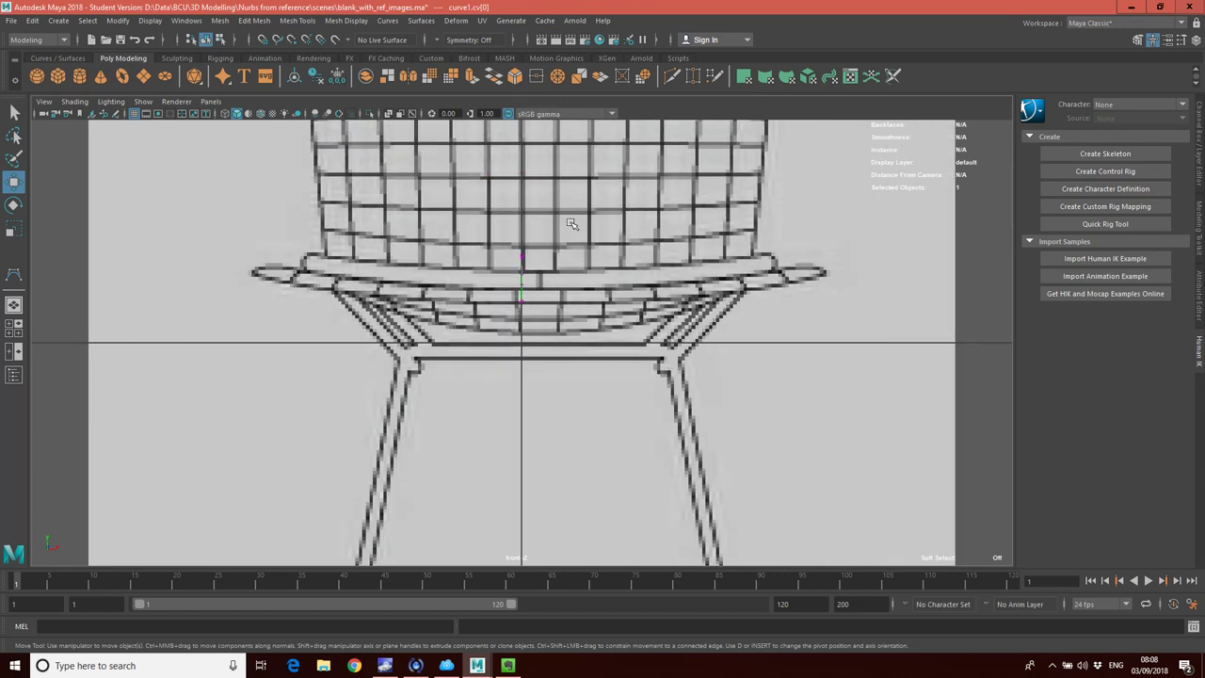
scroll(582, 235, up, 5)
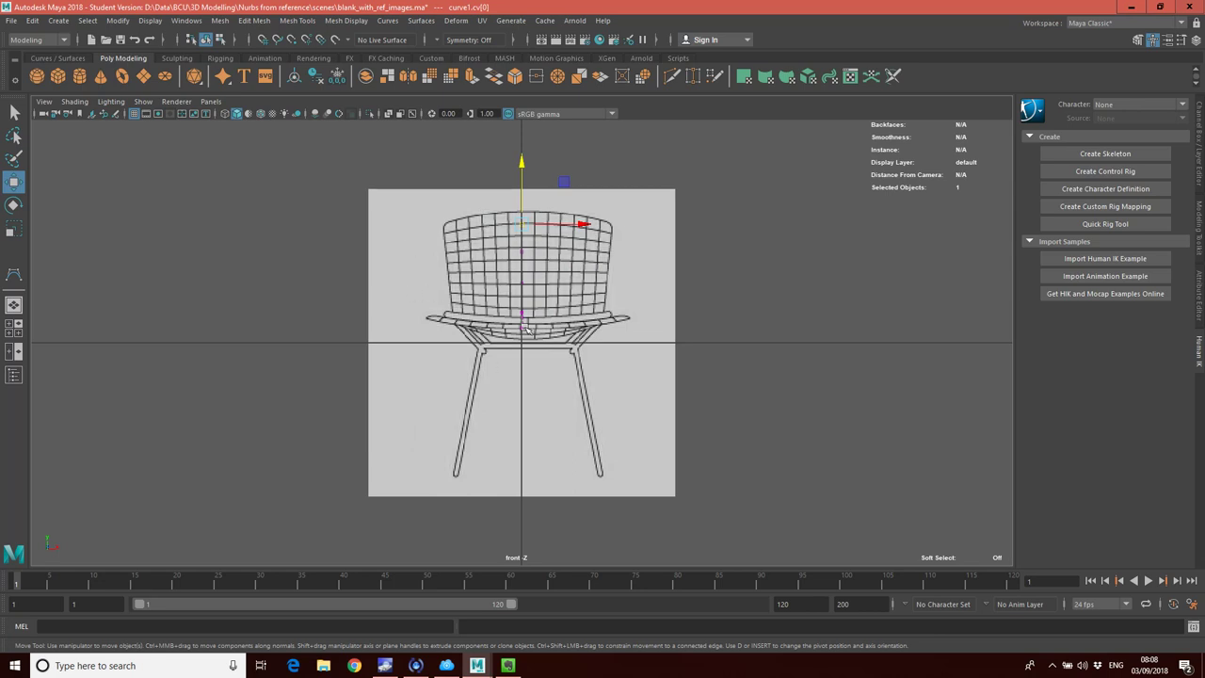
key(space)
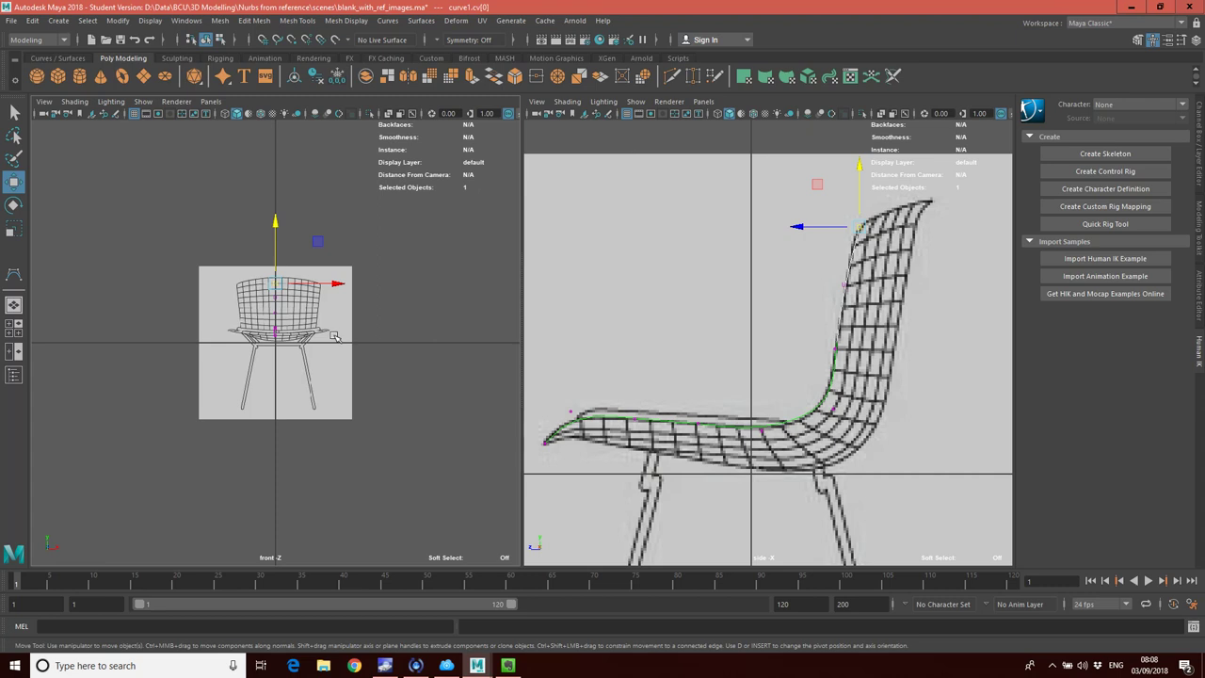
key(space)
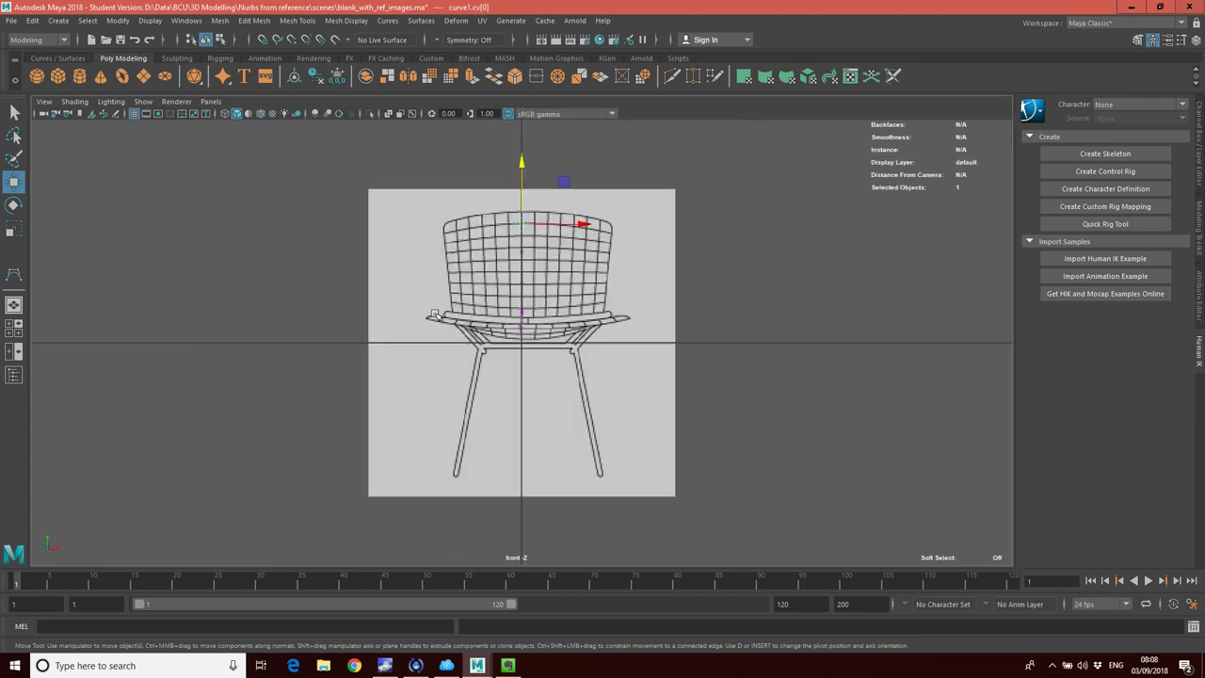
scroll(522, 286, up, 2)
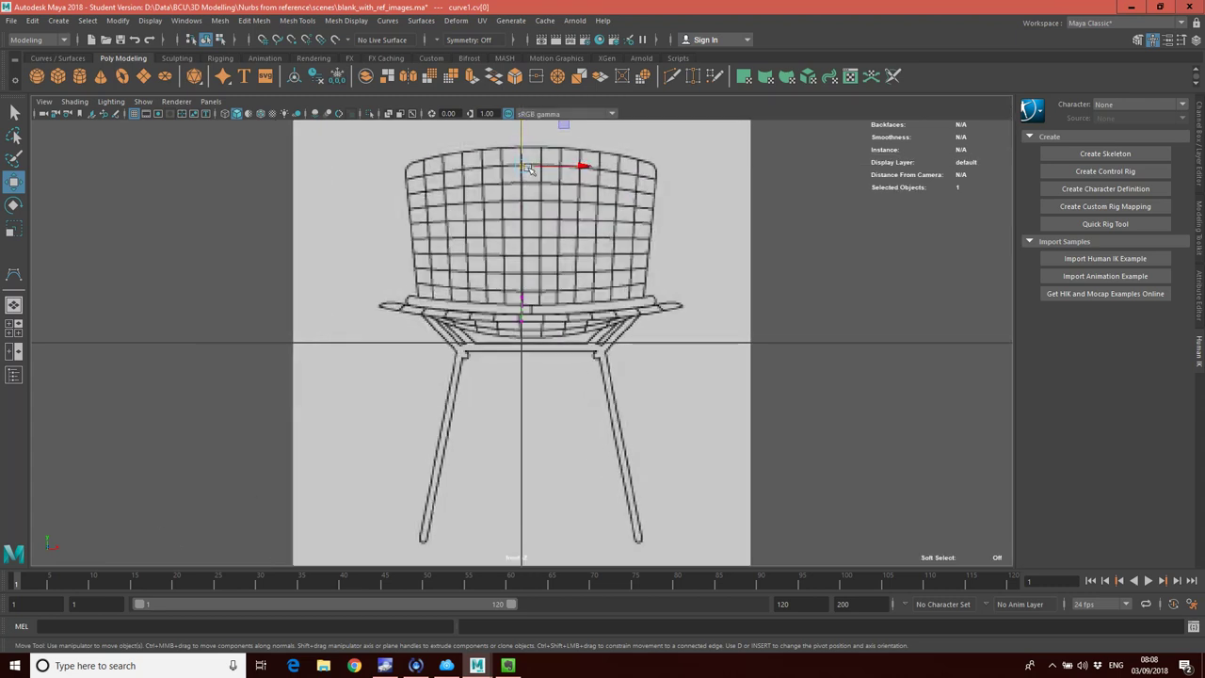
scroll(525, 189, down, 4)
scroll(524, 195, up, 3)
Select the whole profile curve as an object at the centre of the front view instead of the reference image
click(551, 204)
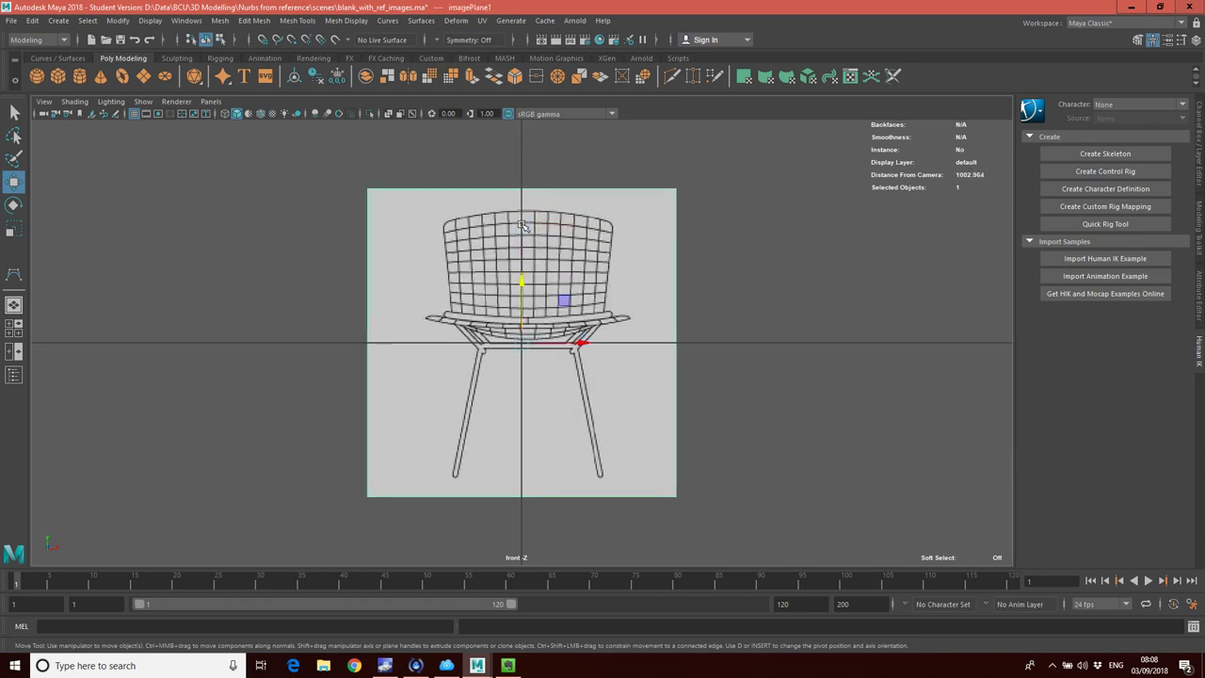
click(14, 112)
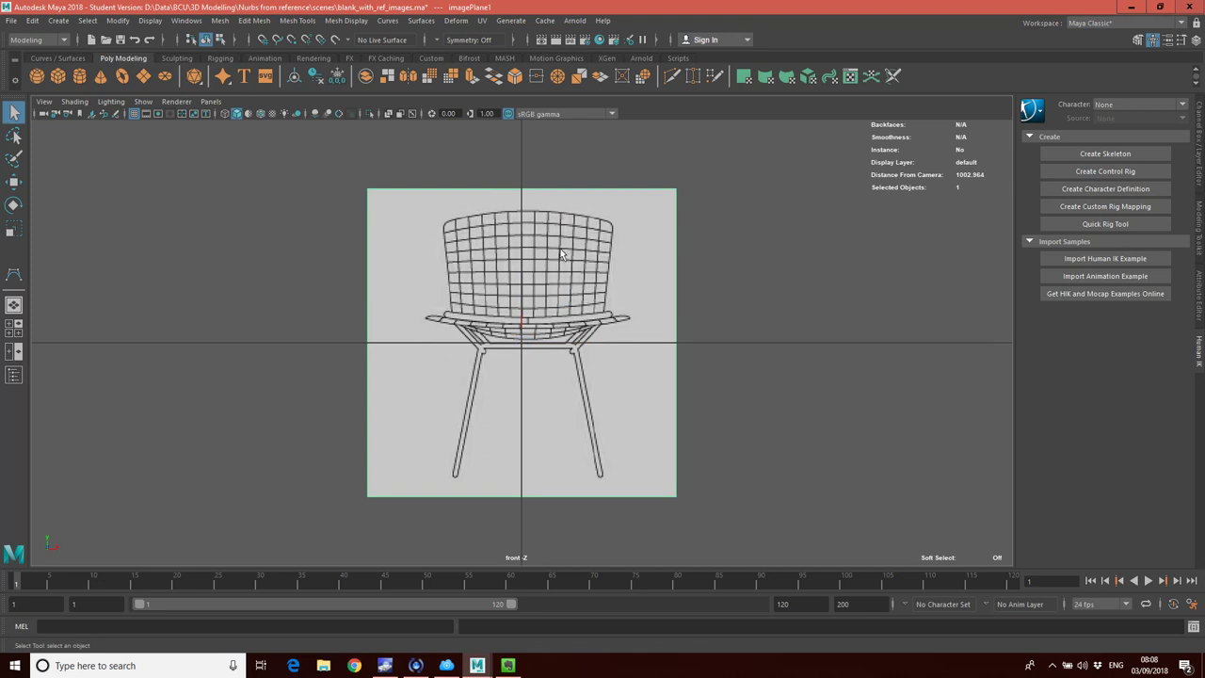
click(527, 265)
scroll(521, 269, up, 3)
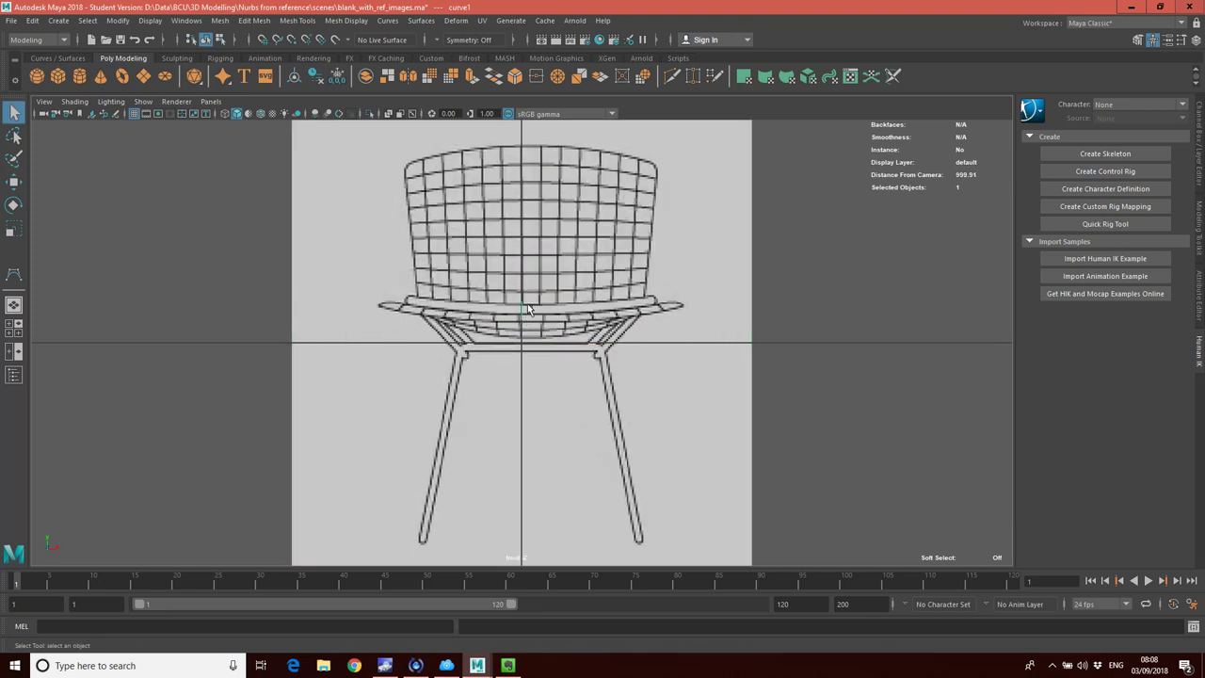
scroll(524, 311, up, 4)
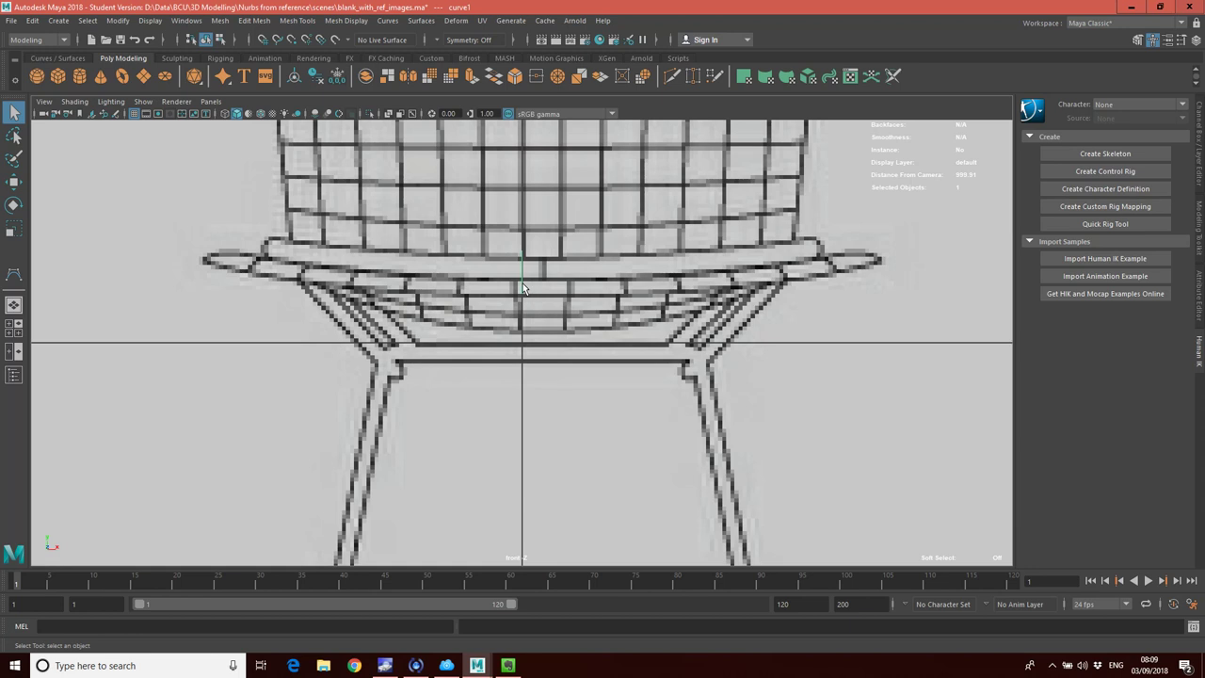
key(a)
key(space)
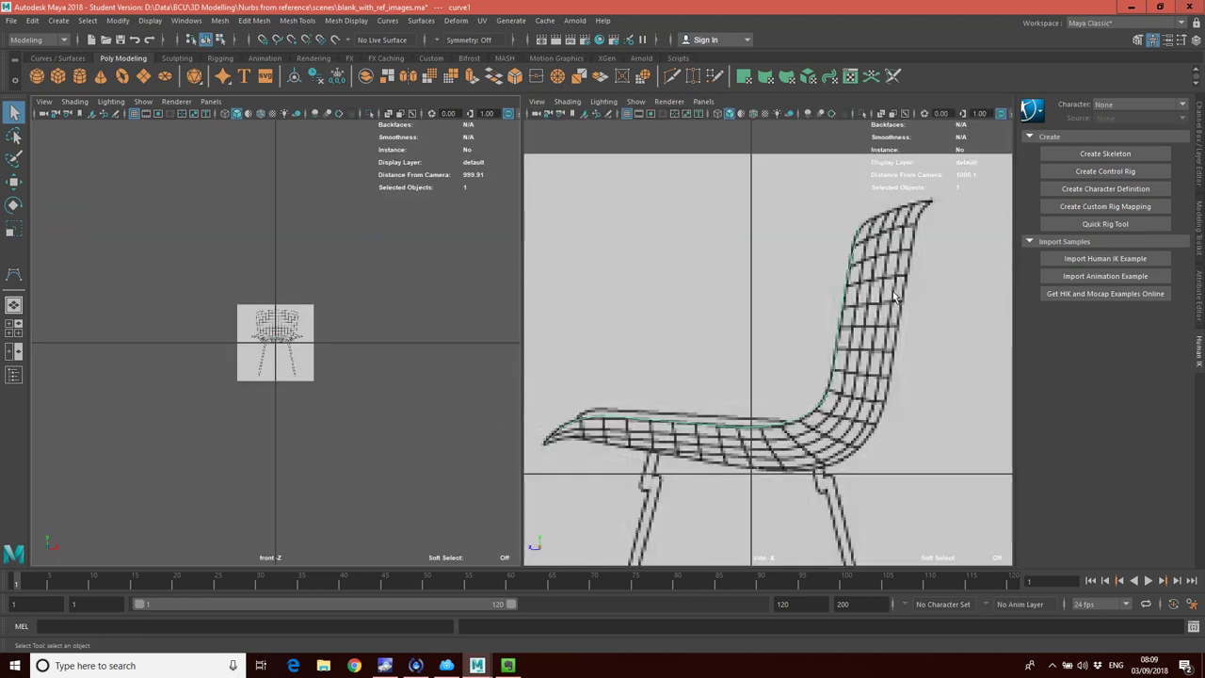
click(764, 430)
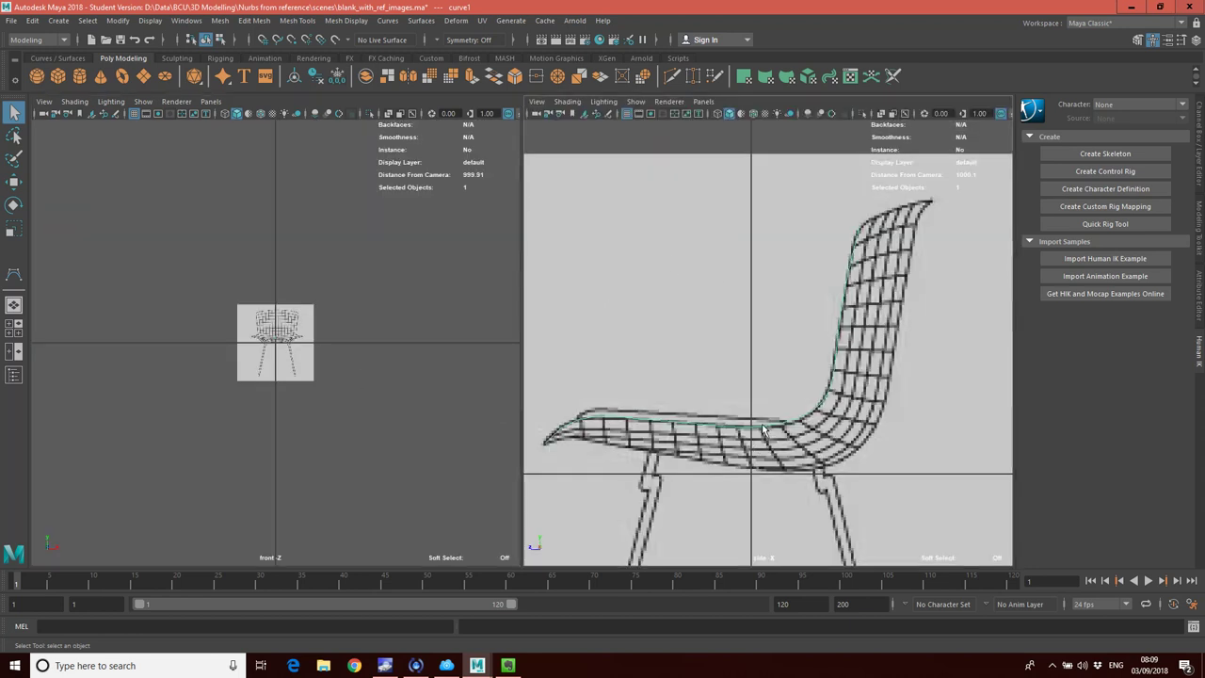
mouse_move(764, 430)
right_down()
mouse_move(796, 429)
mouse_move(775, 430)
right_up()
key(F11)
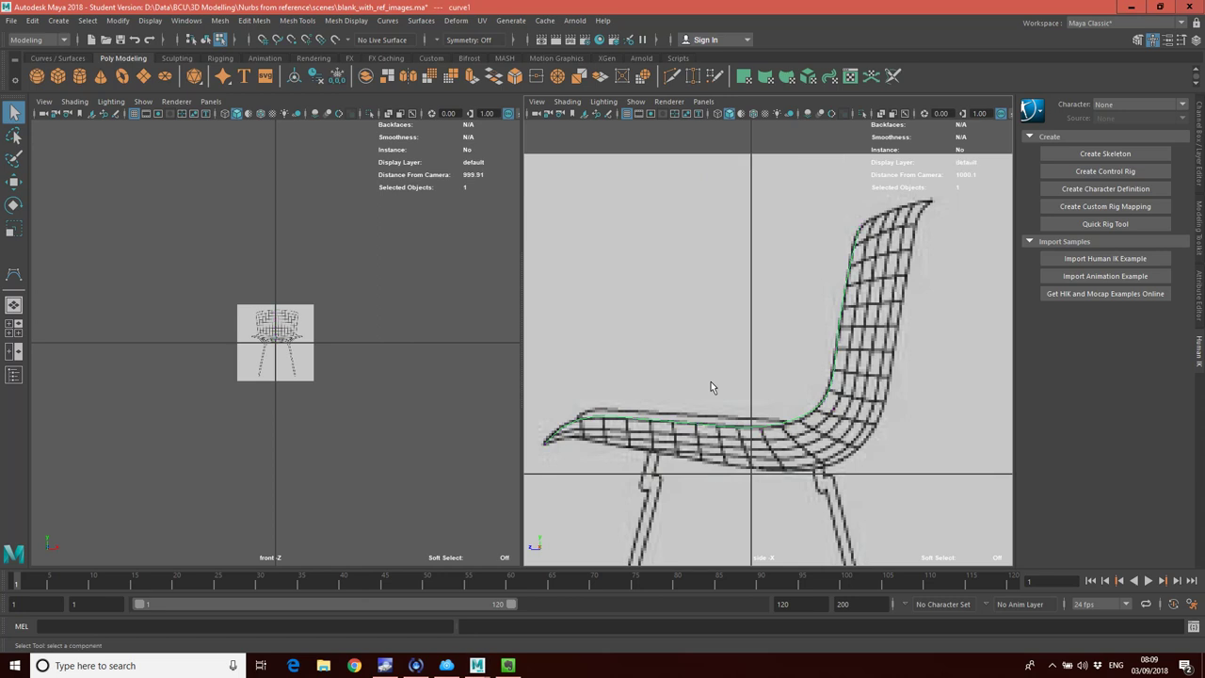
right_drag(790, 428, 847, 325)
Move the whole profile curve along X by about -0.64 cm in the front view, onto the upper outer corner of the backrest
click(14, 181)
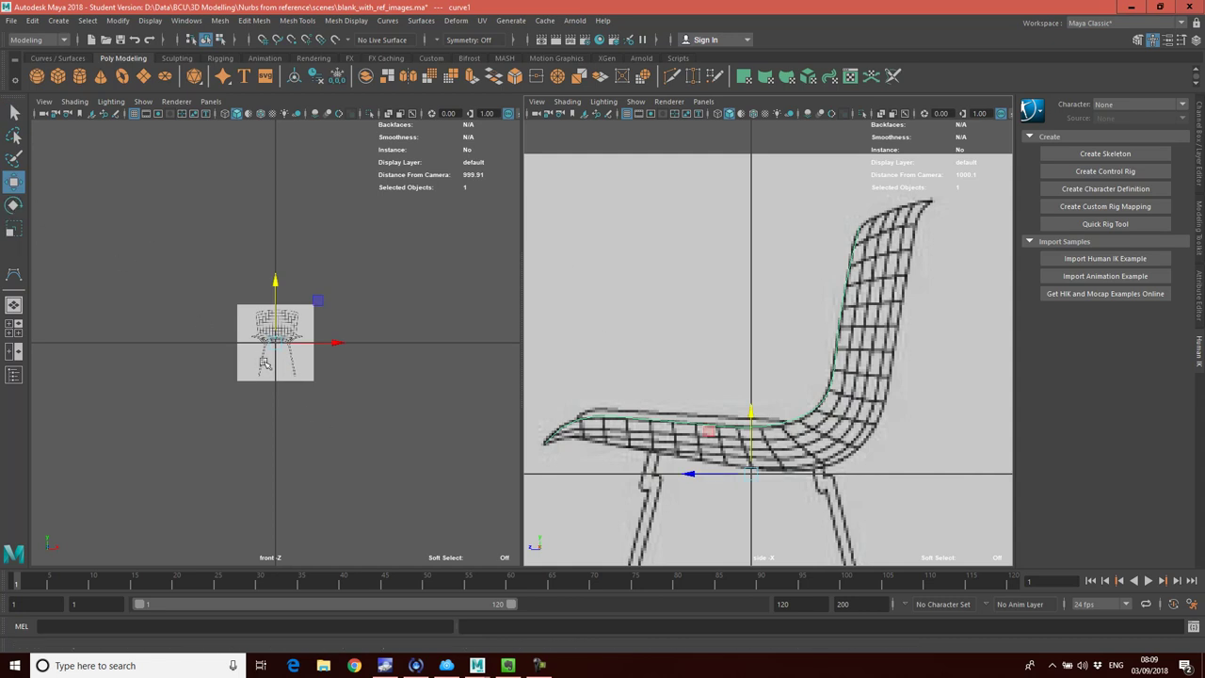
key(f)
scroll(294, 287, down, 5)
scroll(311, 301, up, 5)
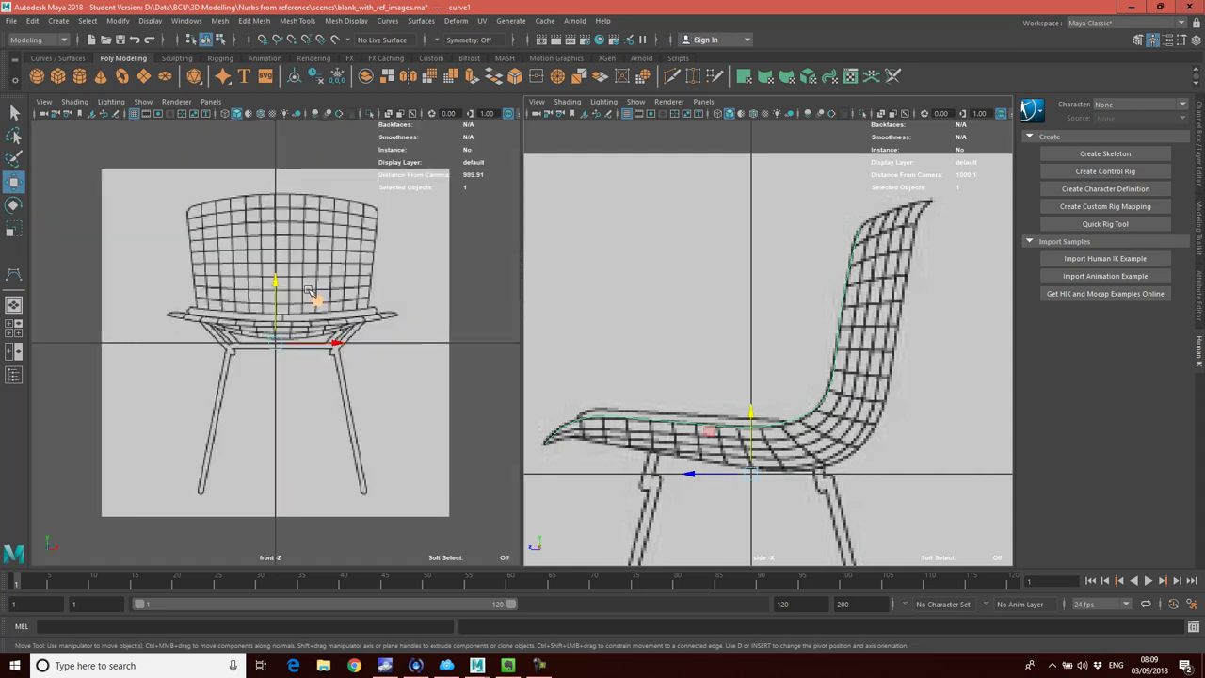
drag(338, 344, 216, 318)
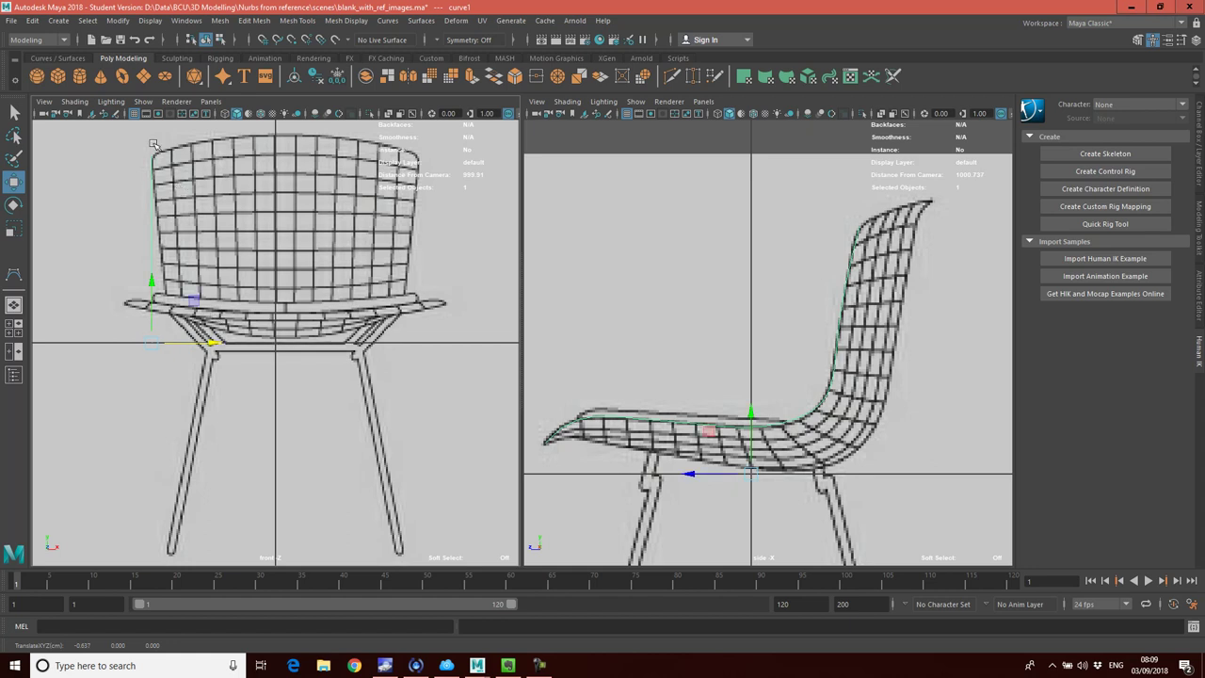
Shift the second and third control vertices from the top inward in the front view to follow the backrest's slanted side edge
right_drag(152, 208, 85, 209)
click(151, 202)
drag(216, 205, 222, 205)
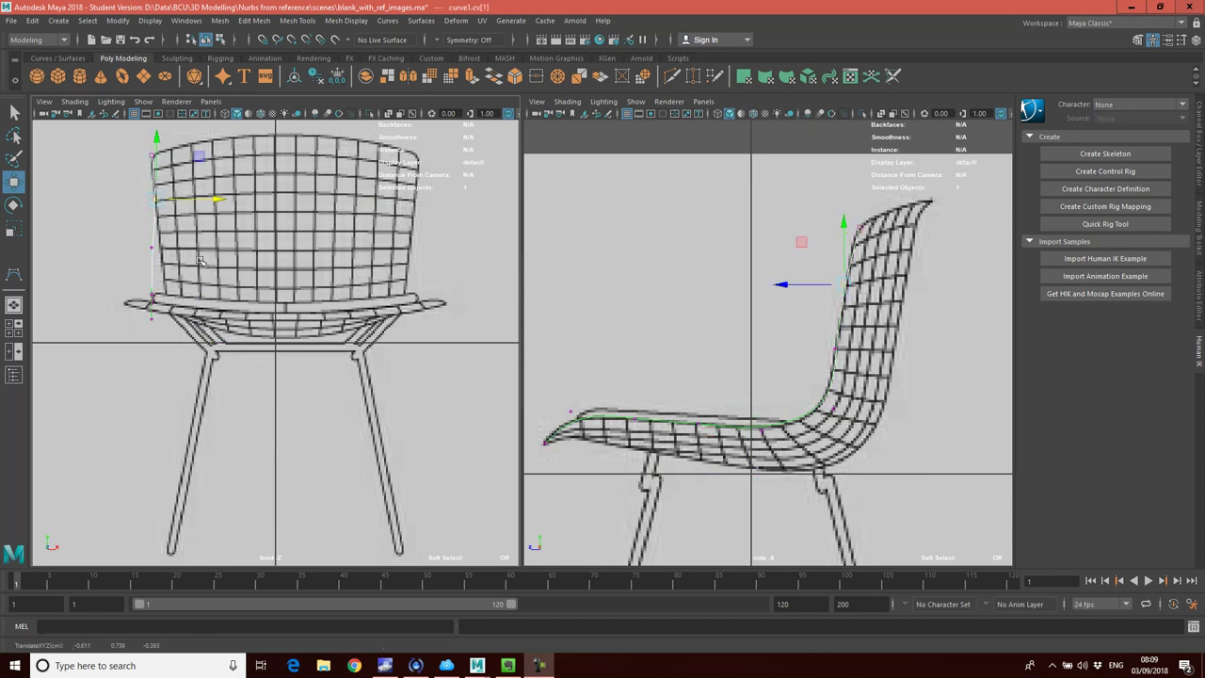
click(150, 247)
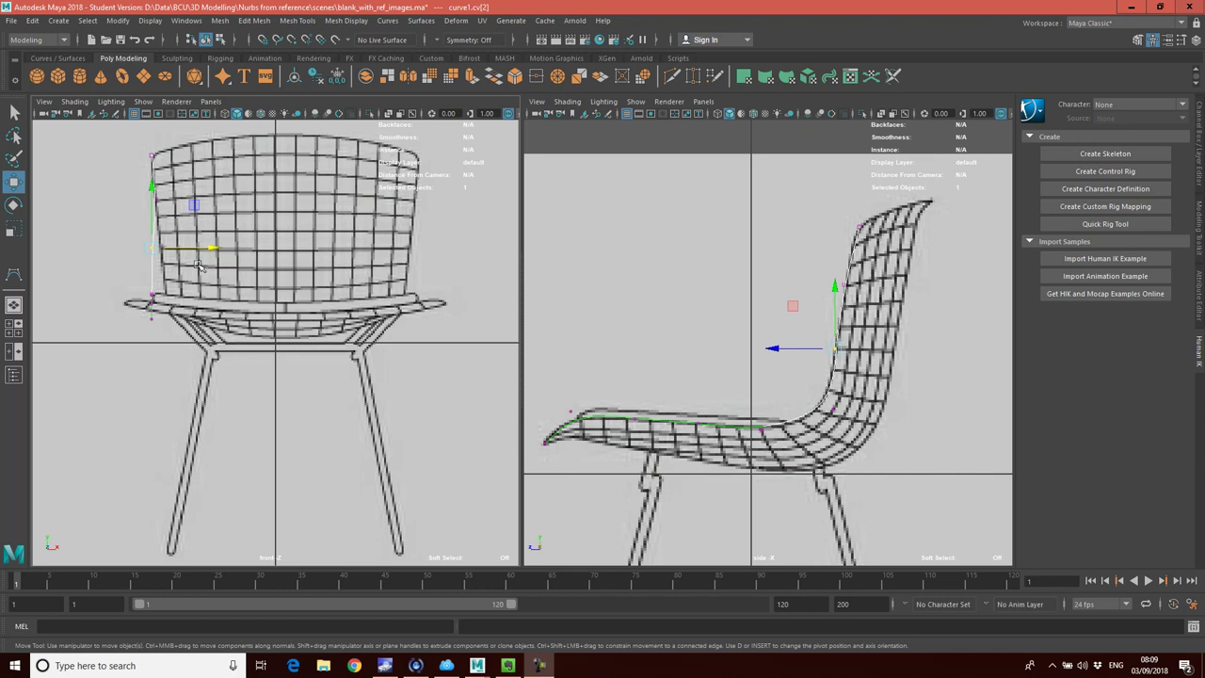
drag(214, 248, 224, 248)
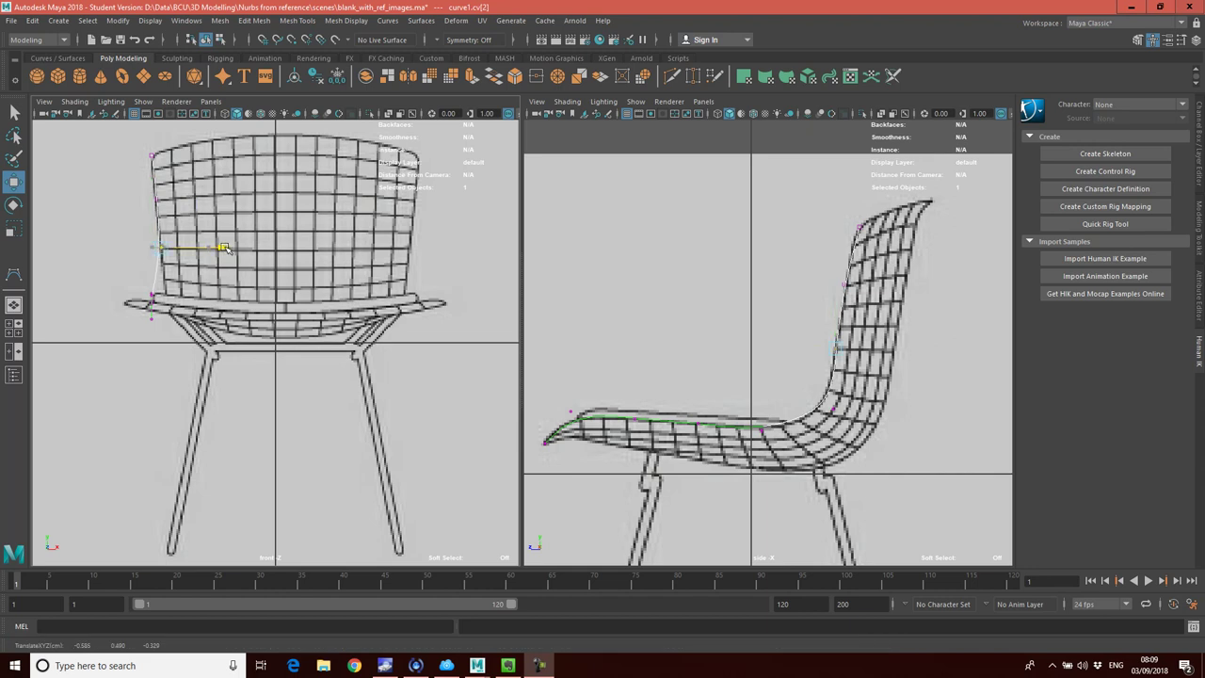
click(152, 295)
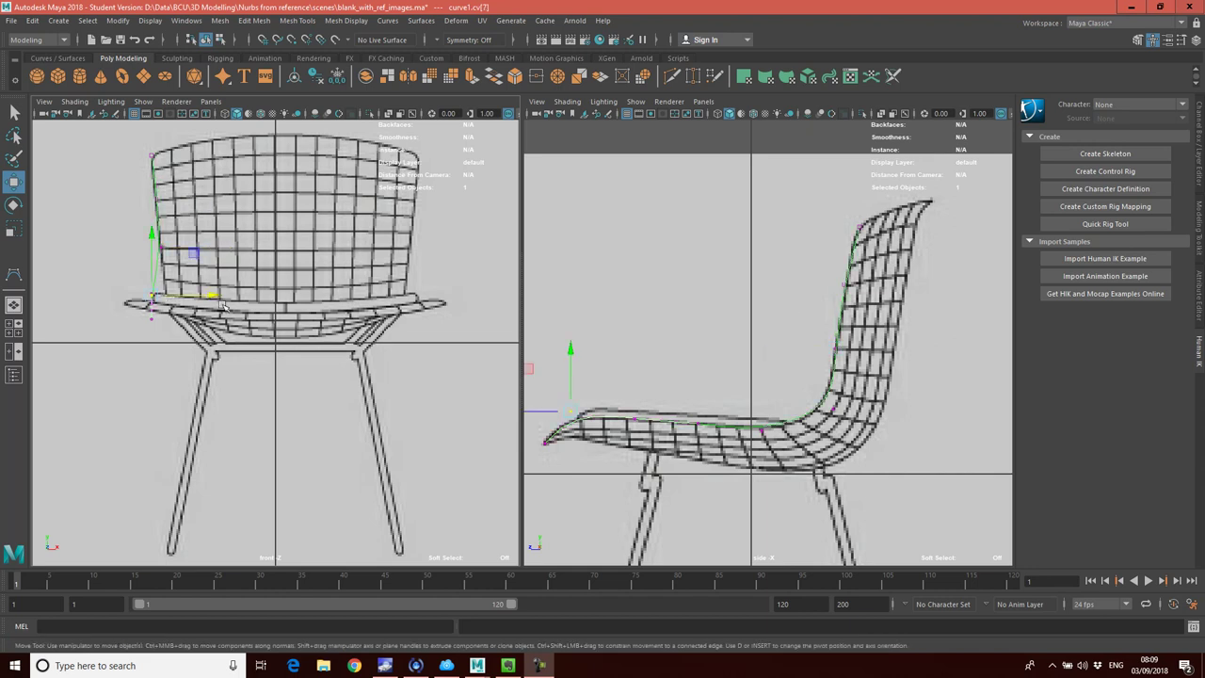
drag(215, 295, 254, 302)
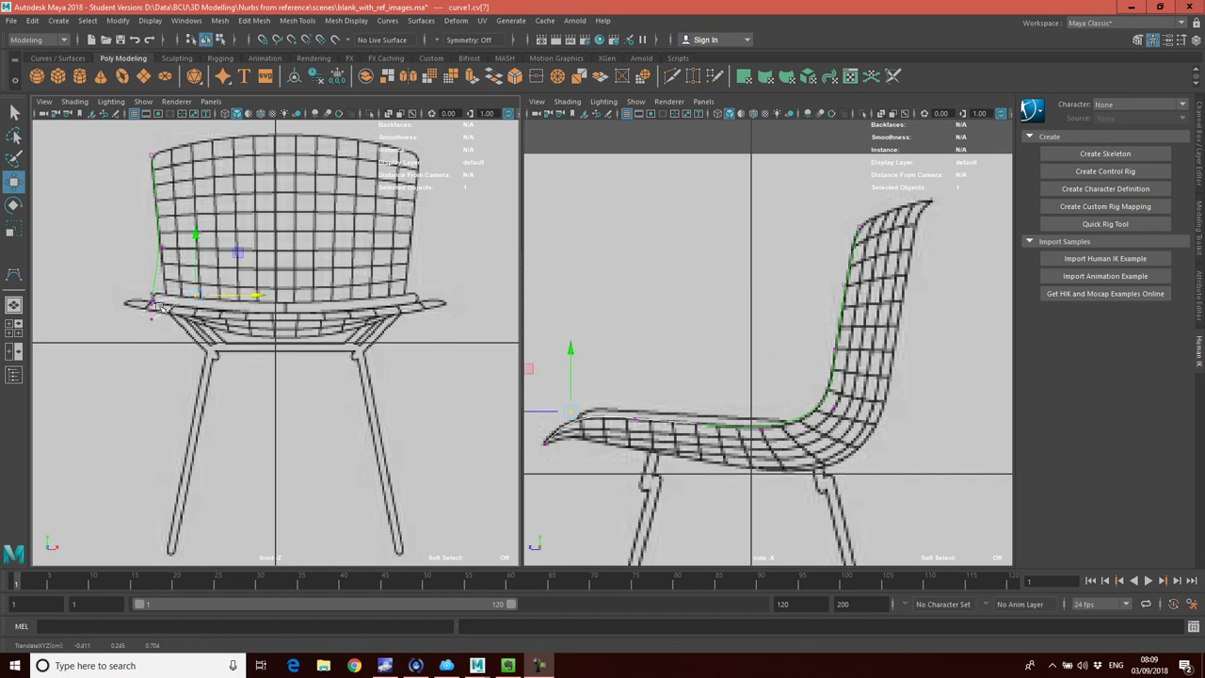
click(151, 347)
Pick the control vertex at the seat-to-back bend in the side view and shift it inward to the backrest's lower side edge
click(696, 428)
right_drag(701, 395, 641, 345)
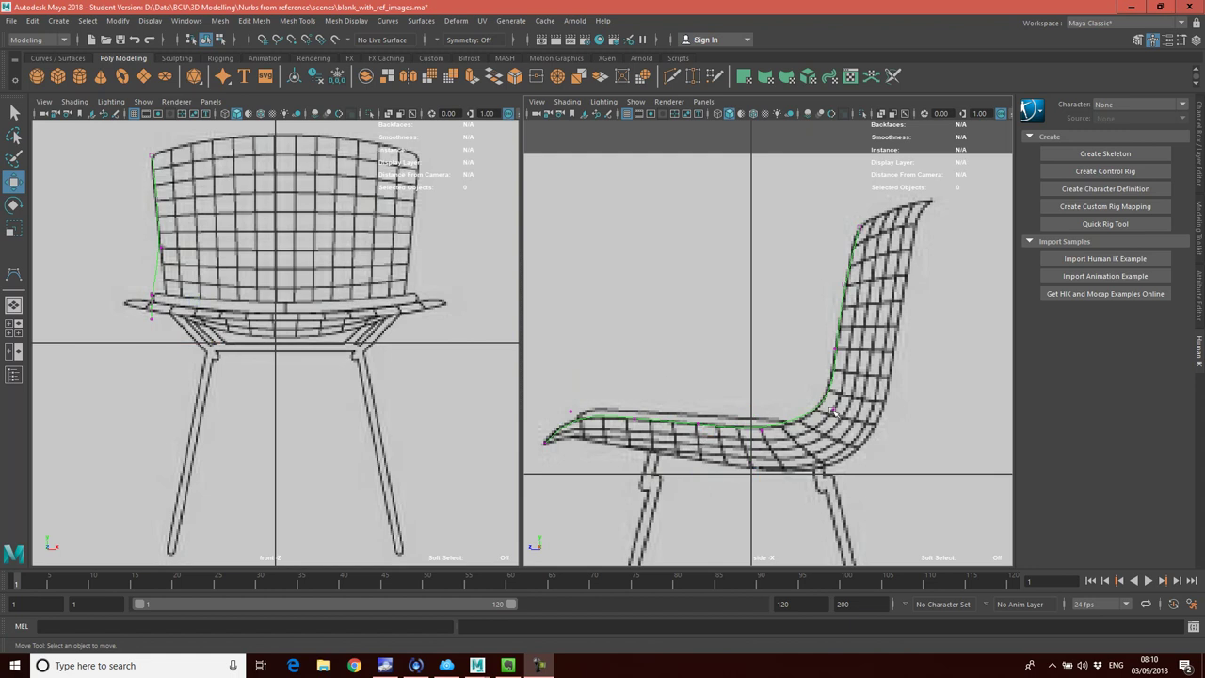
click(832, 409)
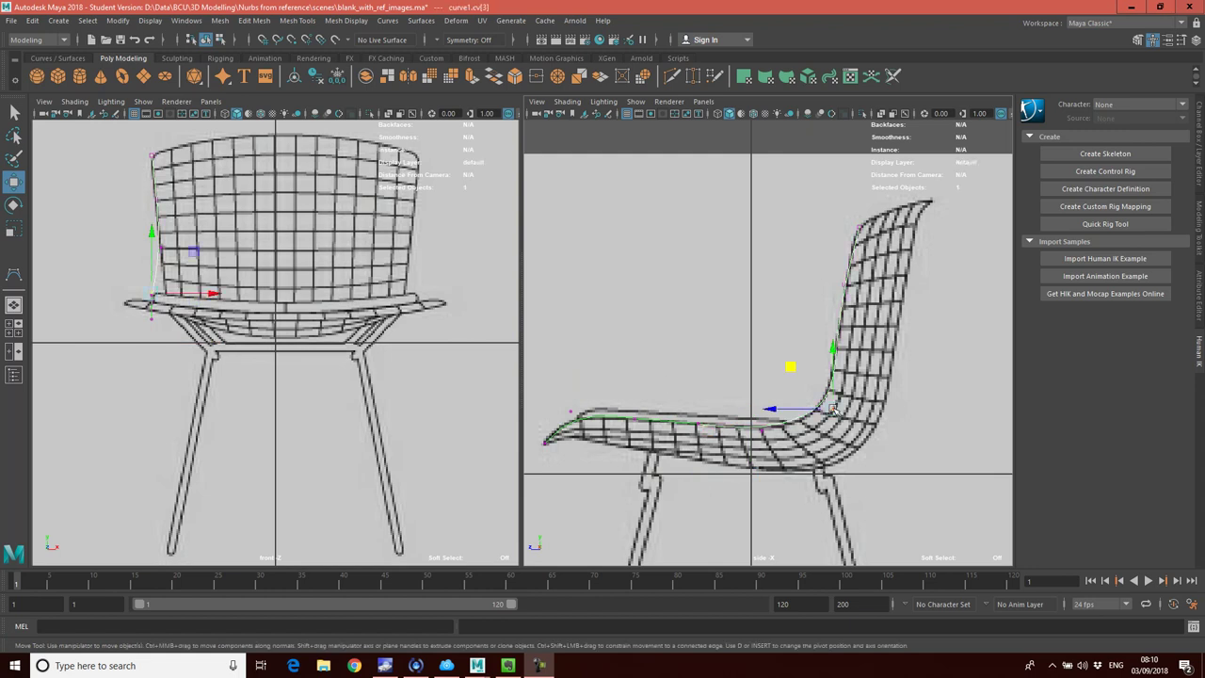
drag(215, 294, 231, 294)
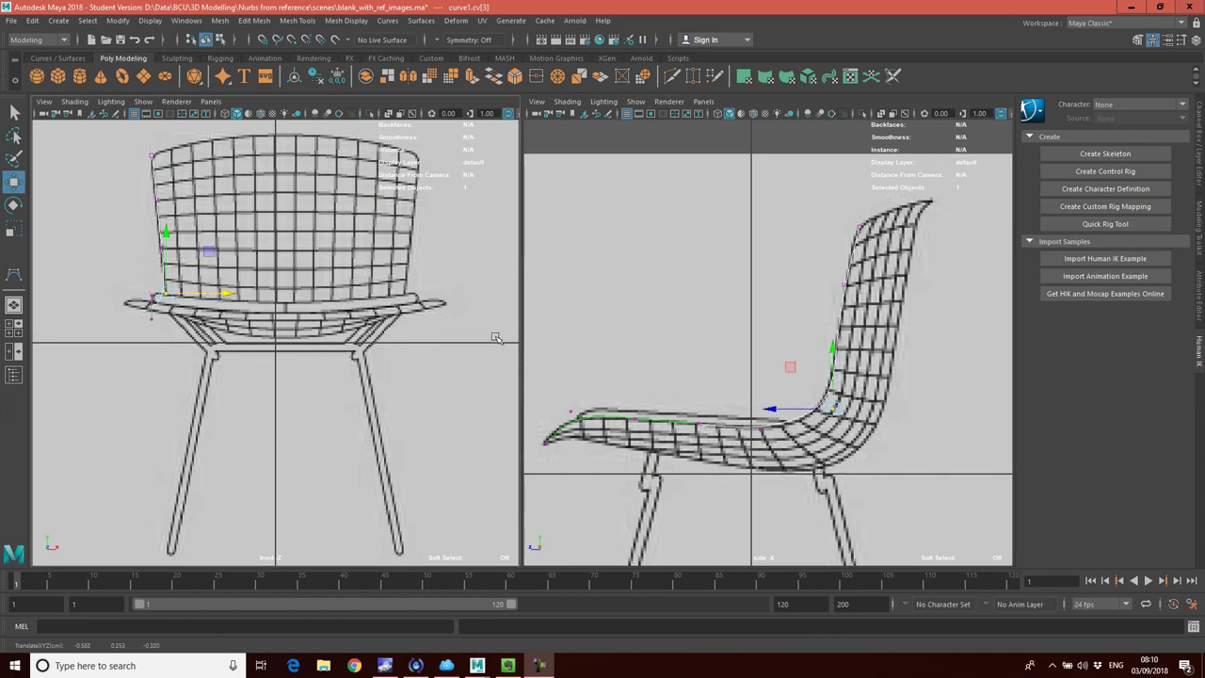
Shift the two control vertices along the seat nearest the bend inward in the front view, in line with the backrest's lower side edge
click(760, 433)
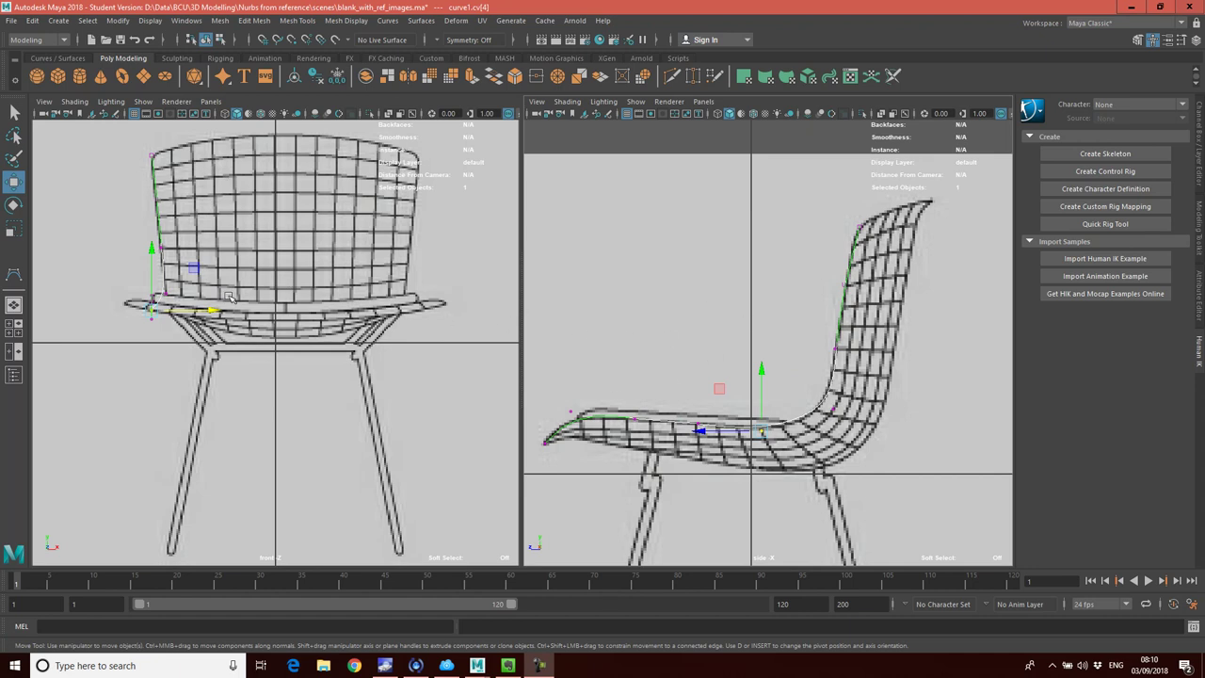
drag(214, 313, 229, 312)
mouse_move(699, 428)
mouse_down()
mouse_move(712, 421)
mouse_move(699, 426)
mouse_up()
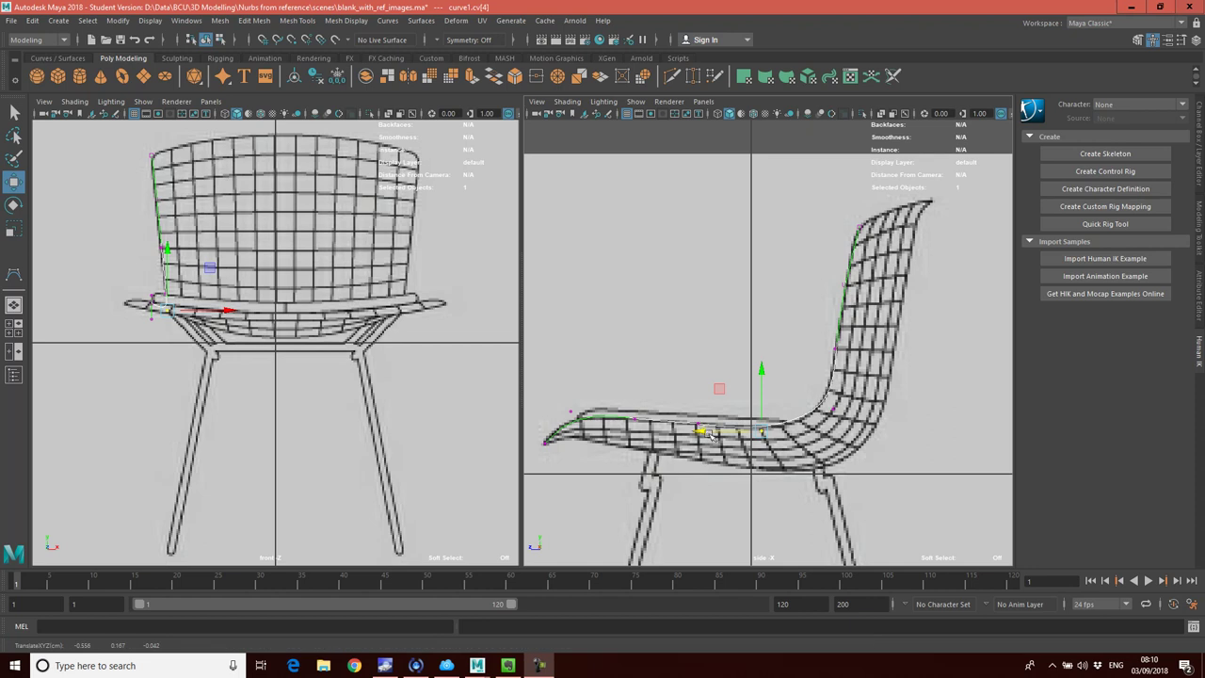
click(637, 420)
click(700, 426)
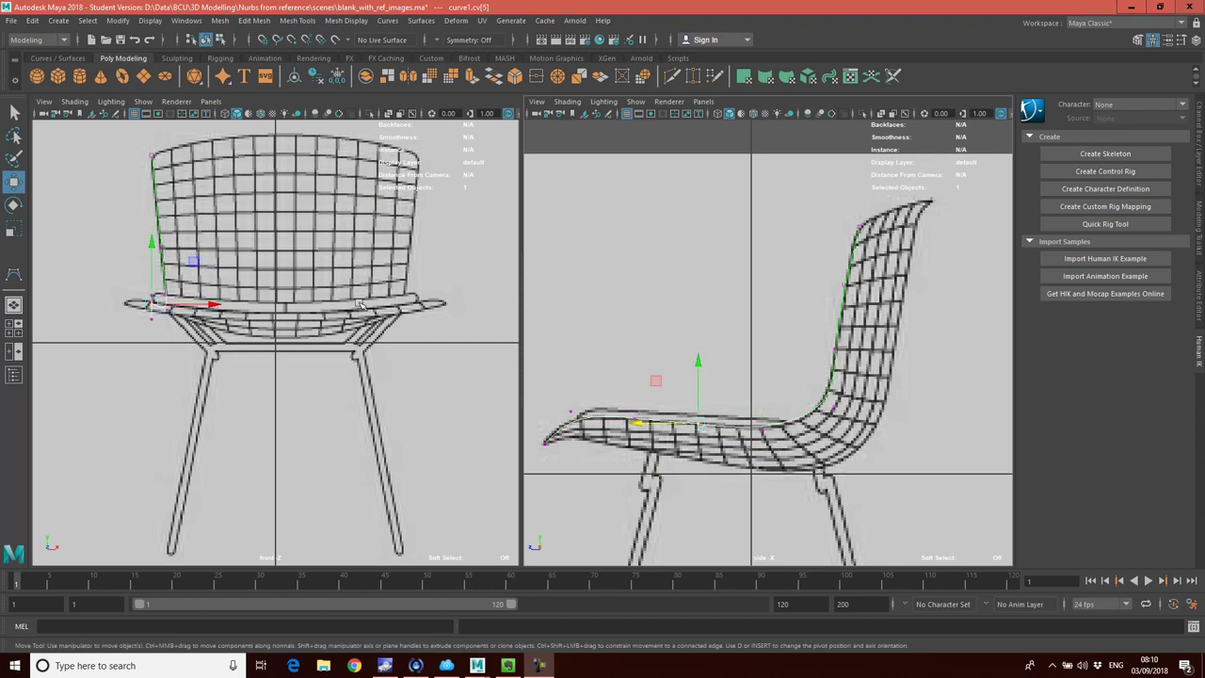
drag(215, 306, 232, 310)
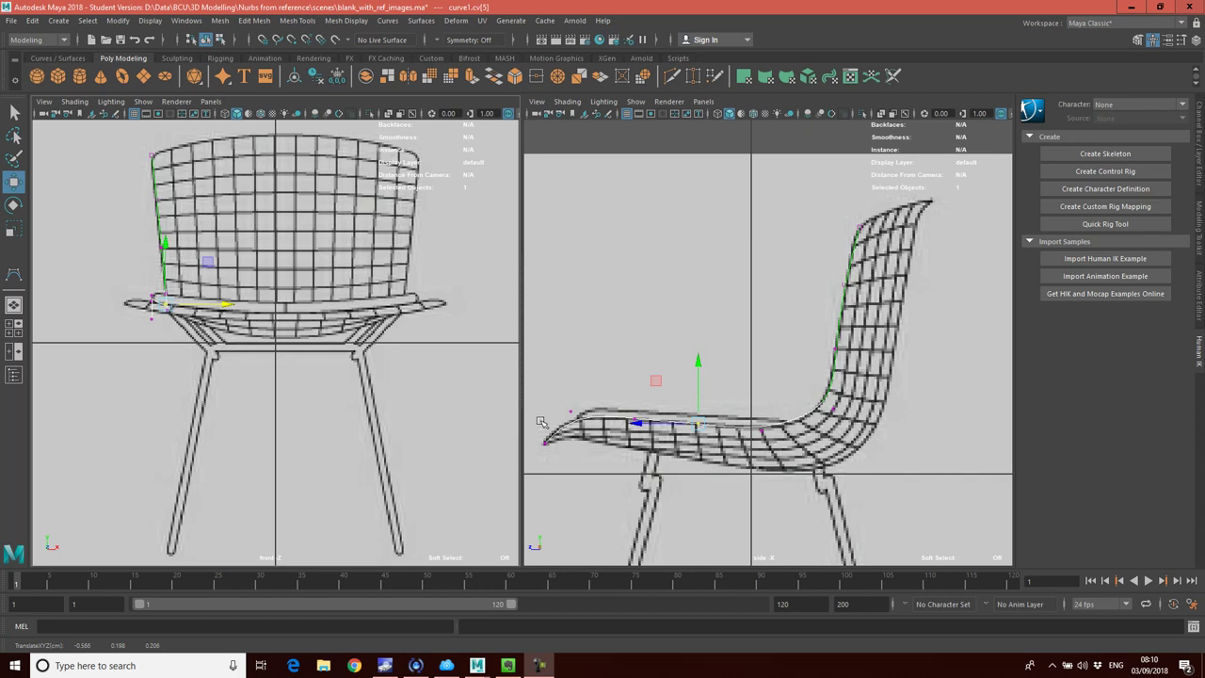
Shift the next two control vertices toward the seat's front, the ones just behind the tip, inward in the front view
click(636, 424)
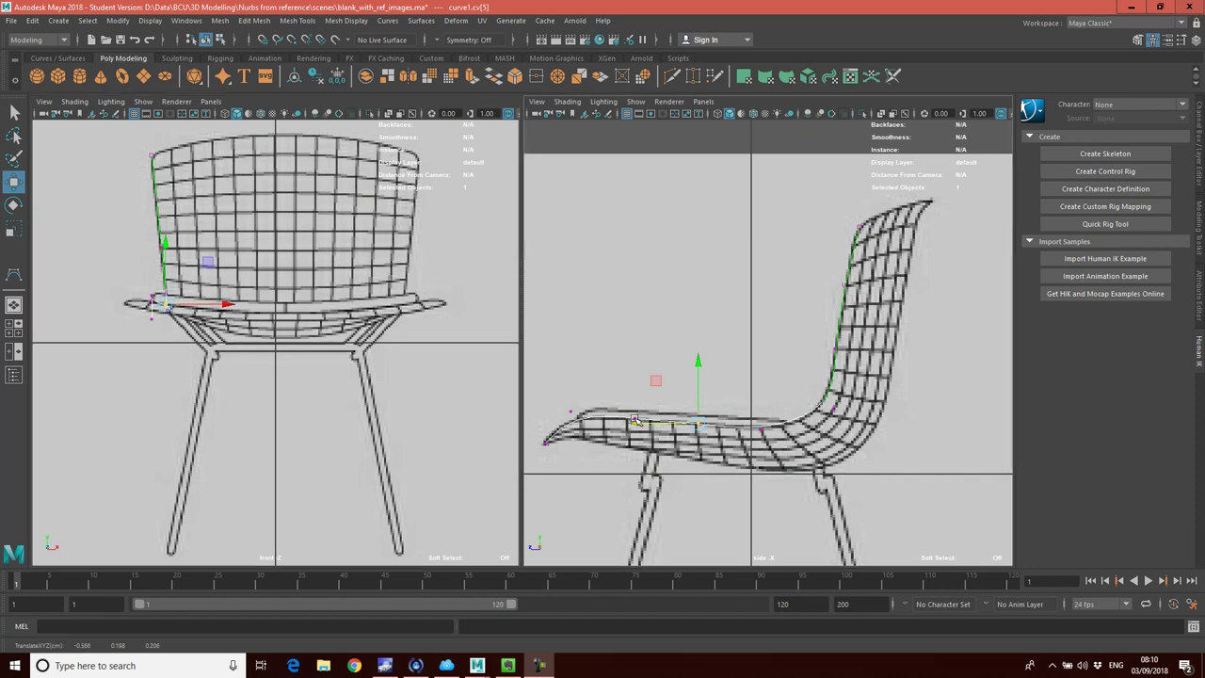
click(636, 422)
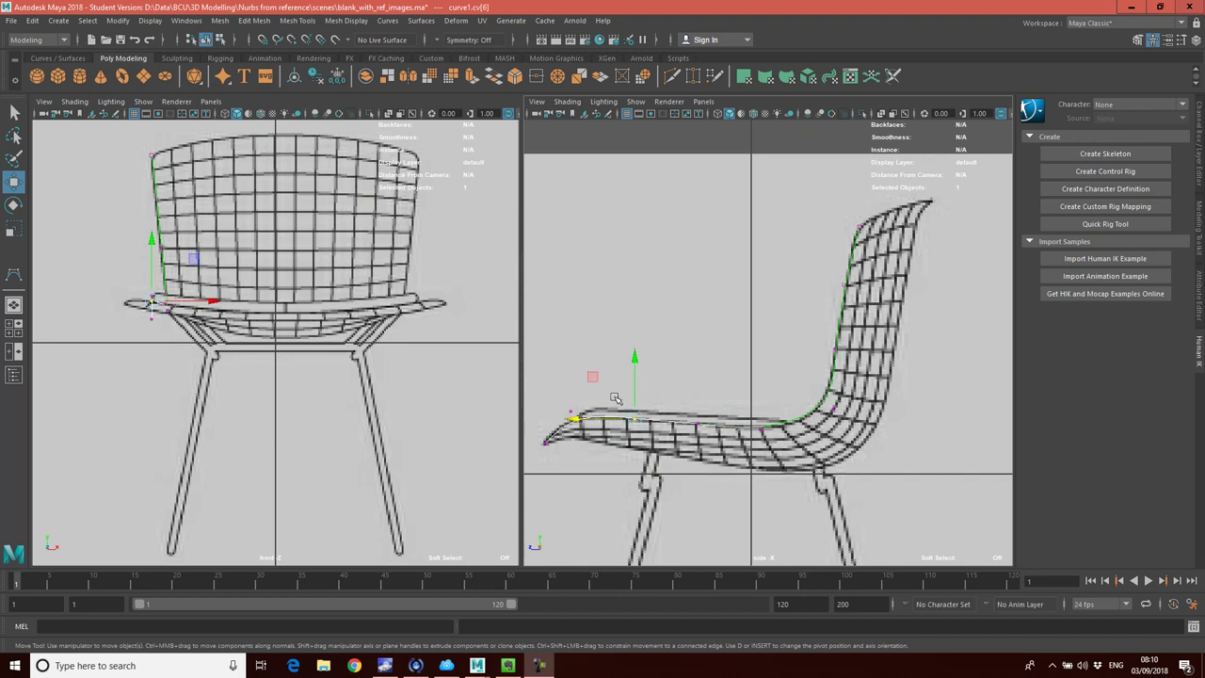
drag(210, 302, 227, 301)
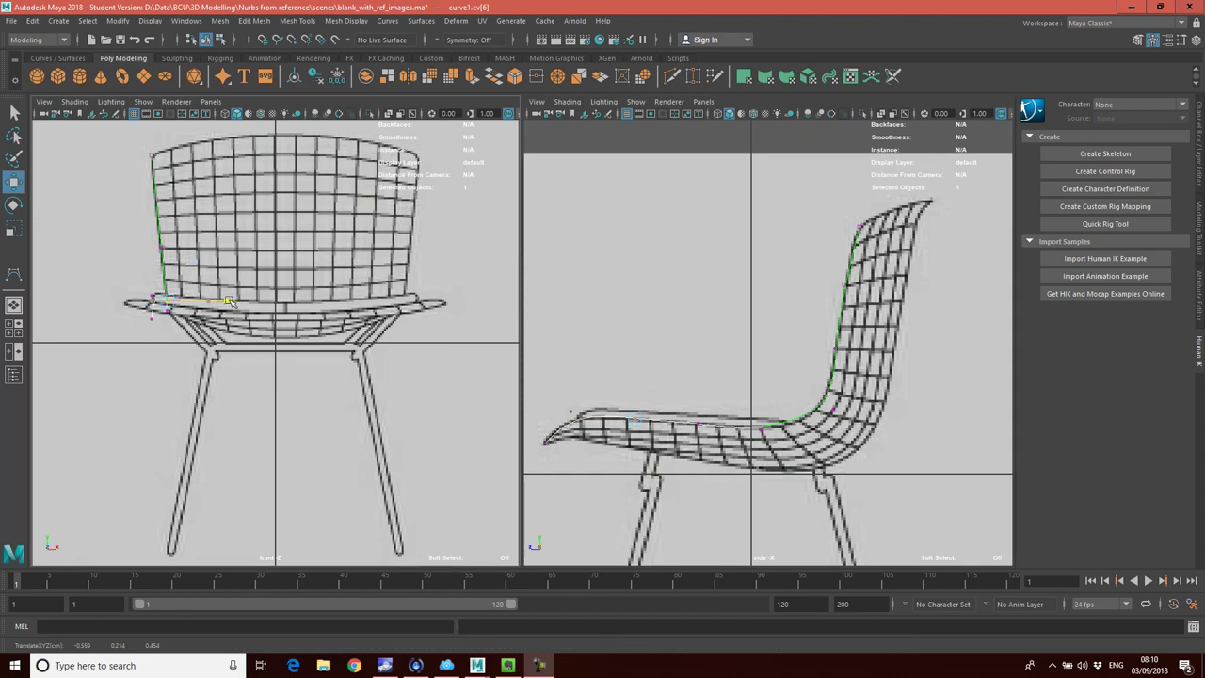
click(584, 420)
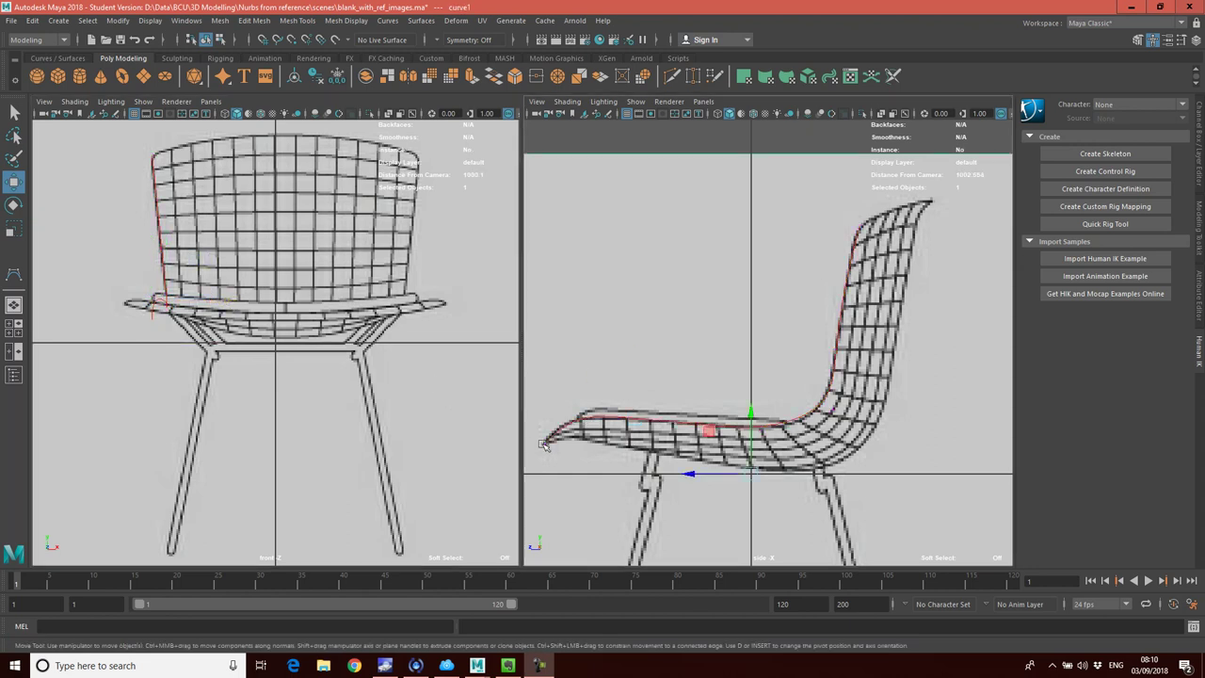
click(596, 416)
right_drag(596, 416, 523, 341)
click(570, 412)
drag(217, 299, 221, 299)
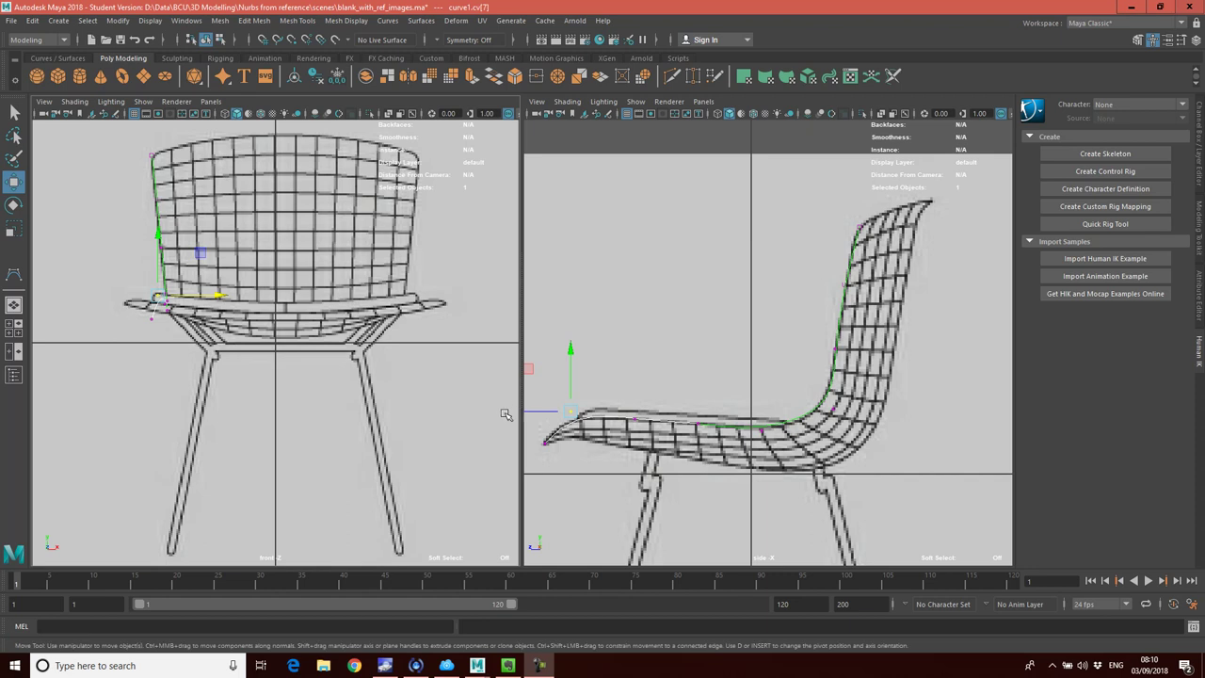
Move the end control vertex at the seat's front tip outward and up to the seat's outer corner in the front view
click(547, 443)
drag(214, 320, 188, 314)
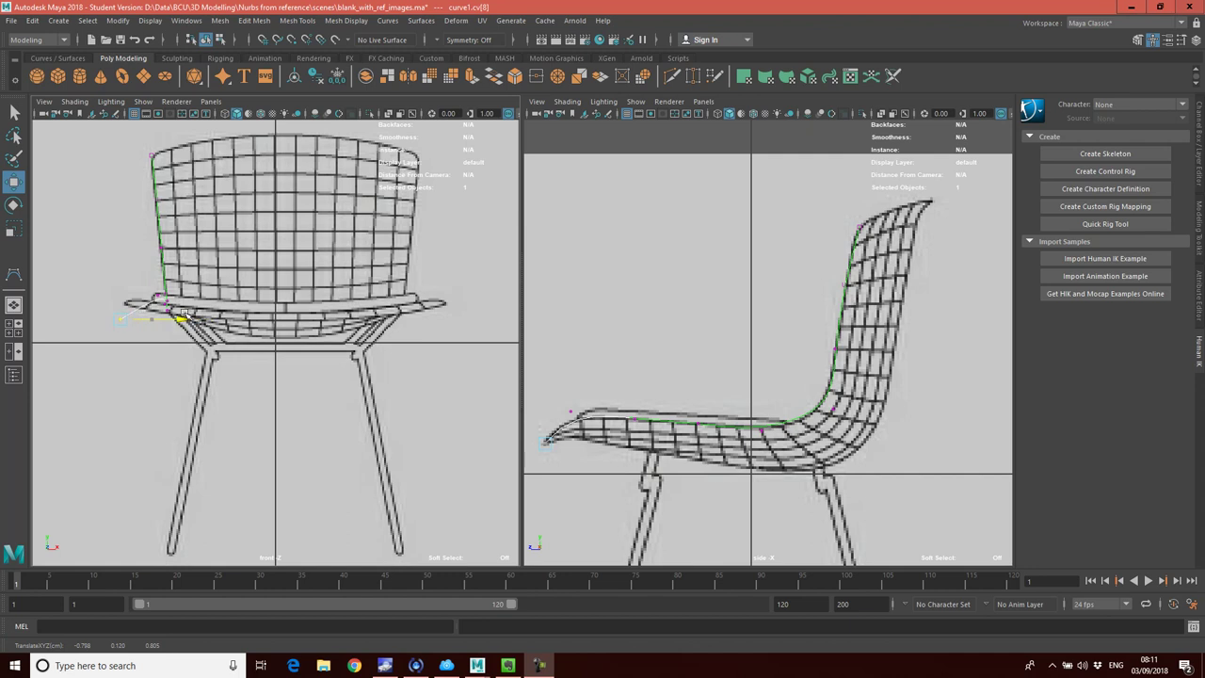
drag(188, 314, 186, 315)
mouse_move(125, 258)
mouse_down()
mouse_move(125, 245)
mouse_move(129, 254)
mouse_up()
drag(122, 246, 130, 250)
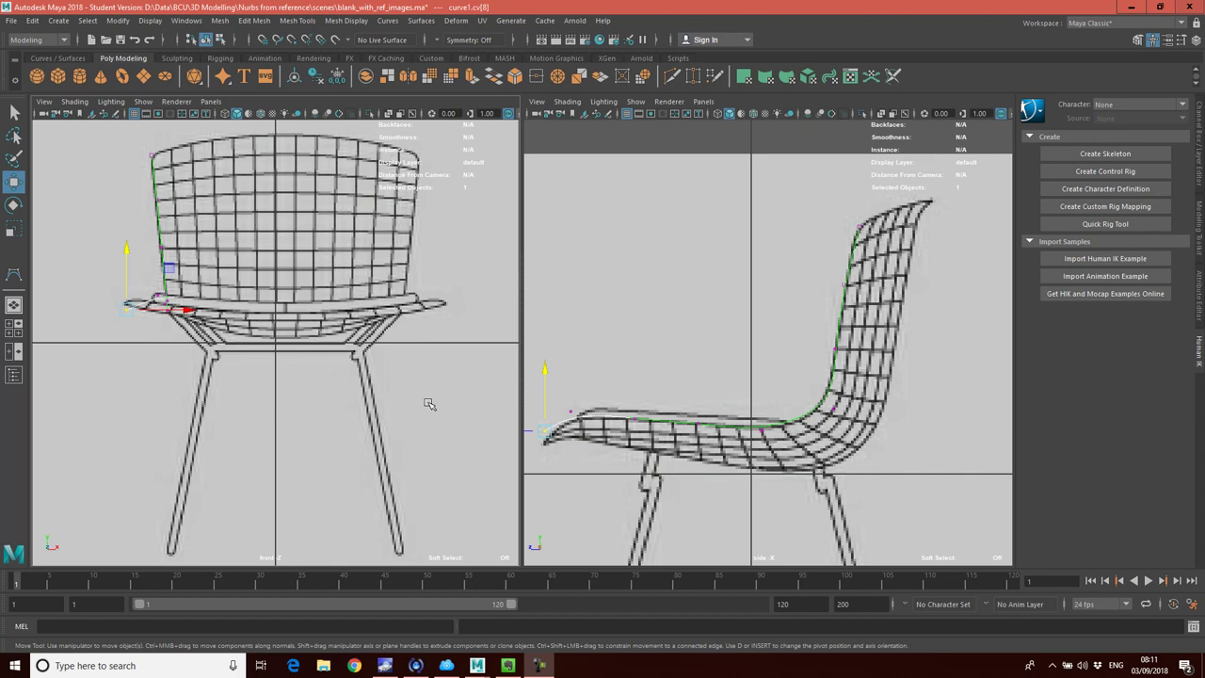
Shift the two control vertices behind the seat's front tip outward in the front view so the curve flares toward the outer corner
click(571, 411)
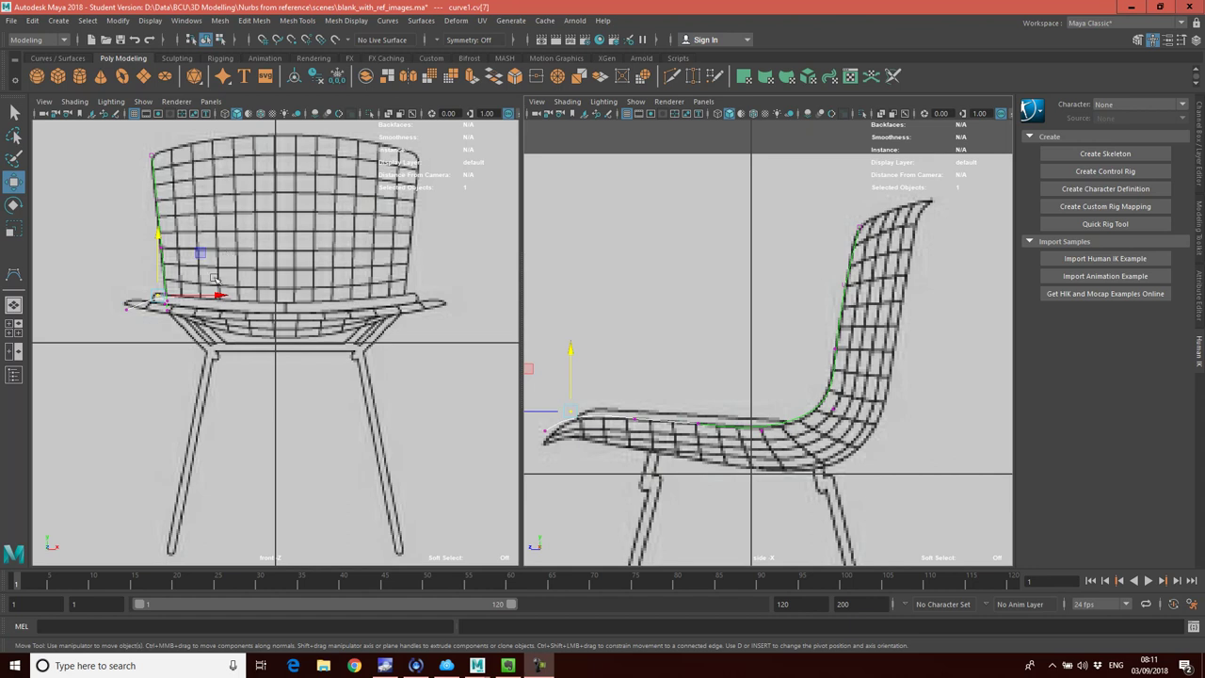
drag(223, 296, 204, 294)
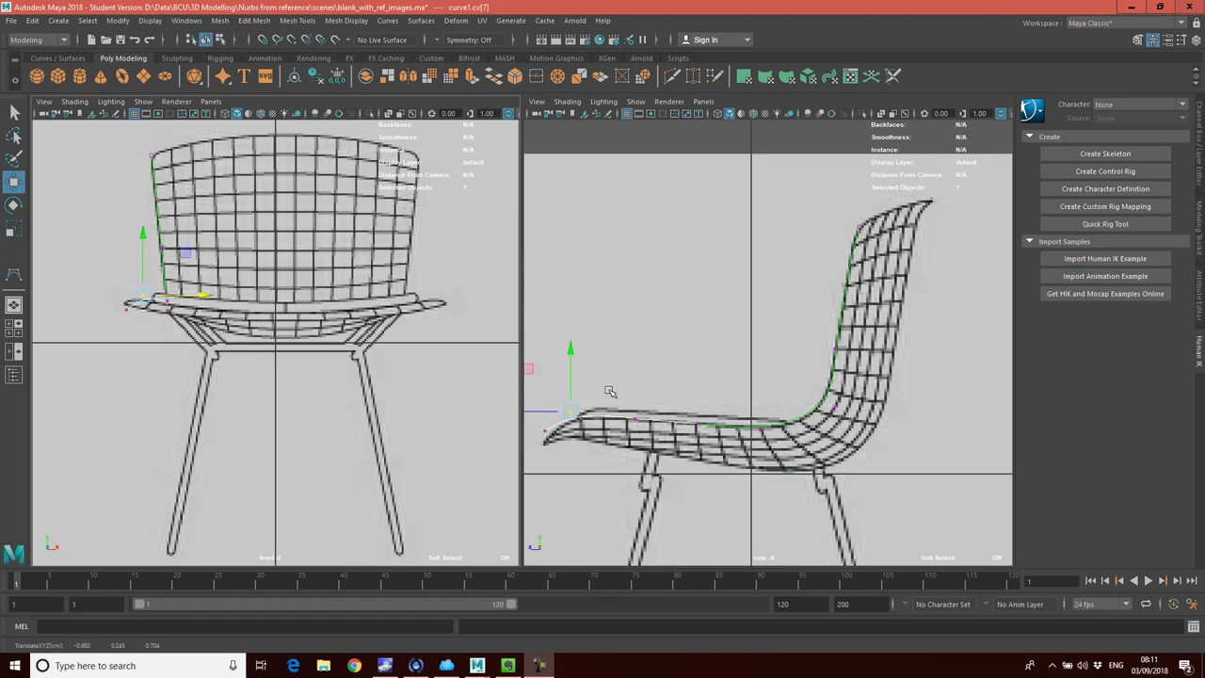
click(632, 421)
right_drag(656, 424, 607, 342)
click(633, 418)
drag(227, 302, 214, 300)
click(699, 425)
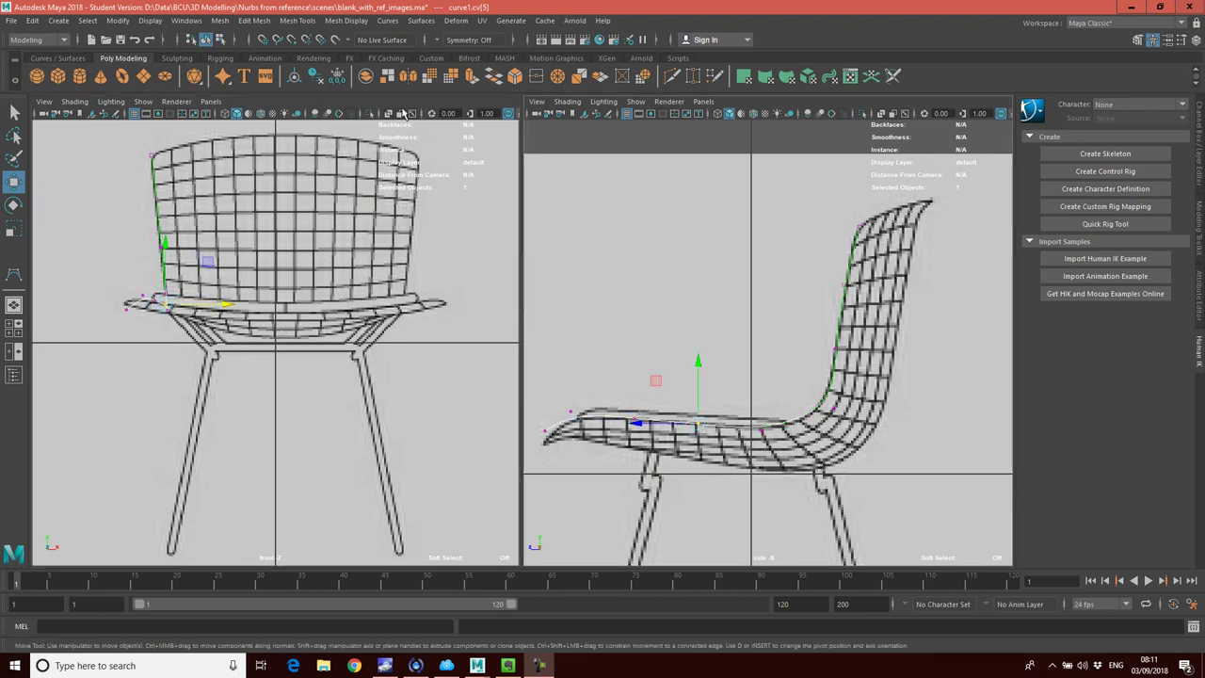
Switch the front view to the perspective camera and examine the curve's 3D shape from above and in front
click(211, 101)
mouse_move(283, 115)
click(362, 116)
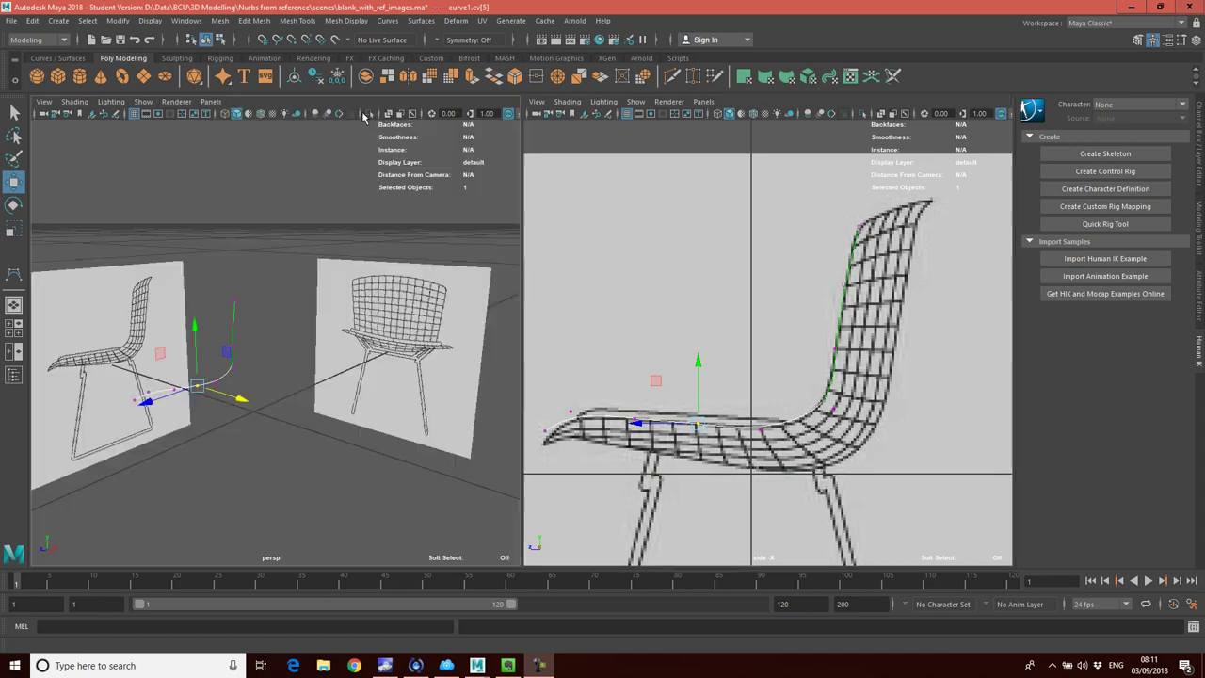
alt+drag(262, 407, 250, 376)
click(262, 379)
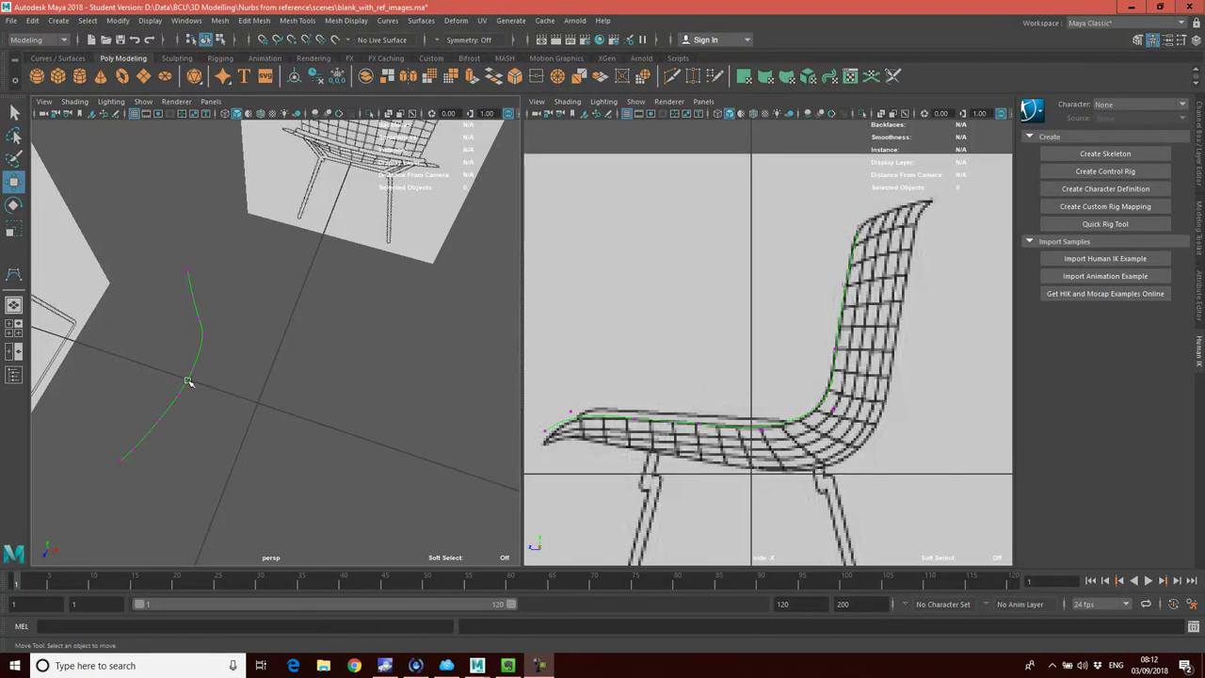
alt+drag(213, 391, 197, 293)
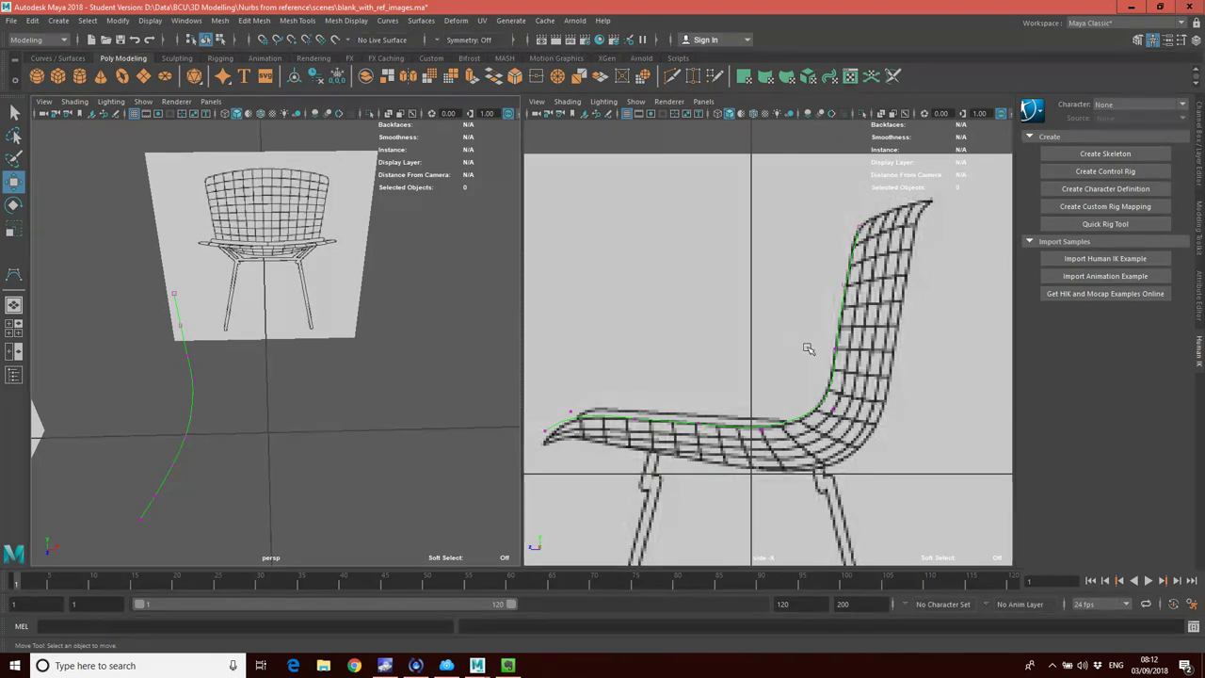
key(f)
scroll(803, 364, up, 8)
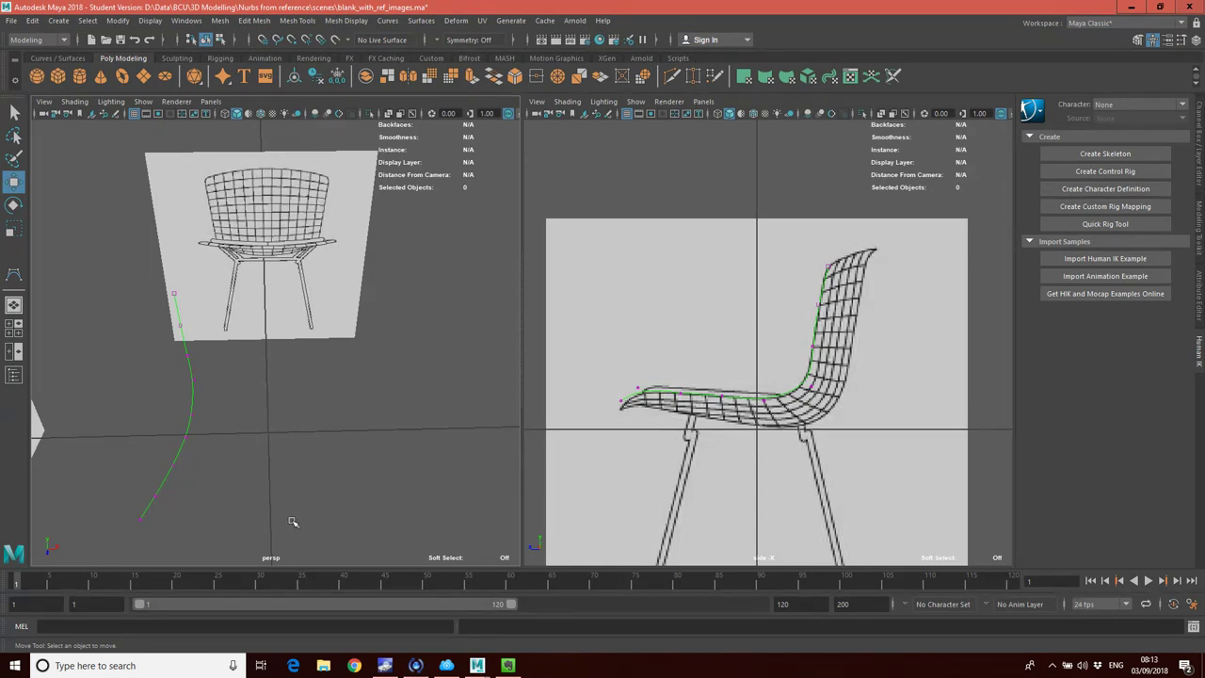
scroll(857, 283, up, 3)
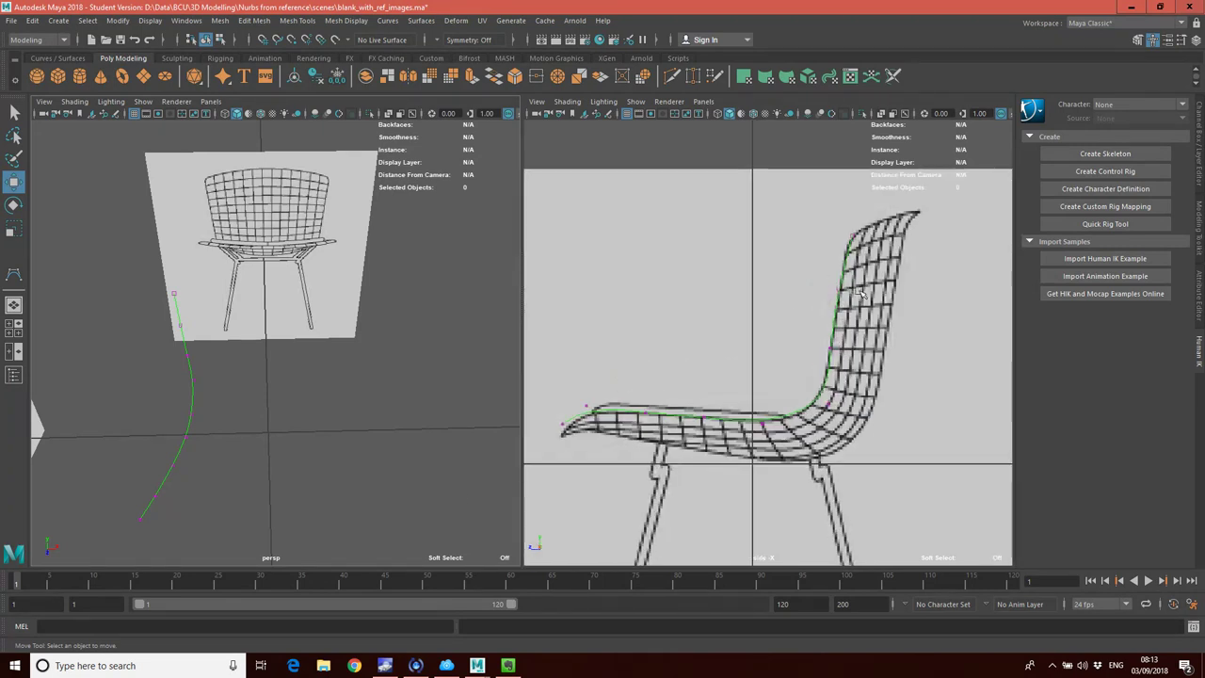
key(a)
scroll(855, 341, up, 5)
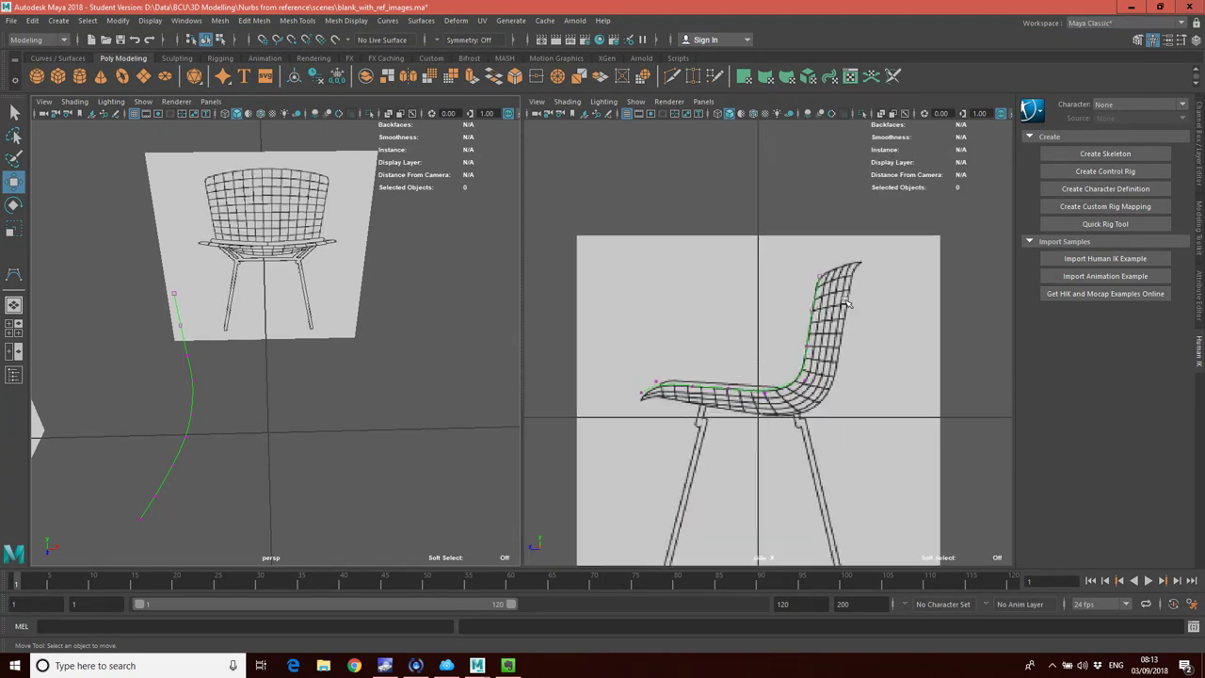
scroll(854, 340, up, 2)
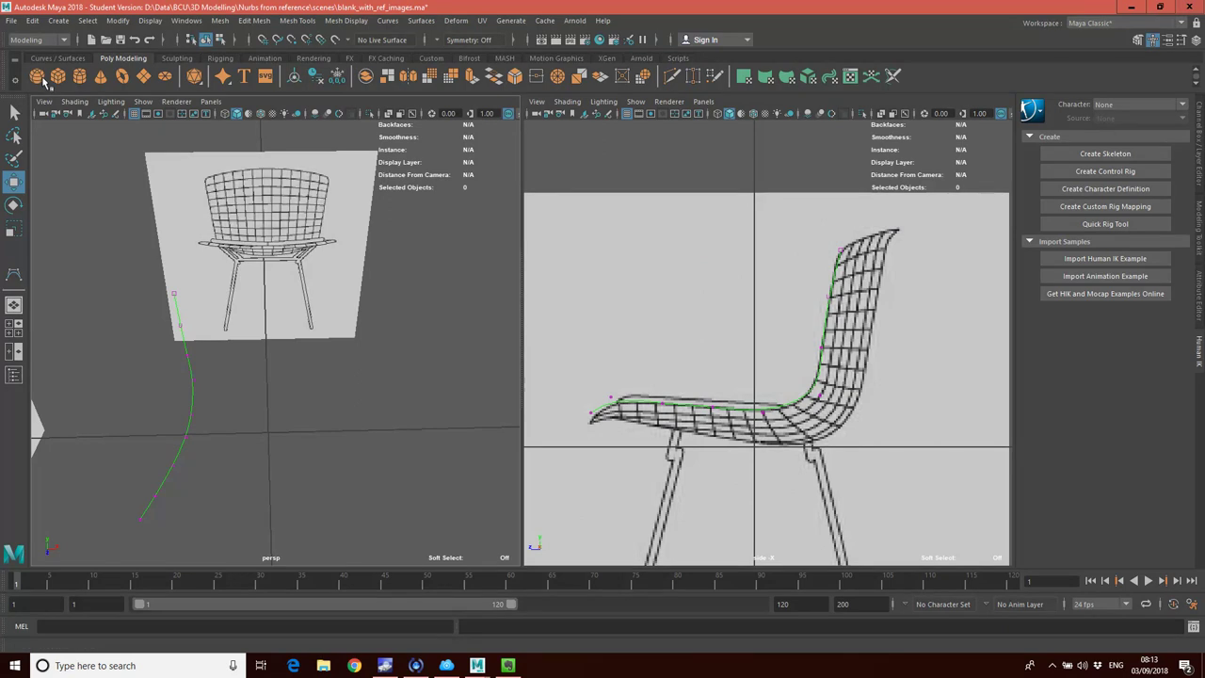
click(35, 21)
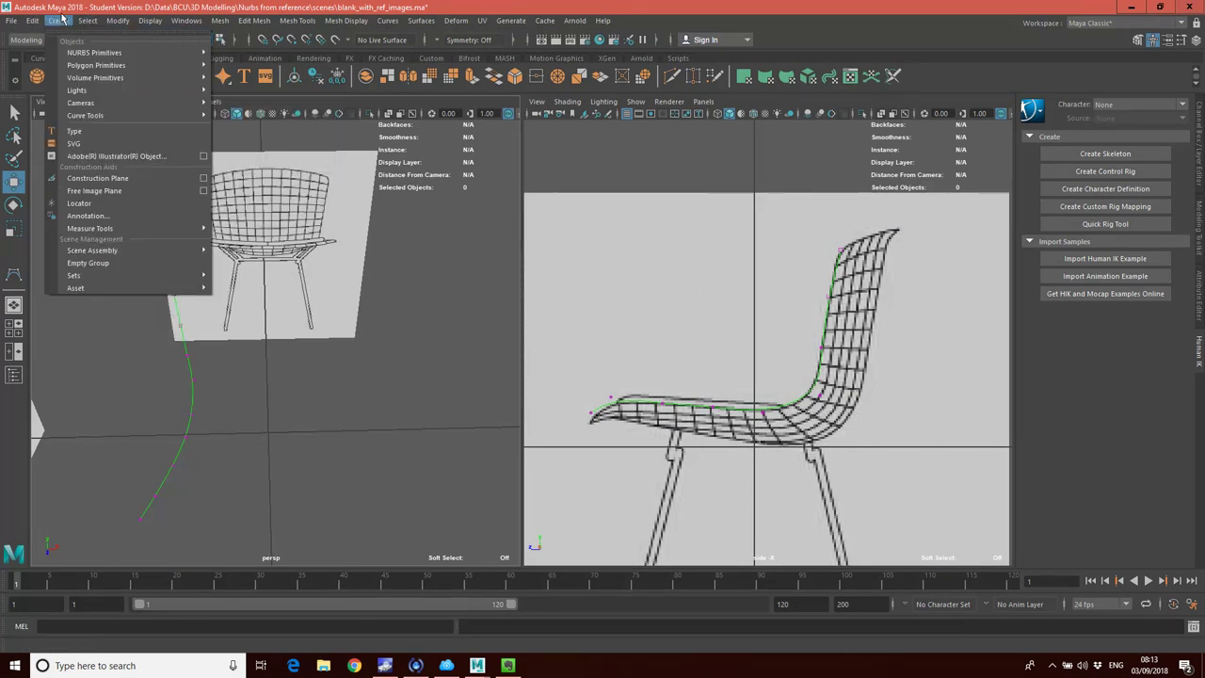
mouse_move(92, 115)
click(232, 126)
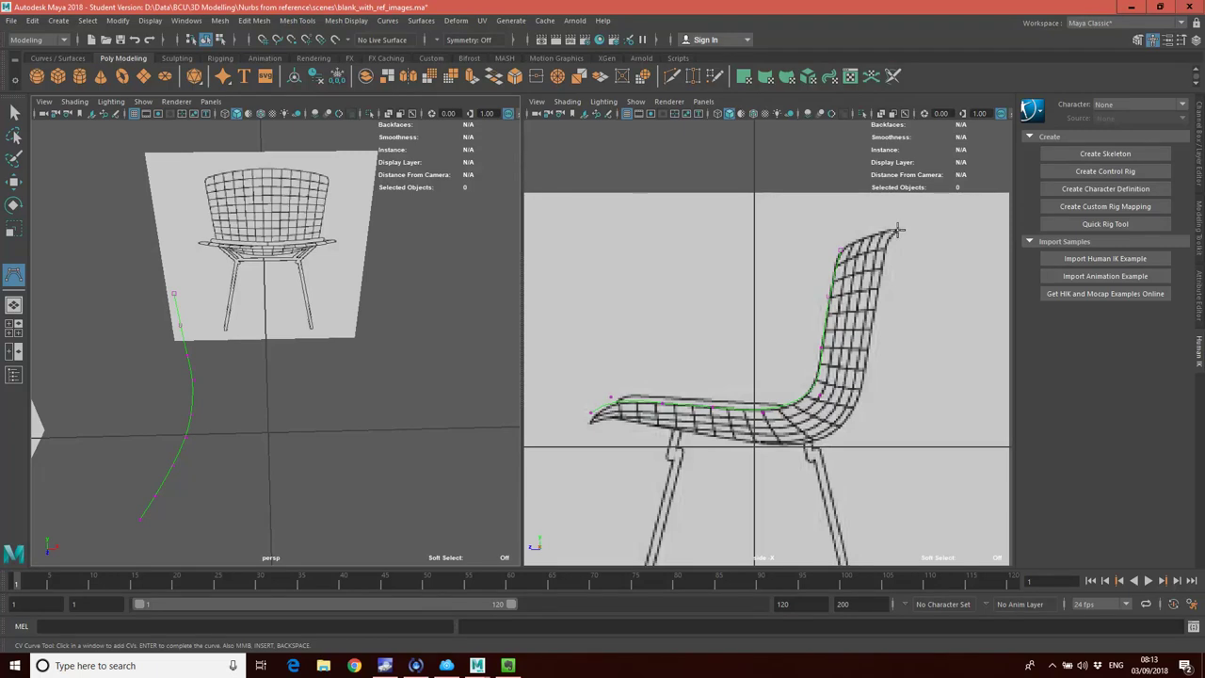
key(Return)
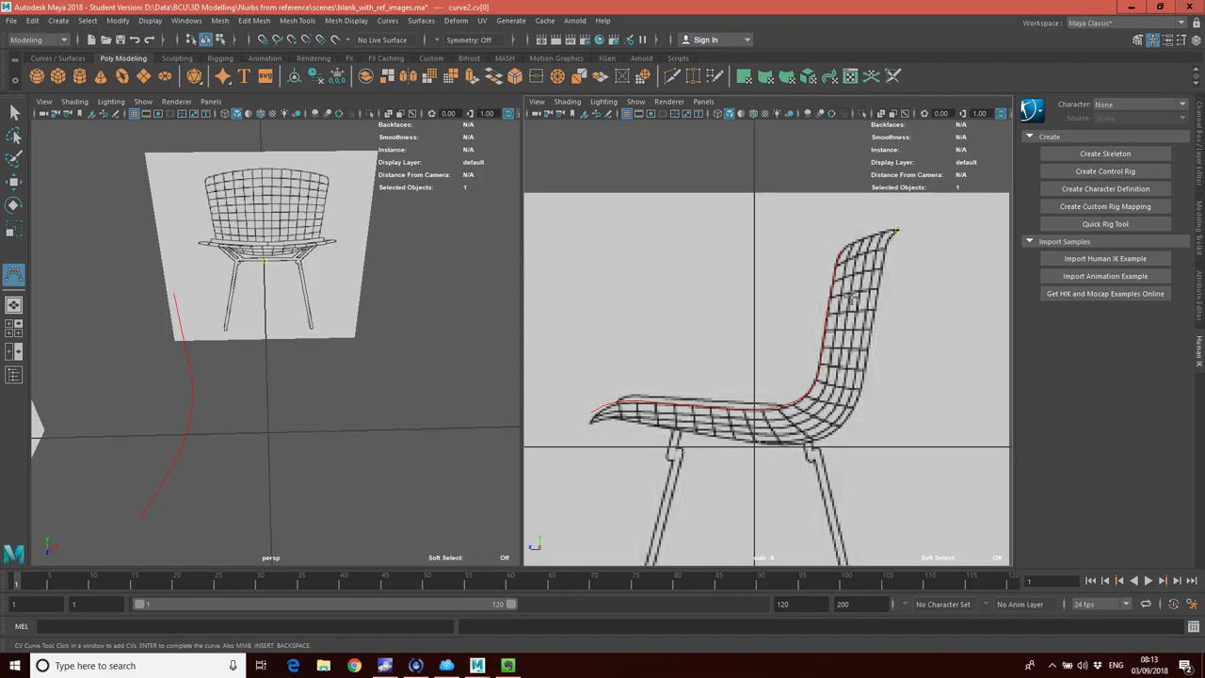
click(830, 282)
key(Return)
key(q)
Turn on the permanent NURBS CV display for the selected profile curve
scroll(828, 295, up, 2)
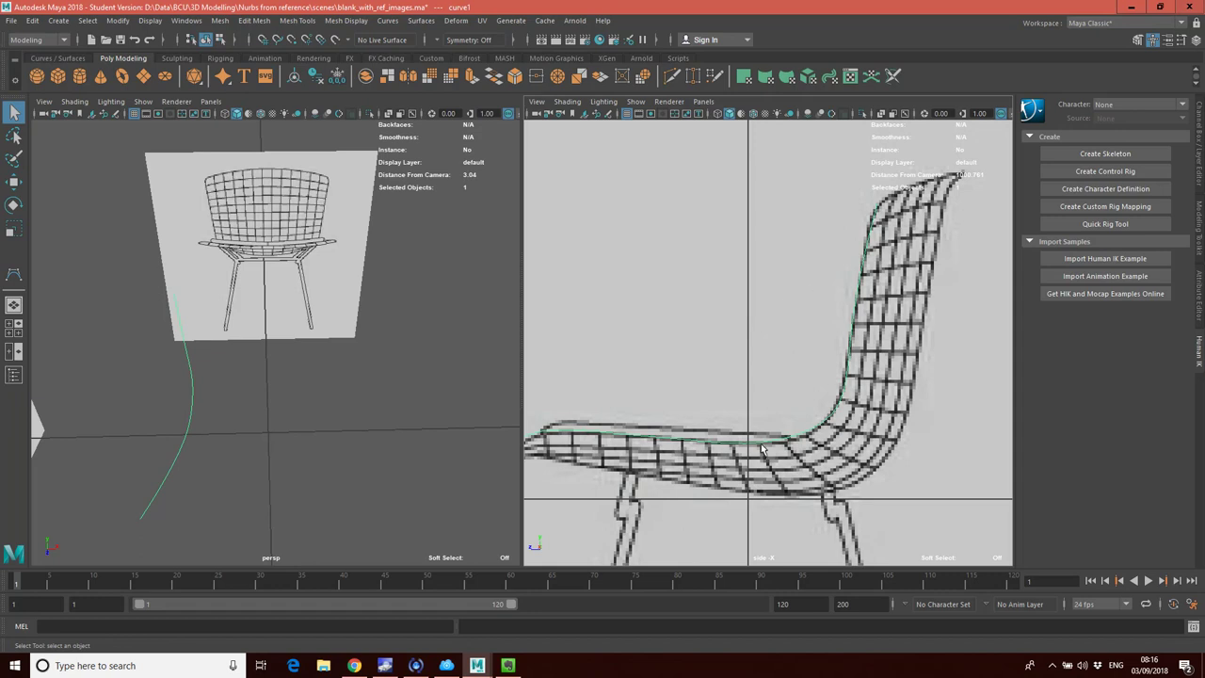
click(118, 23)
mouse_move(146, 21)
mouse_move(229, 195)
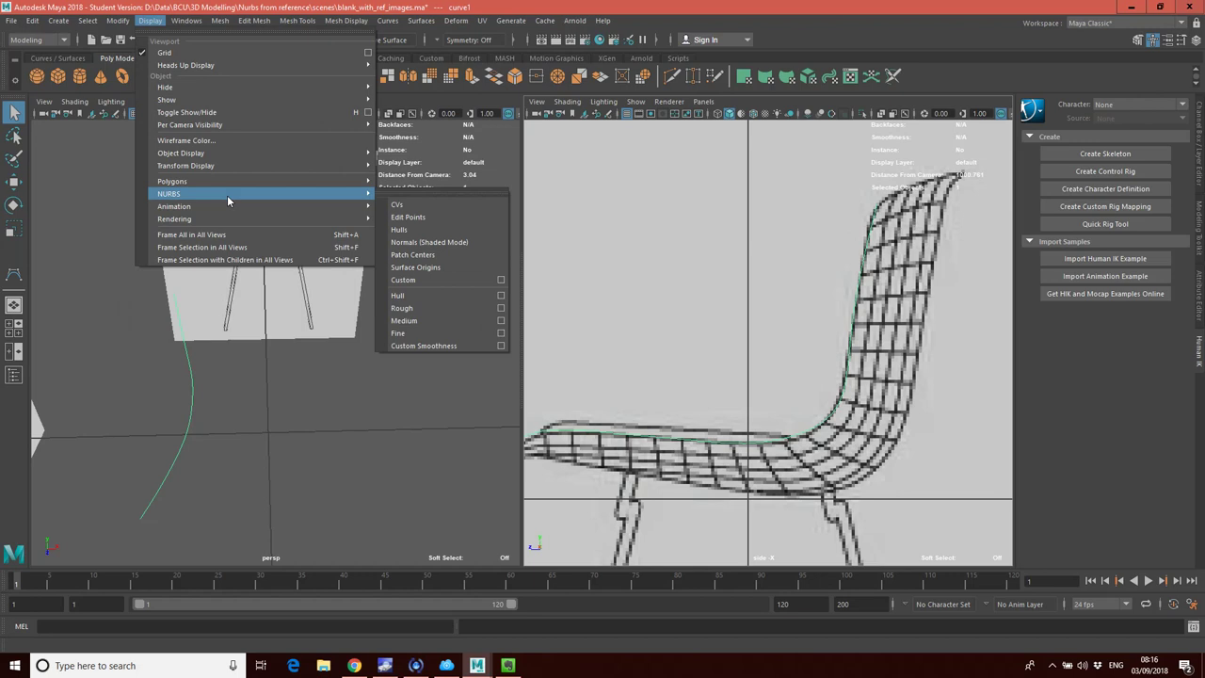
click(417, 209)
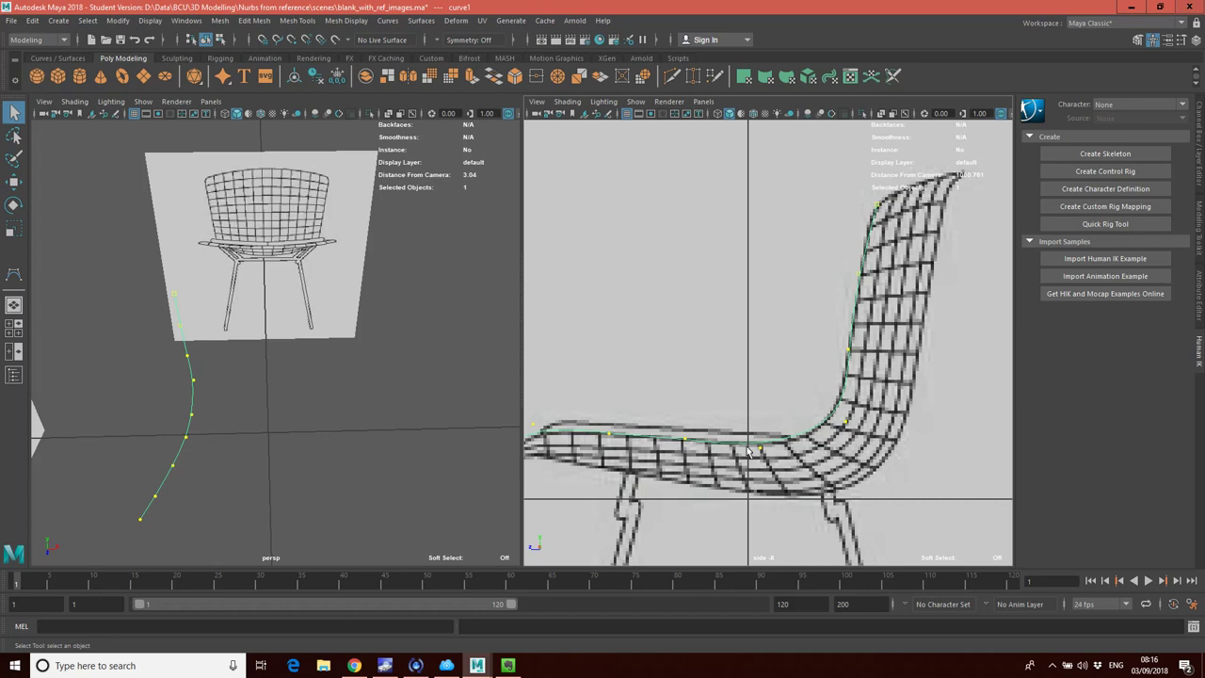
Deselect the profile curve and change the inactive NURBS curves colour to dark green in the Color Settings
click(909, 447)
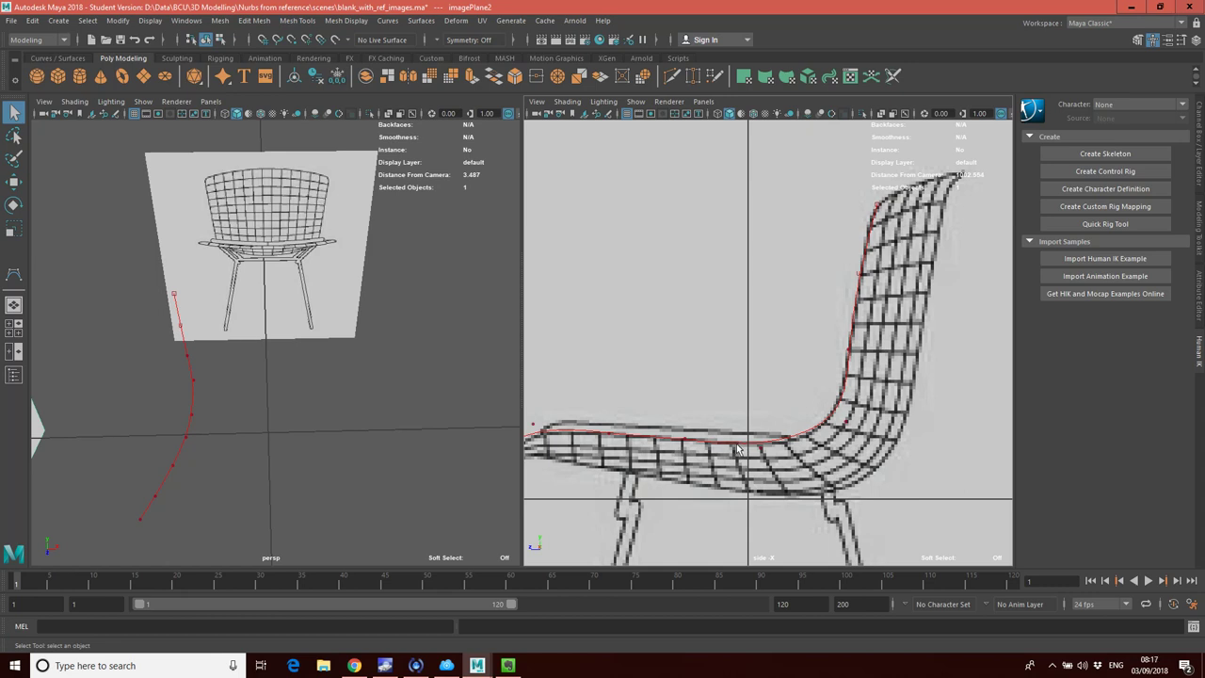
click(186, 20)
mouse_move(250, 141)
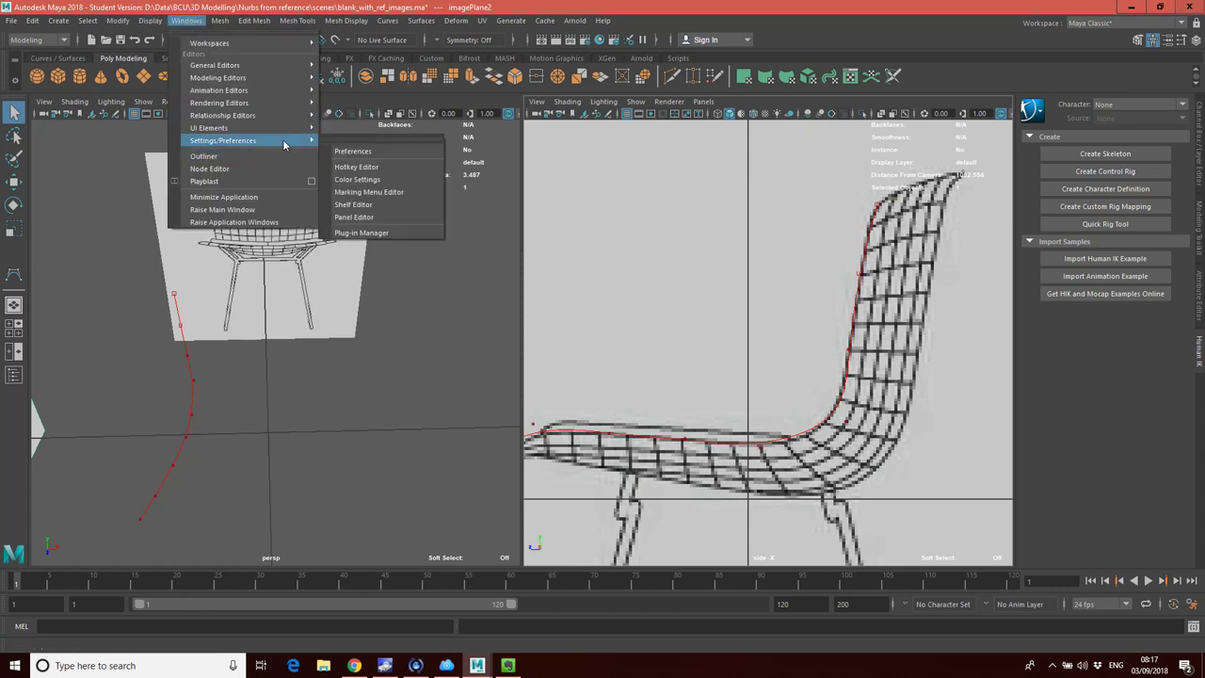
click(358, 180)
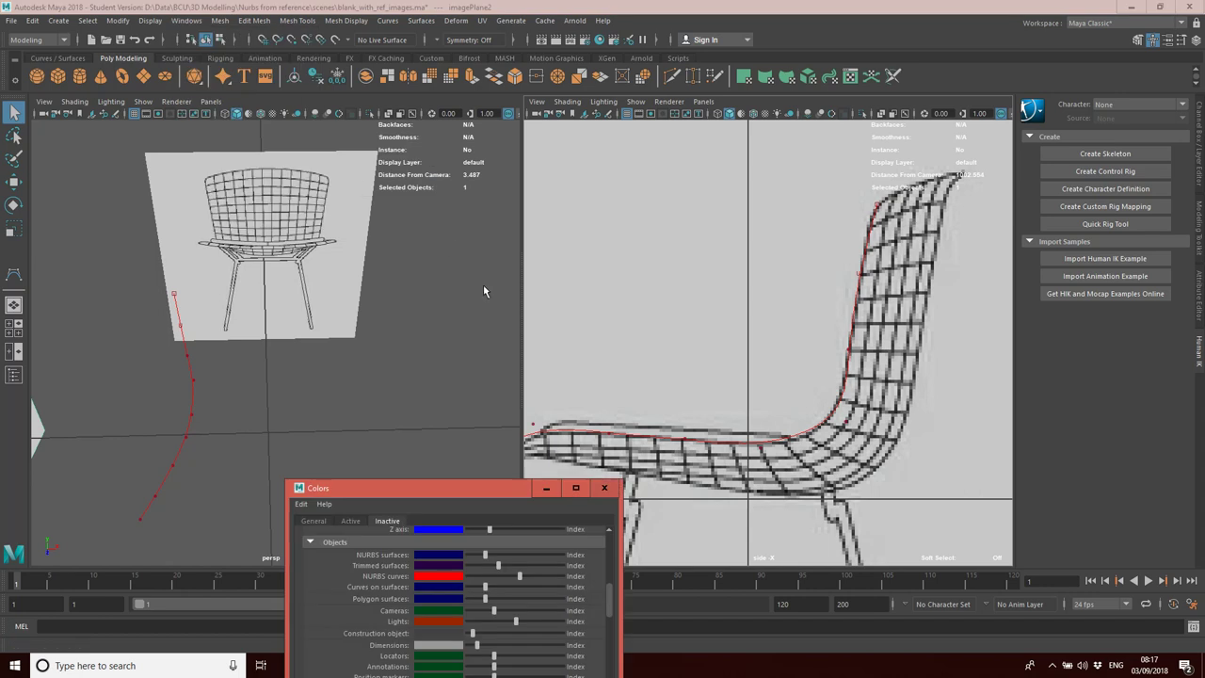
drag(449, 490, 470, 274)
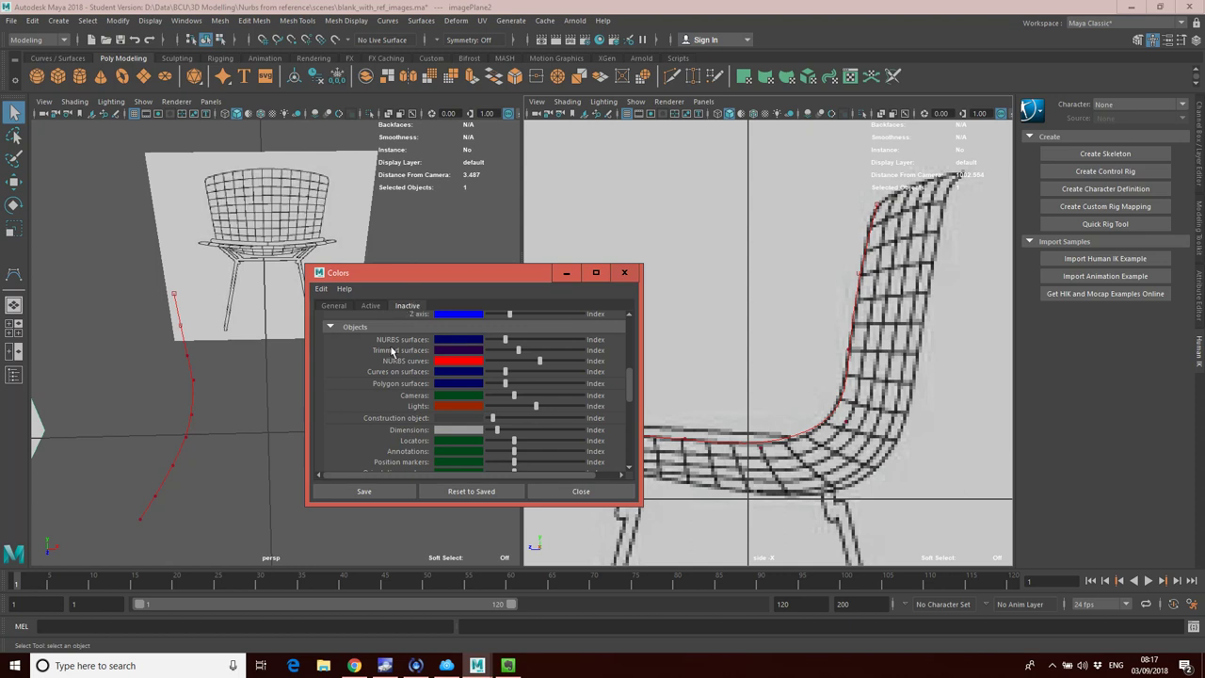
scroll(373, 342, up, 8)
click(330, 354)
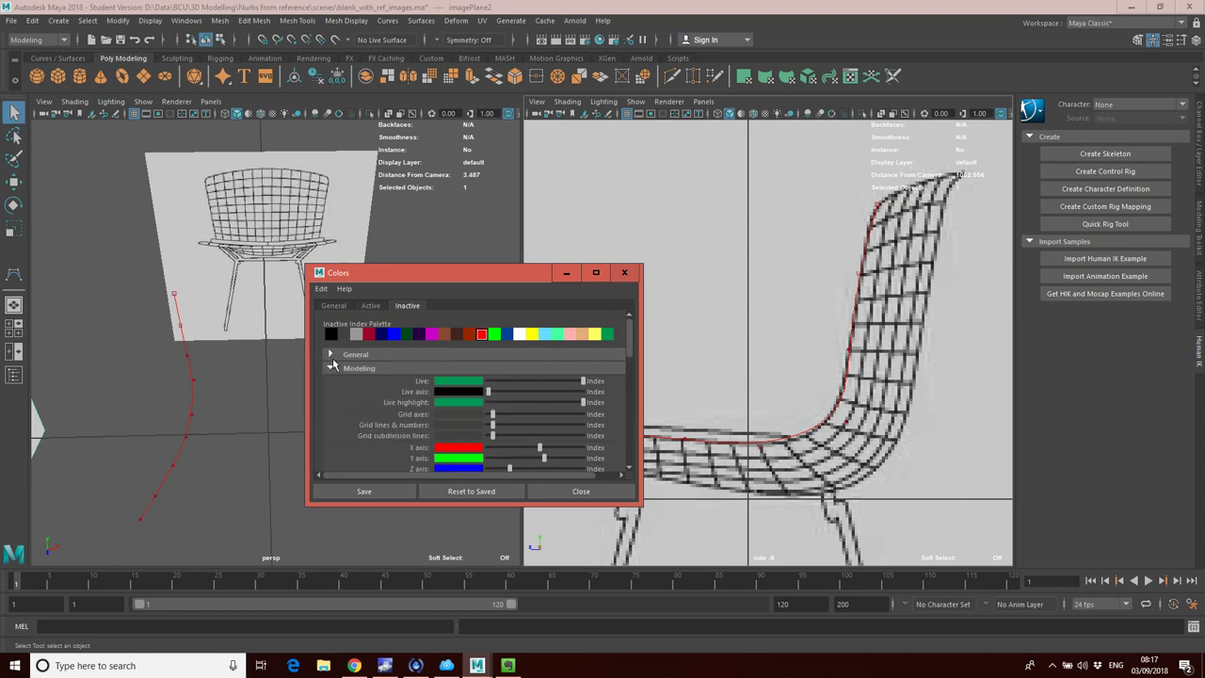
click(330, 368)
click(331, 383)
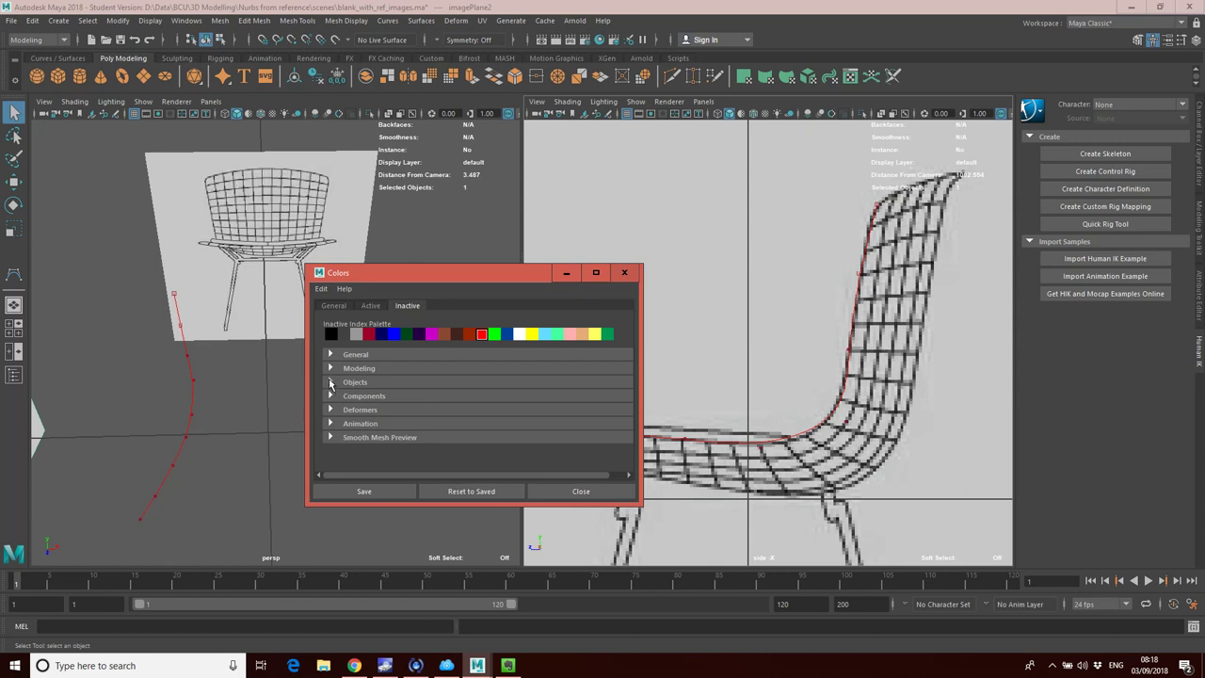
click(330, 382)
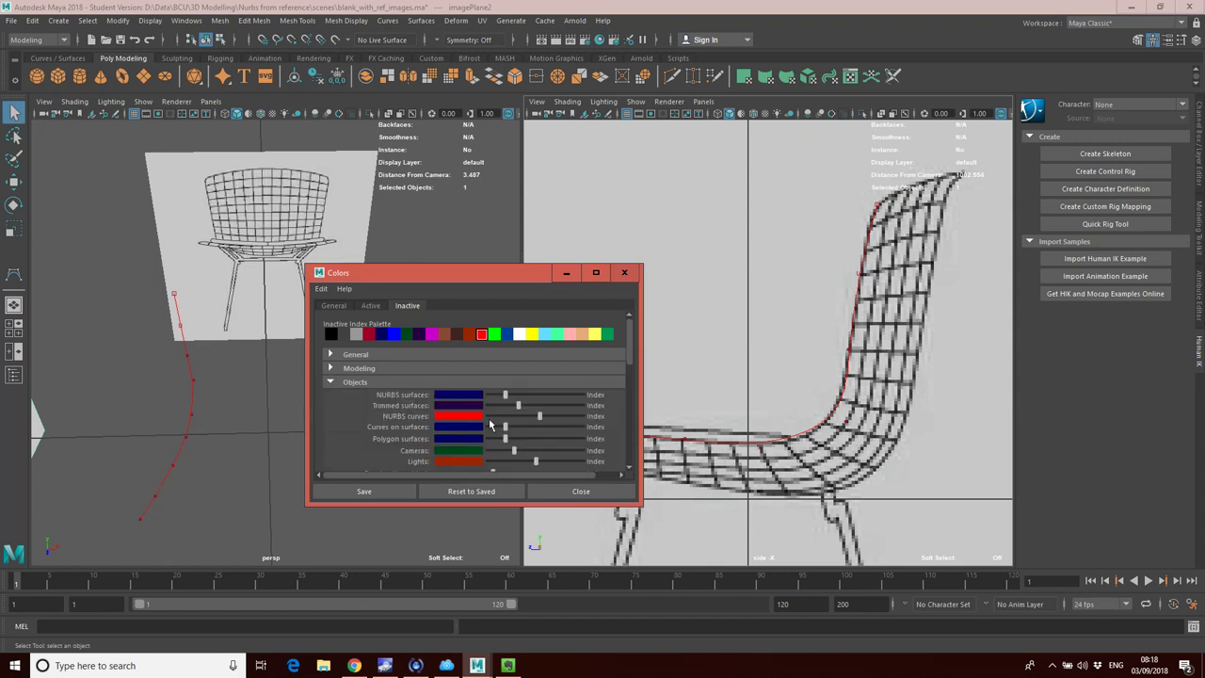
drag(540, 417, 515, 417)
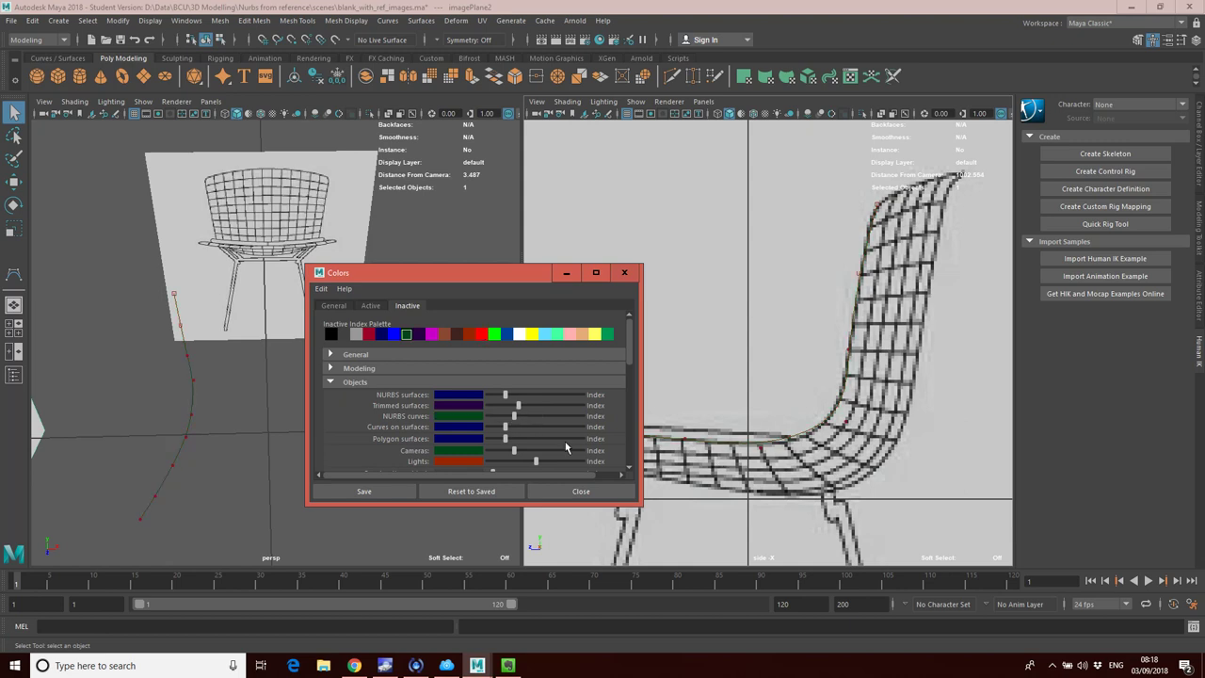
Change the inactive NURBS curves colour to bright red and close the Color Settings
drag(514, 417, 539, 417)
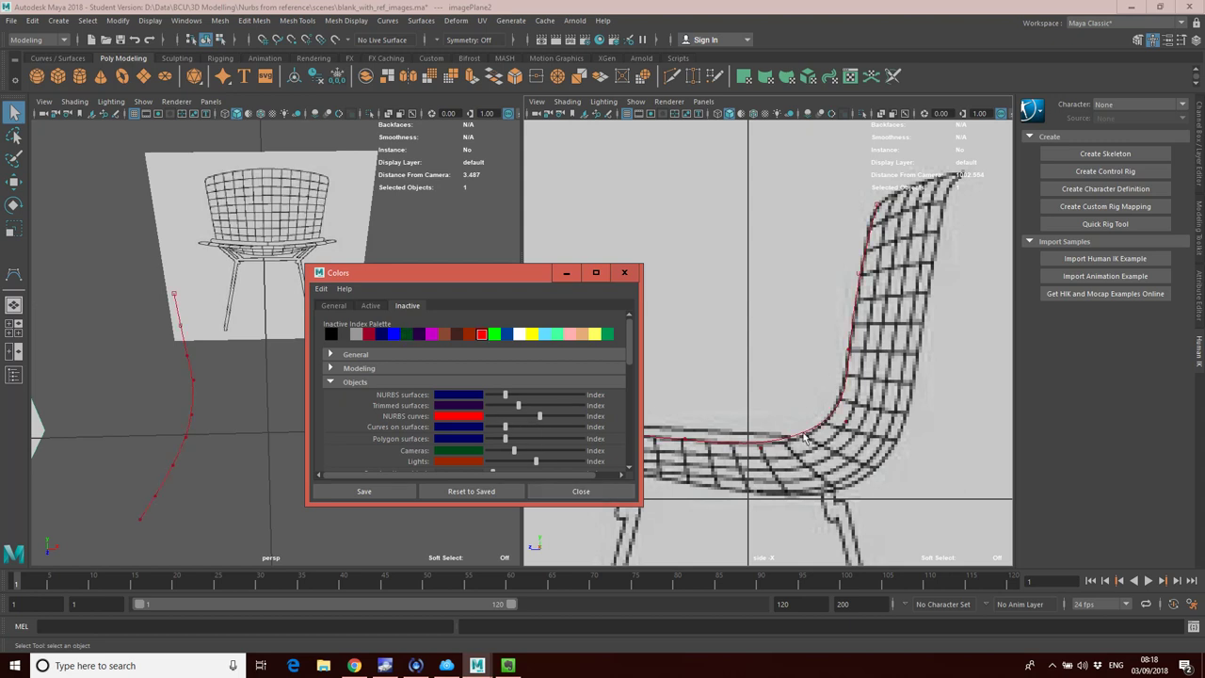
click(624, 272)
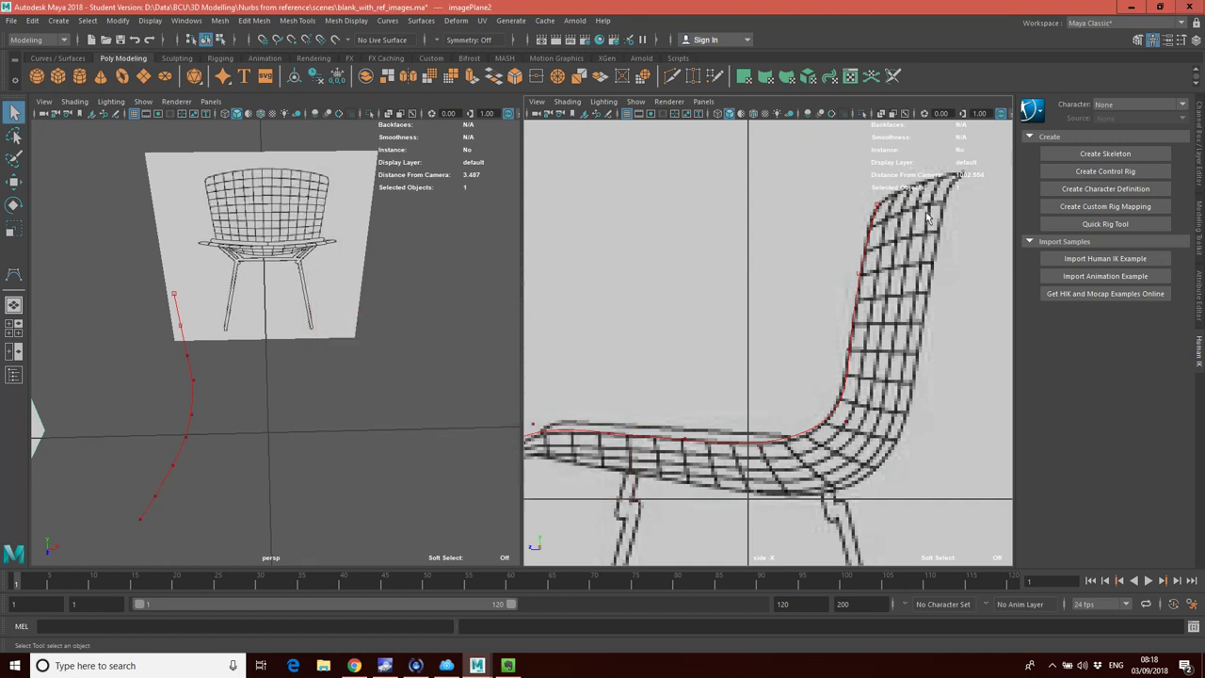
Start a CV curve in the side view at the backrest's top tip and place five points down its rear edge to beneath the seat's rear bend
click(79, 20)
mouse_move(59, 21)
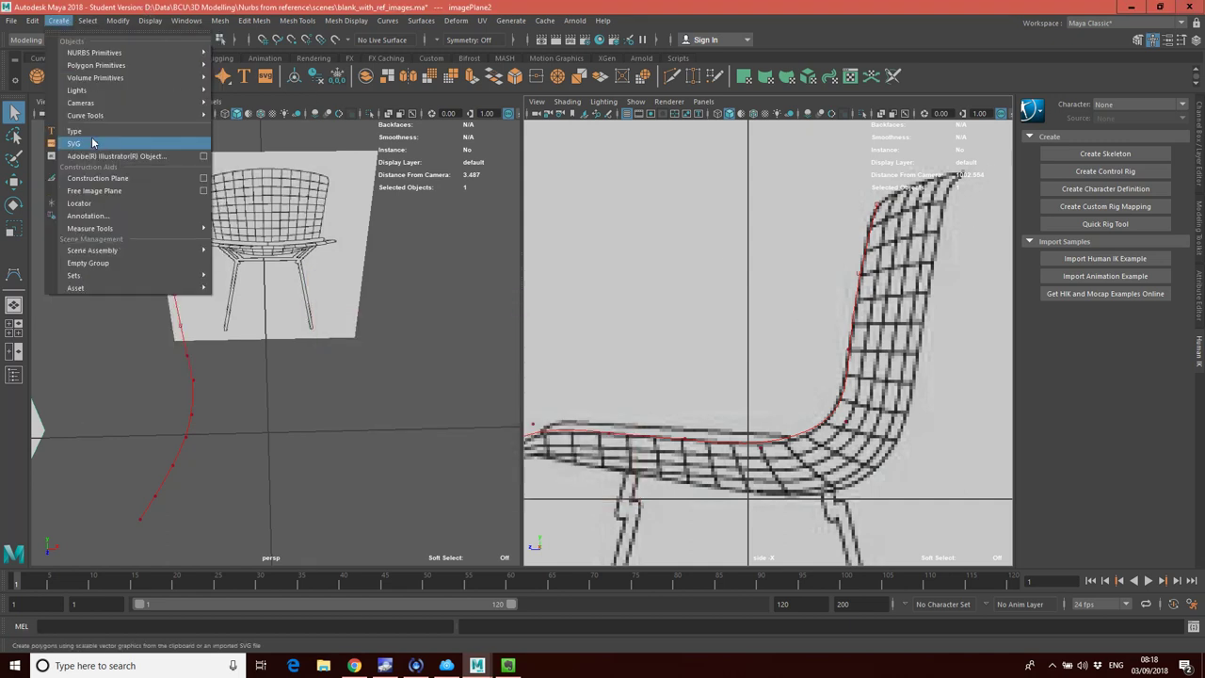
mouse_move(94, 116)
click(247, 126)
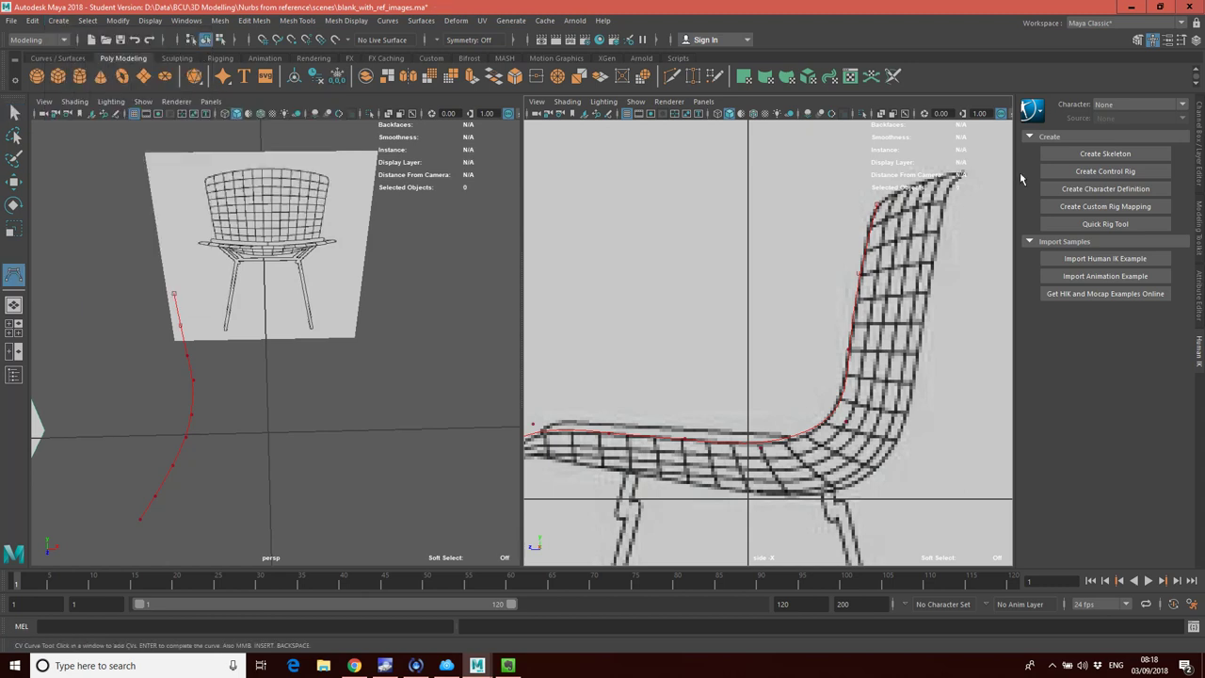
click(960, 176)
click(918, 354)
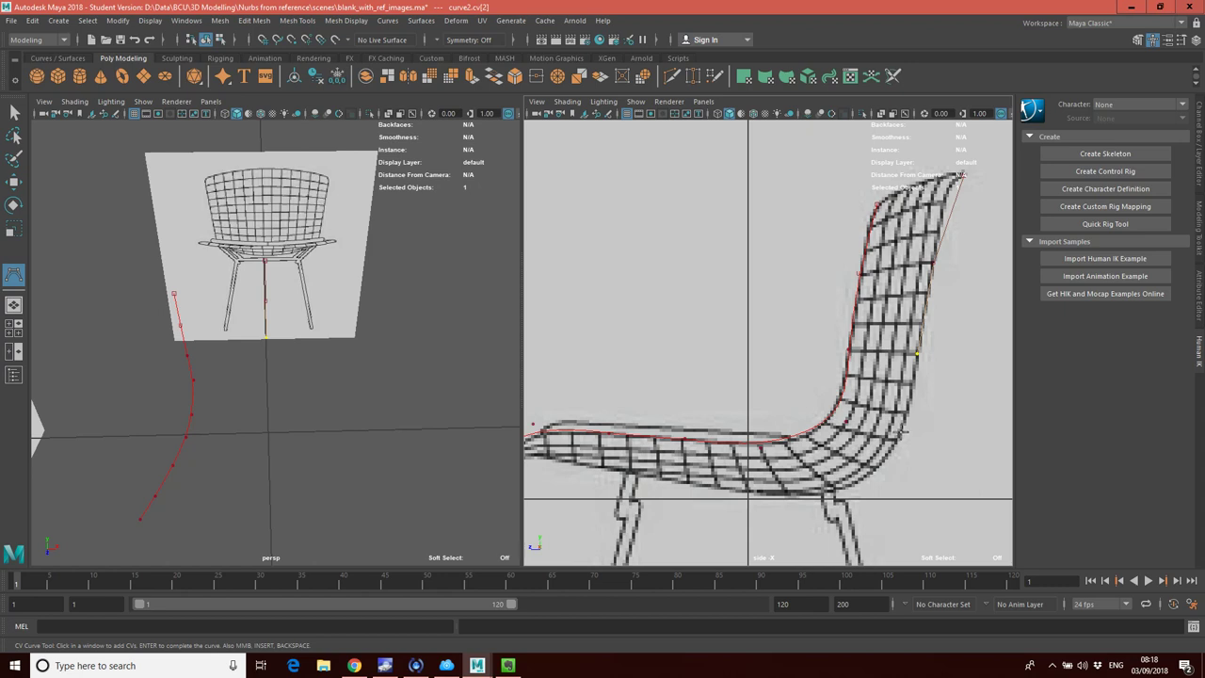
click(902, 431)
click(786, 493)
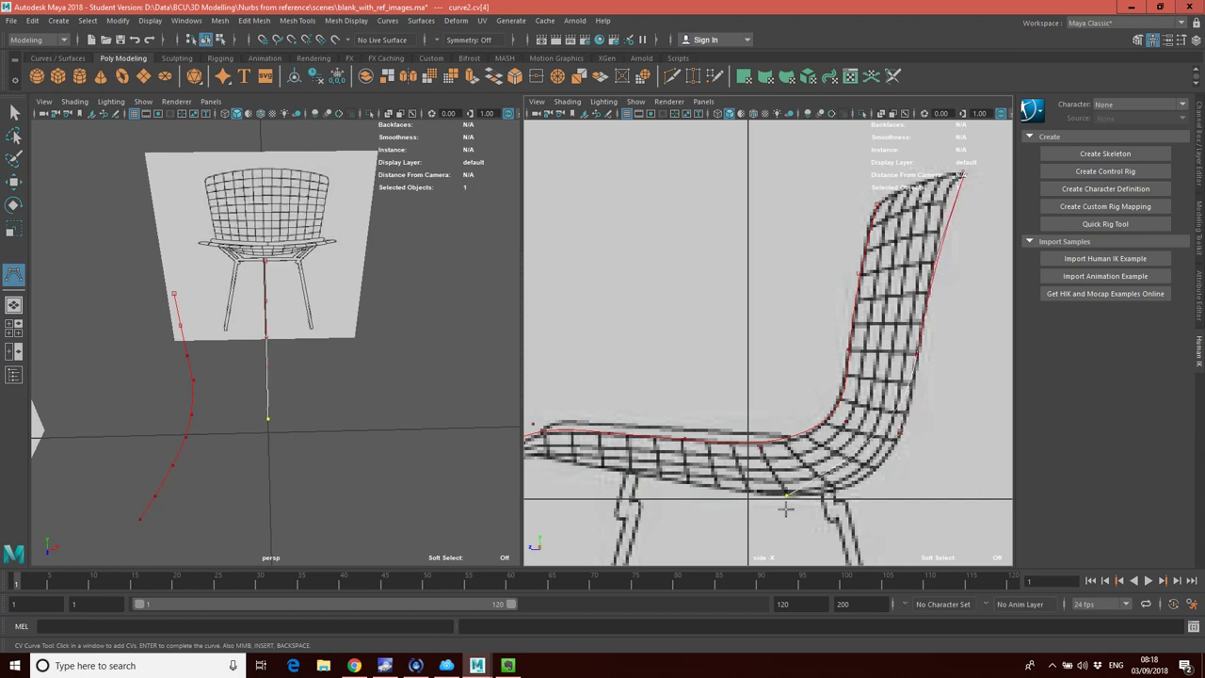
Continue the CV curve along the seat's underside with four more points, ending at the seat's front tip
click(688, 482)
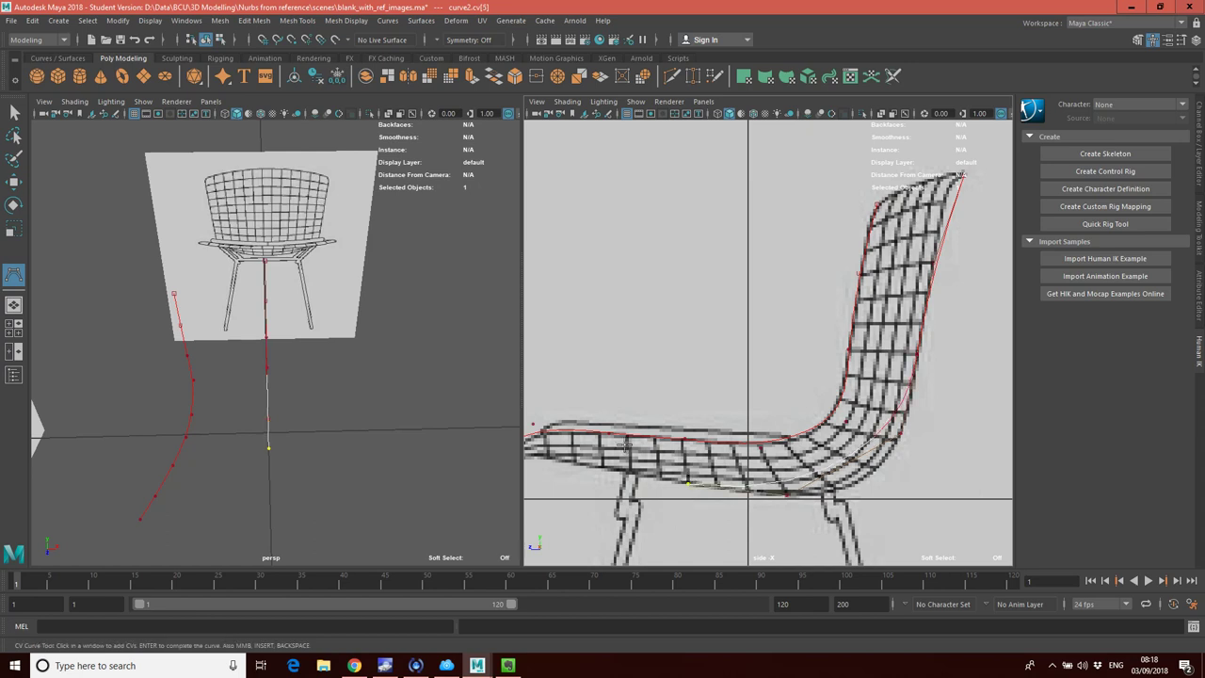
click(612, 468)
scroll(641, 417, up, 2)
alt+middle_drag(640, 417, 820, 370)
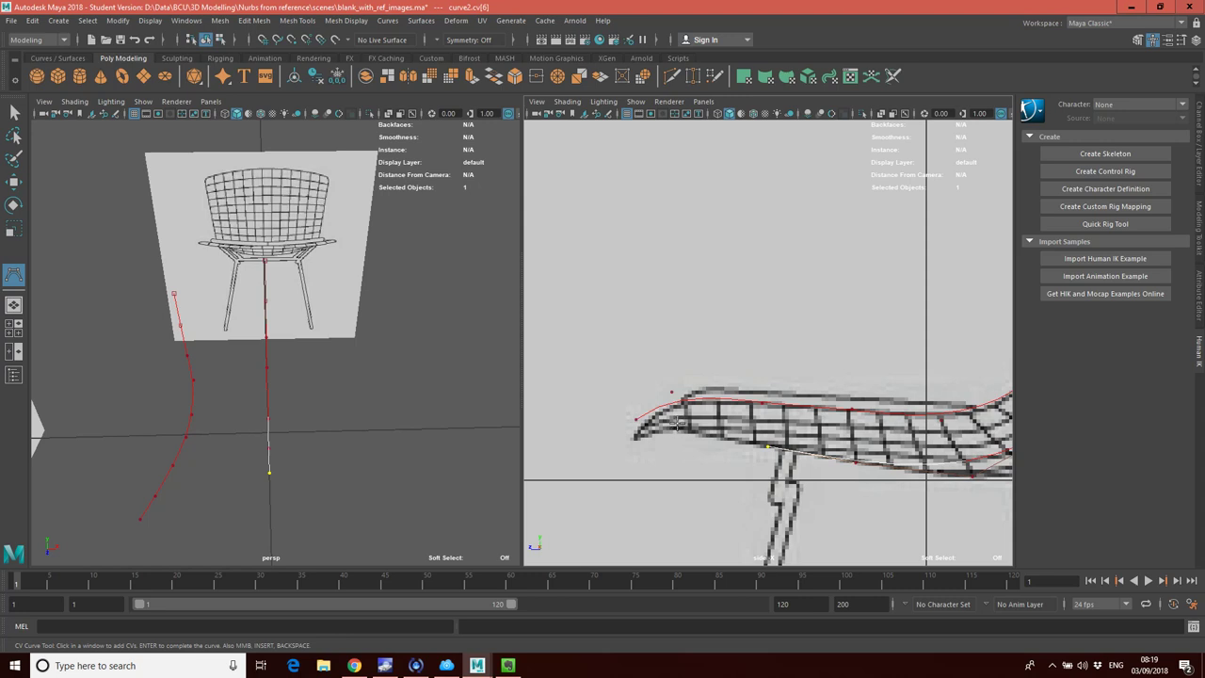
click(675, 427)
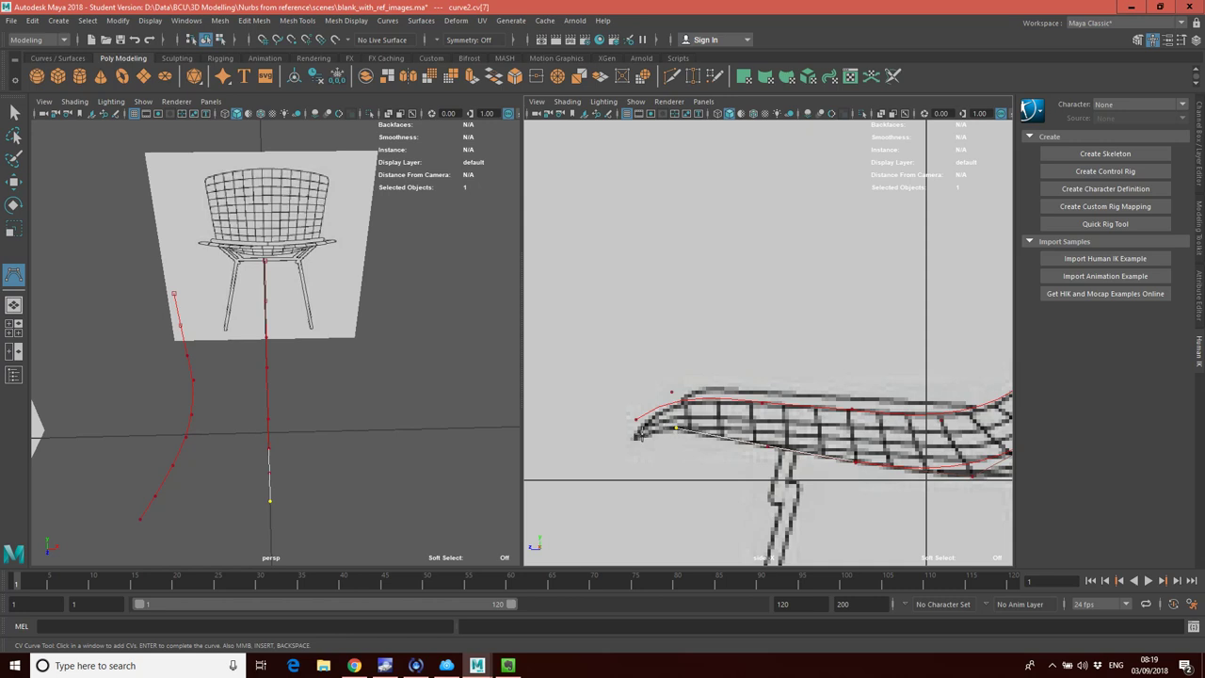
click(635, 435)
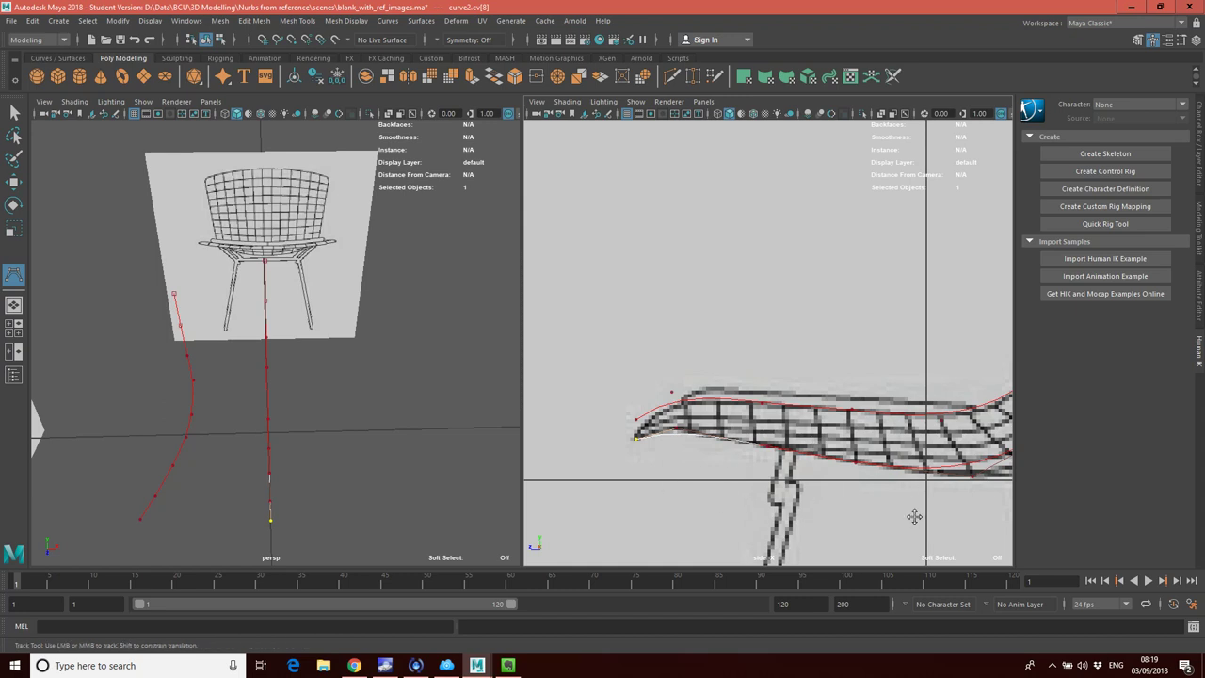
Show the attributes of the new CV curve, complete it and activate the Move tool
alt+middle_drag(907, 509, 816, 494)
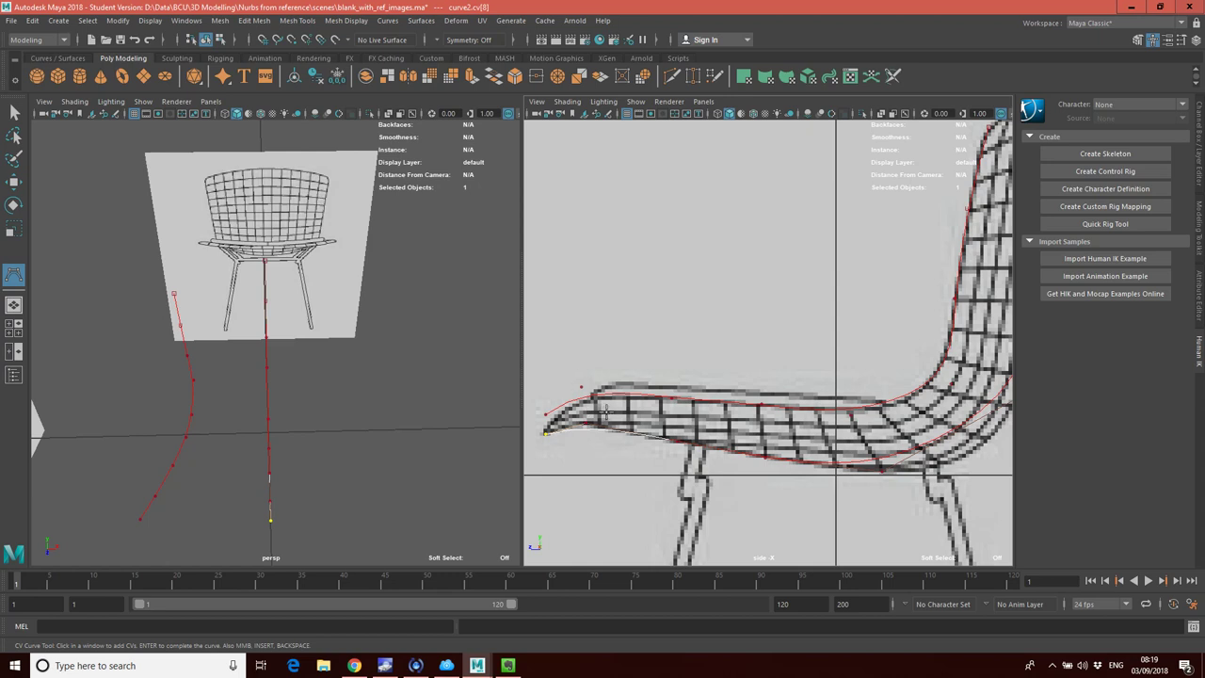
scroll(608, 409, down, 2)
scroll(898, 377, down, 5)
scroll(892, 414, up, 3)
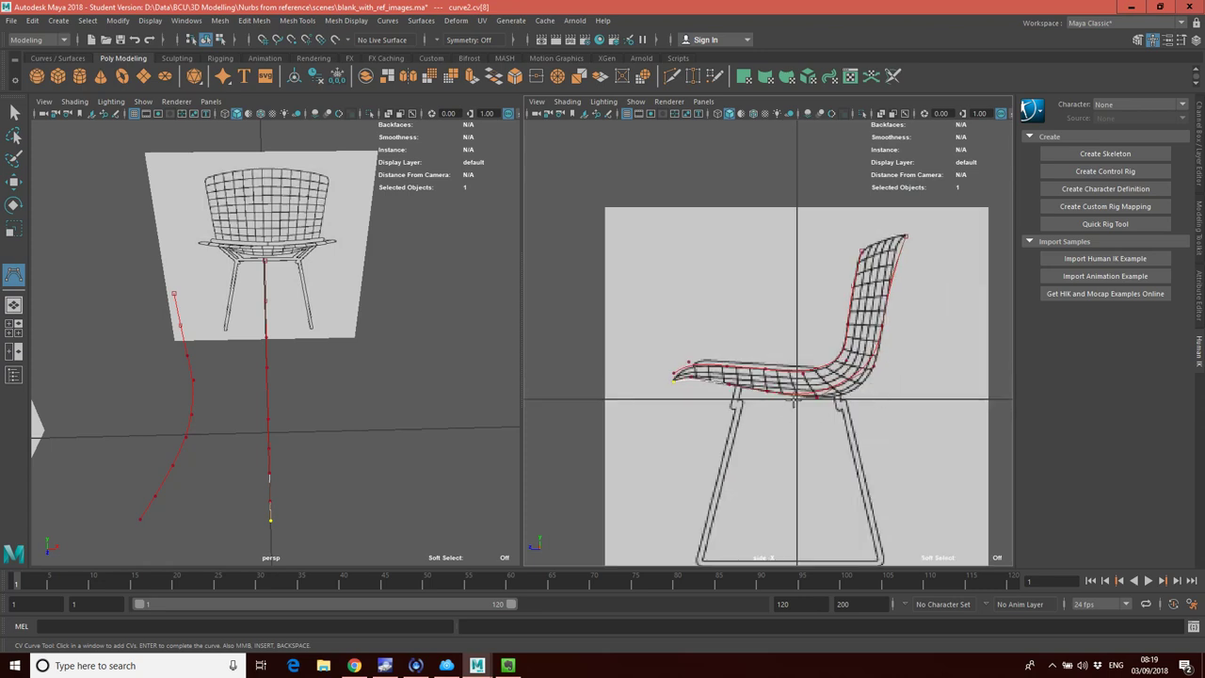
scroll(833, 391, up, 2)
key(ctrl+a)
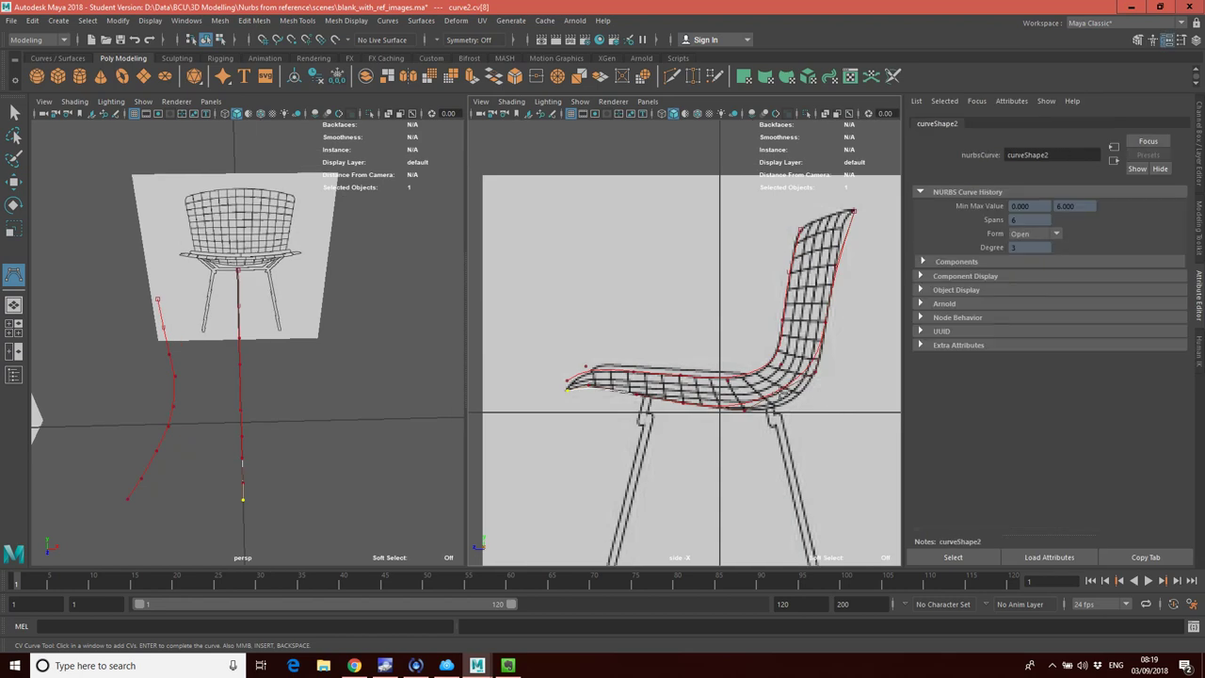
right_drag(776, 348, 705, 339)
scroll(705, 339, up, 2)
scroll(740, 402, up, 1)
scroll(730, 396, down, 5)
scroll(720, 391, up, 5)
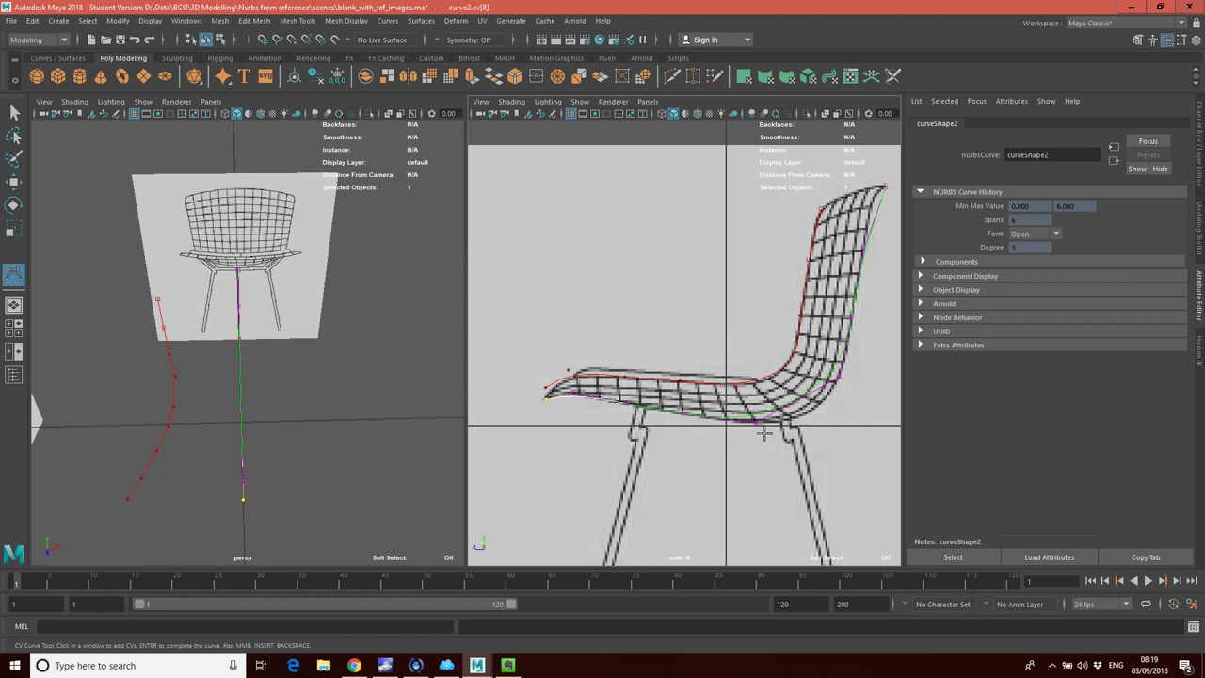
right_drag(766, 417, 807, 345)
right_drag(777, 412, 698, 346)
click(14, 181)
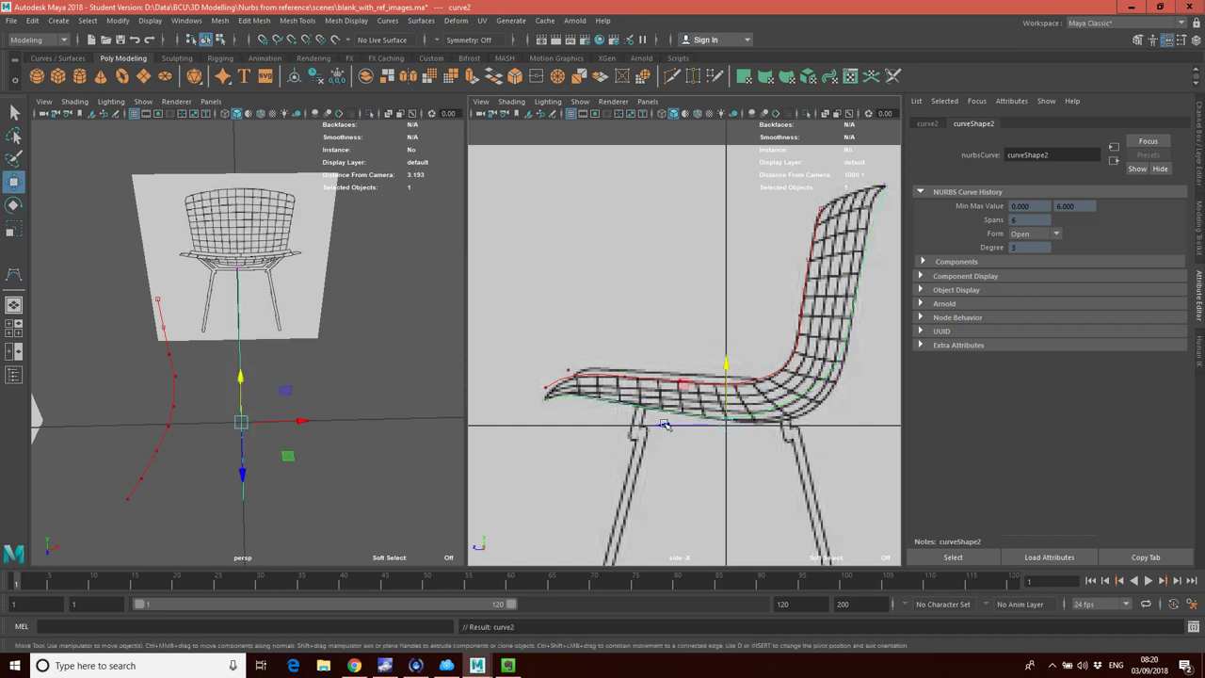
Lower the control vertex beneath the seat's rear slightly and the one at the rear bend further, fitting the curve to the outer bend
right_drag(726, 341, 673, 341)
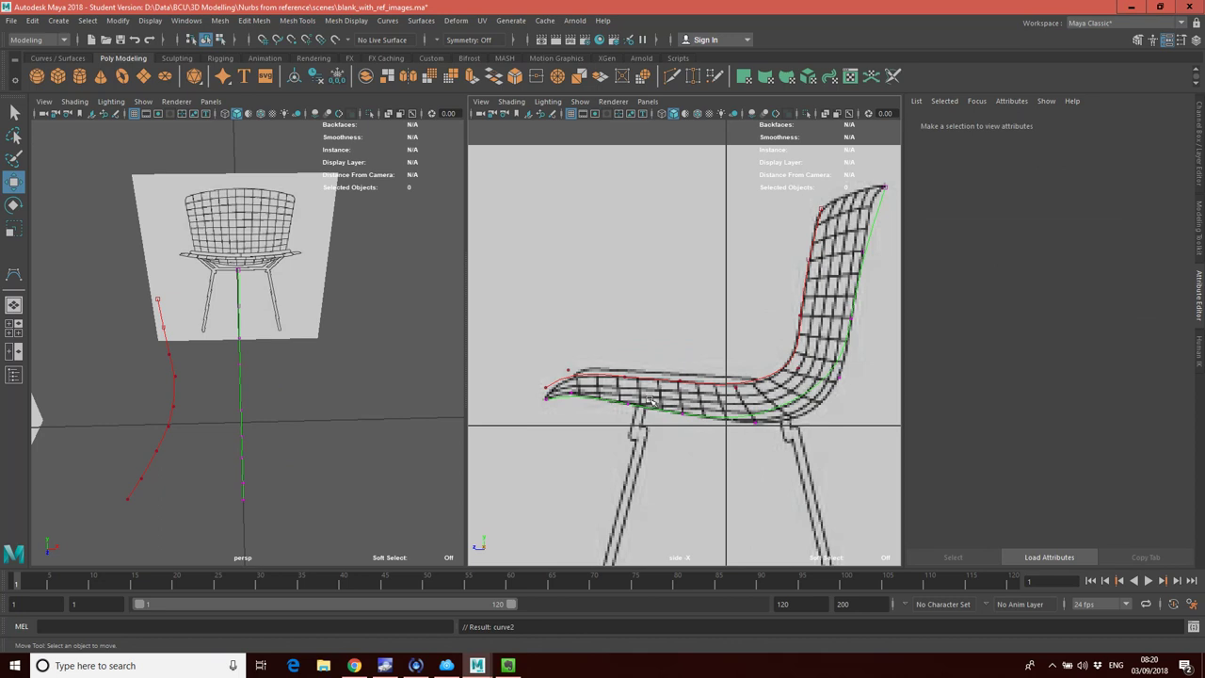
click(755, 424)
drag(759, 367, 760, 370)
click(836, 376)
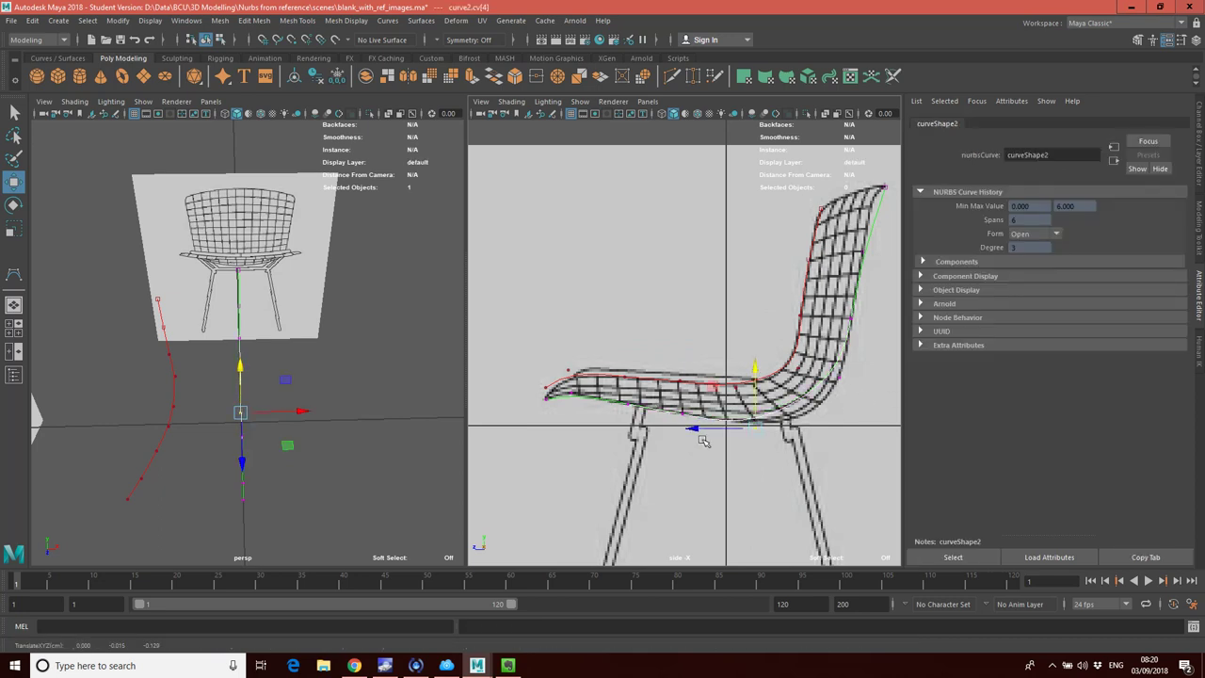
drag(837, 321, 846, 355)
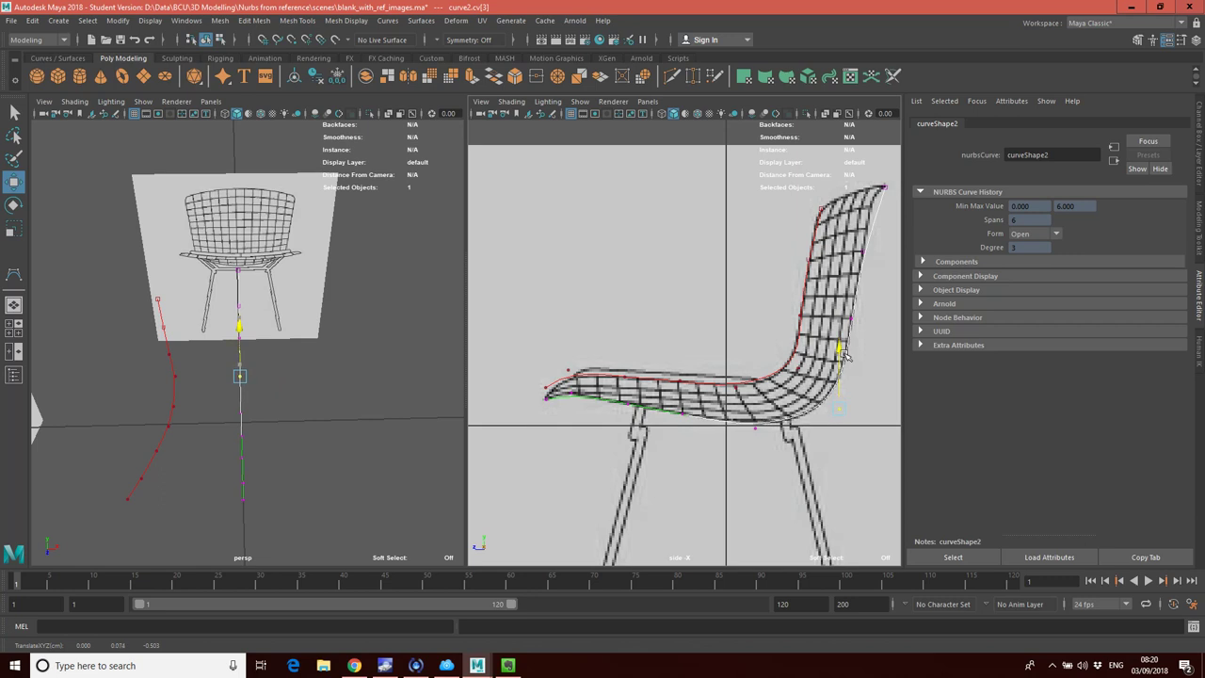
Raise the control vertex behind the seat's front tip slightly and nudge the one below the backrest's top upward and slightly forward
click(571, 393)
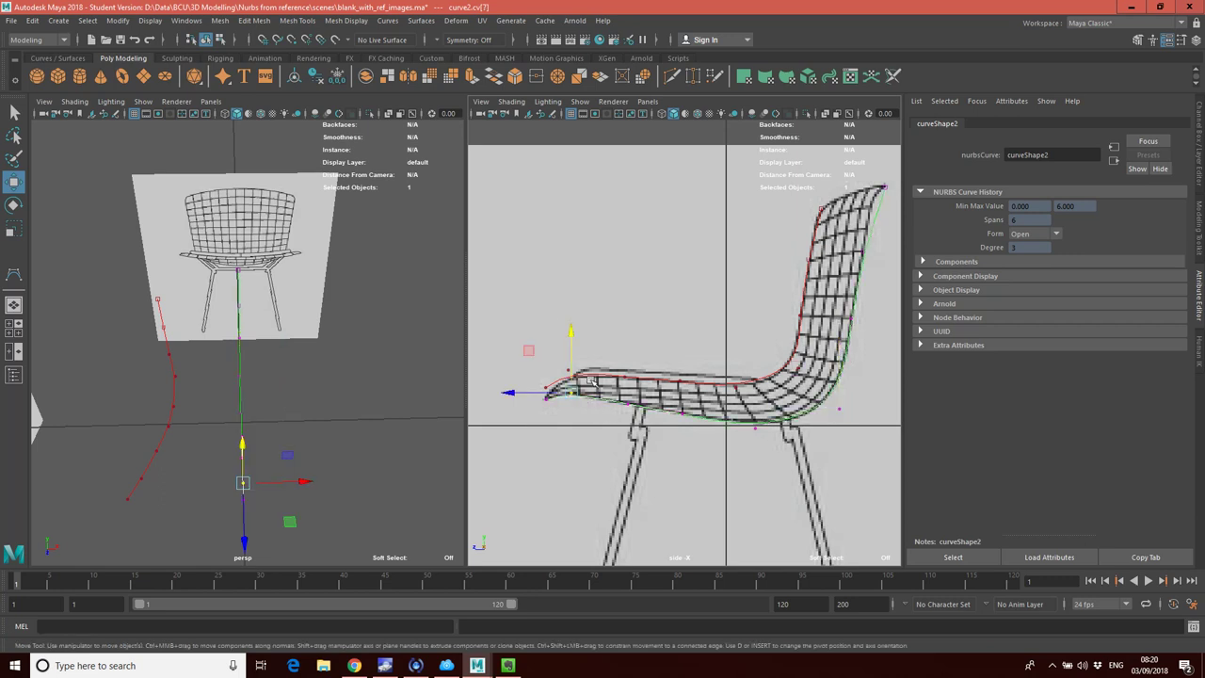
drag(564, 341, 567, 326)
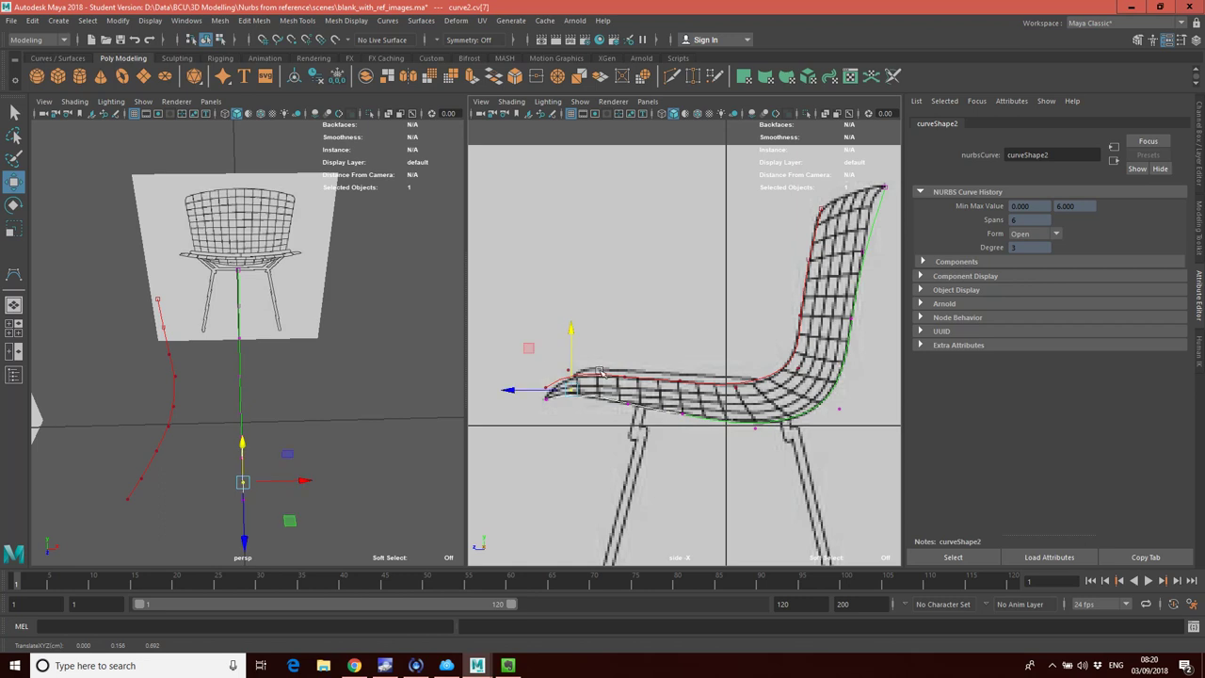
click(864, 250)
drag(798, 252, 795, 251)
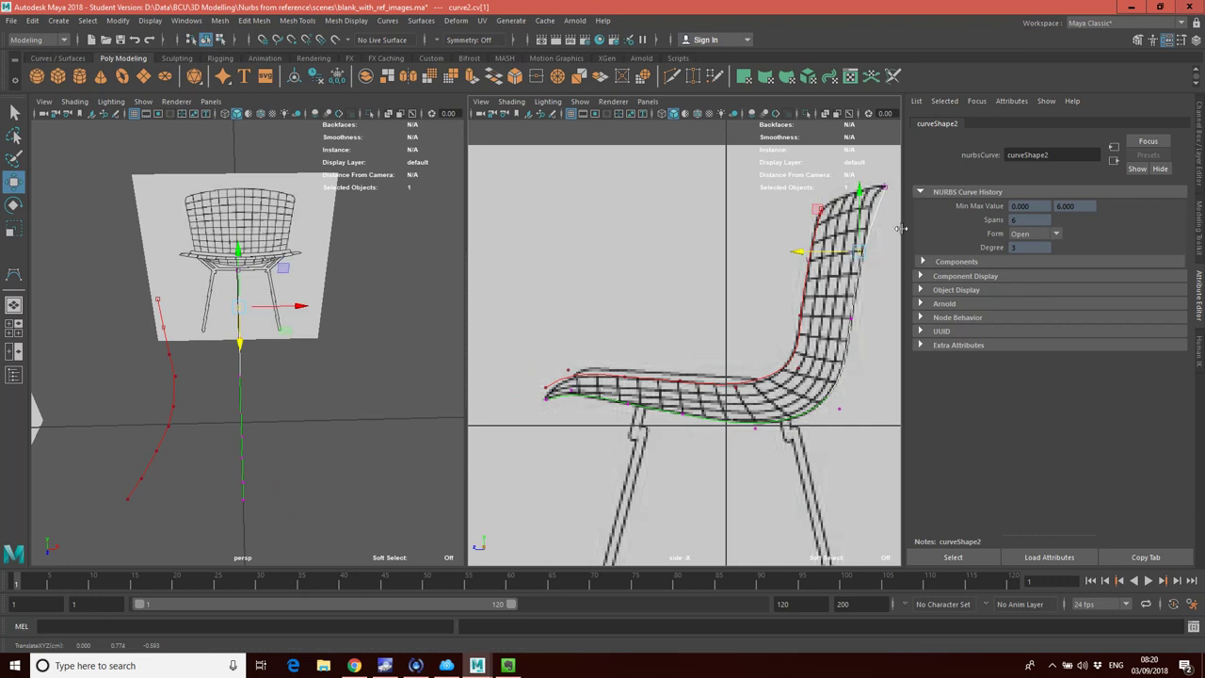
drag(860, 218, 862, 179)
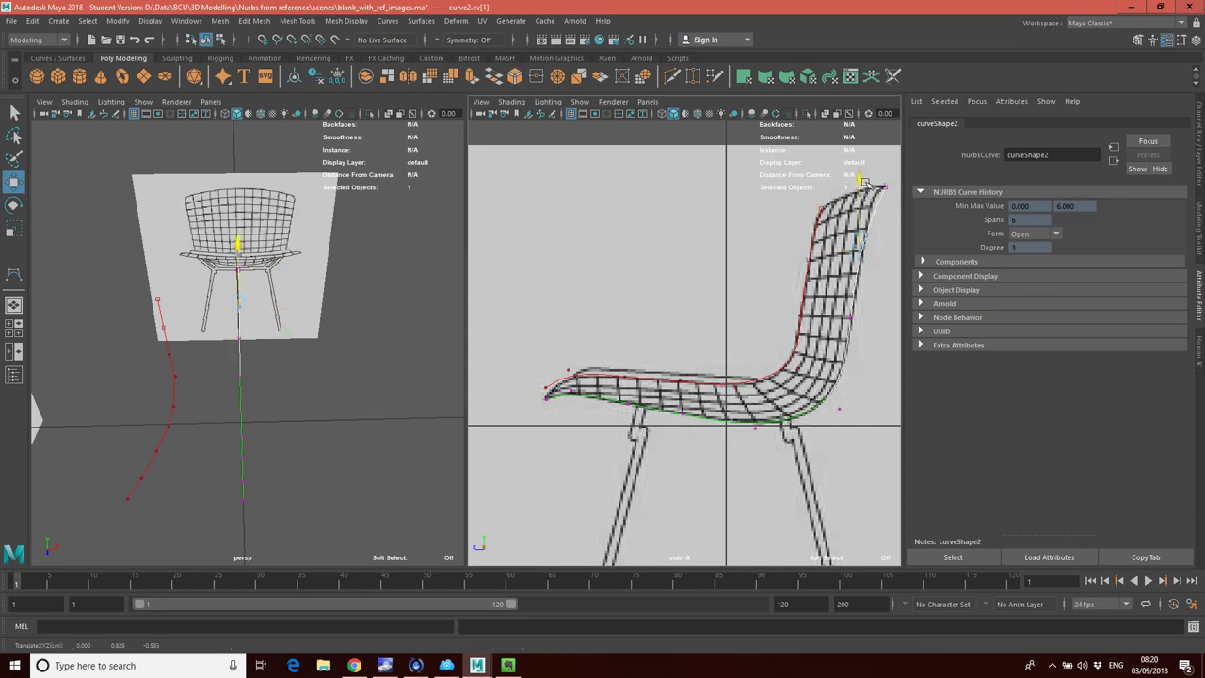
drag(798, 242, 797, 242)
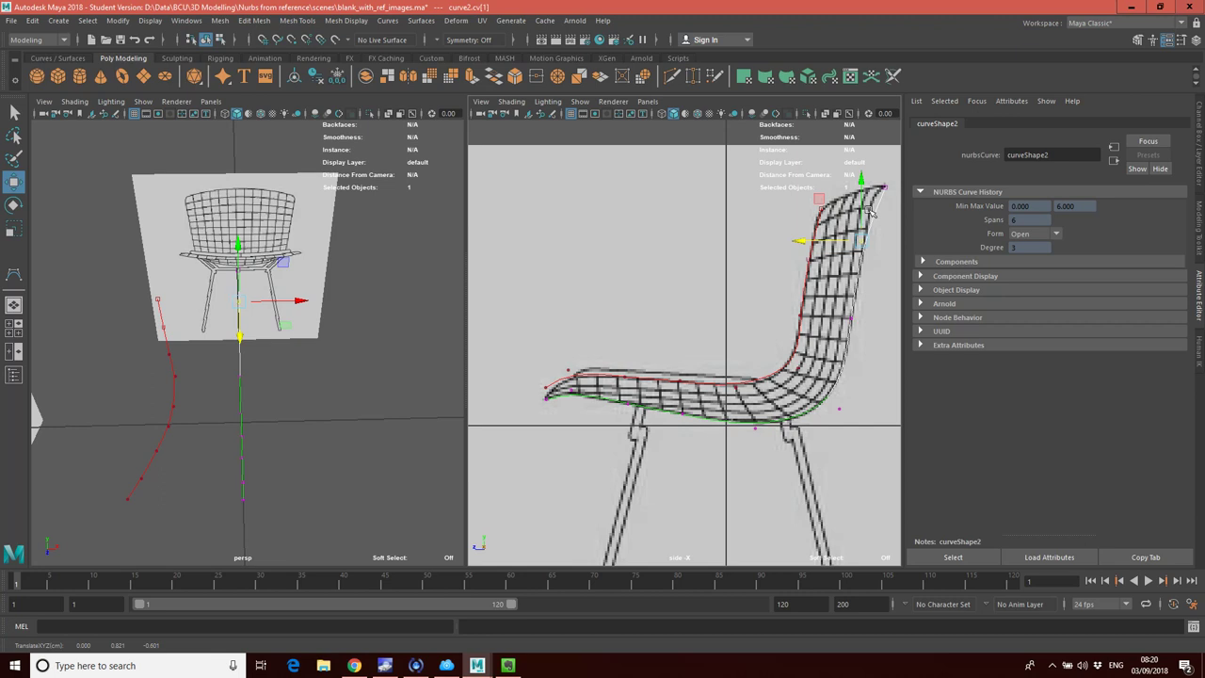
Select the side reference image plane and slide it along X onto the chair's centre in the front view
click(882, 286)
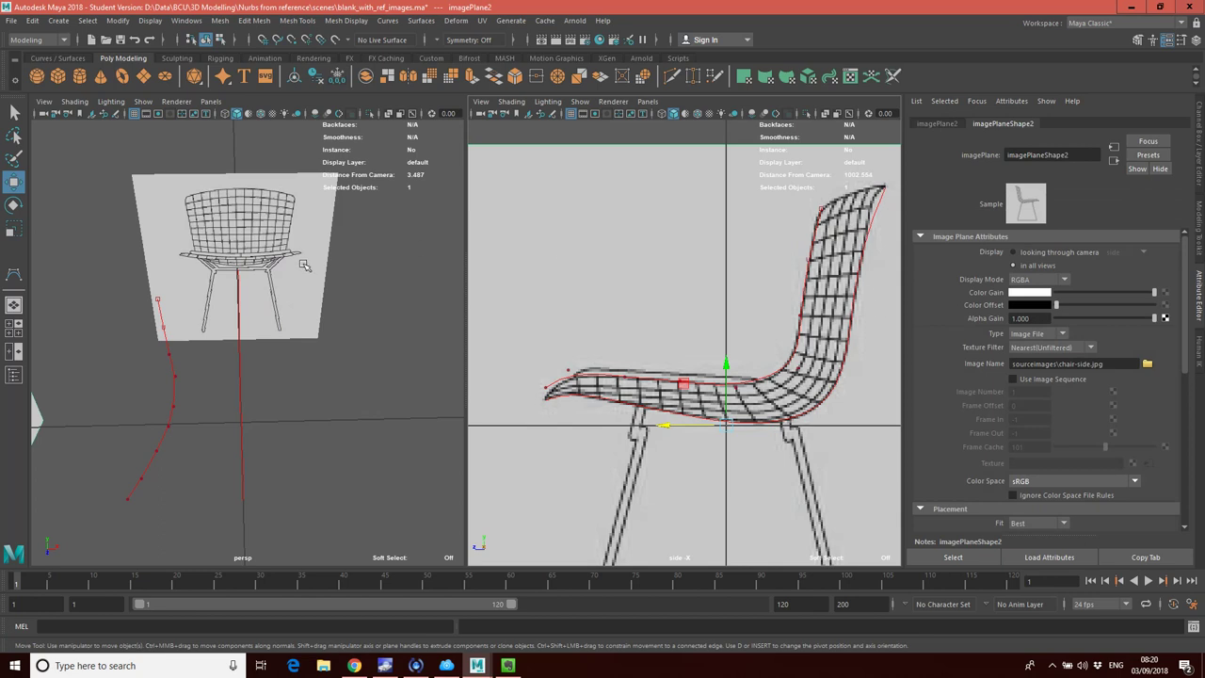
click(210, 101)
mouse_move(268, 114)
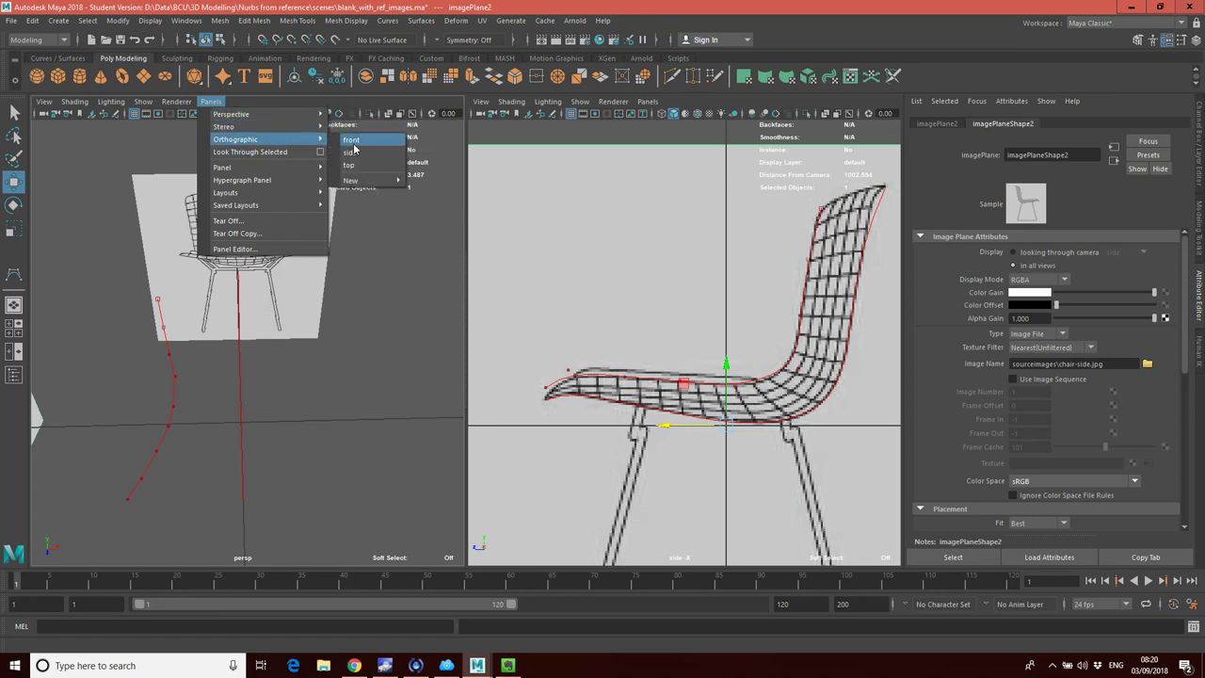
click(356, 145)
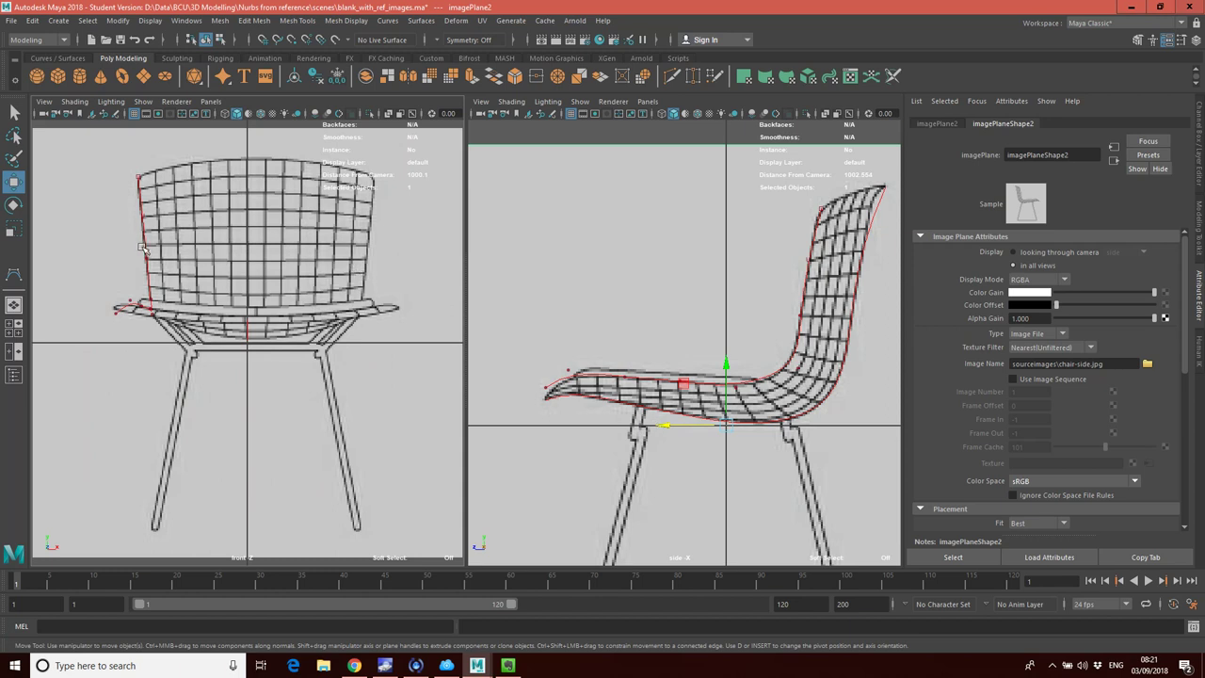
scroll(356, 379, down, 8)
scroll(356, 379, up, 5)
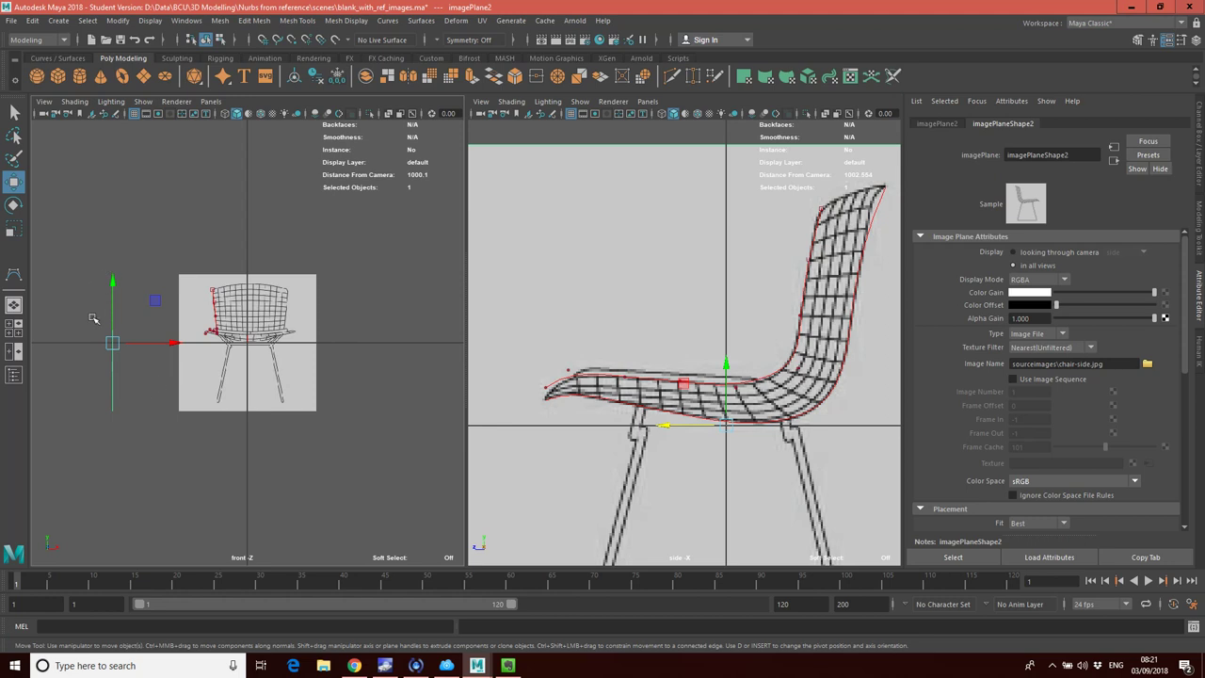
drag(179, 345, 310, 356)
scroll(299, 341, up, 5)
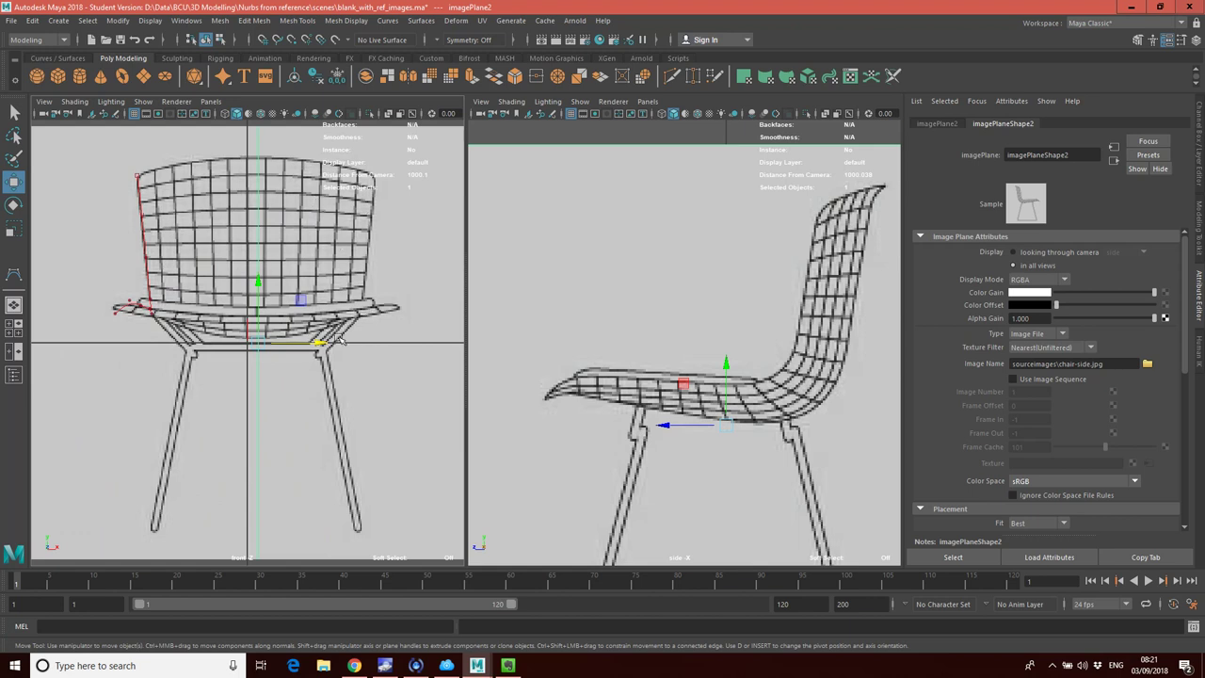
drag(320, 345, 321, 345)
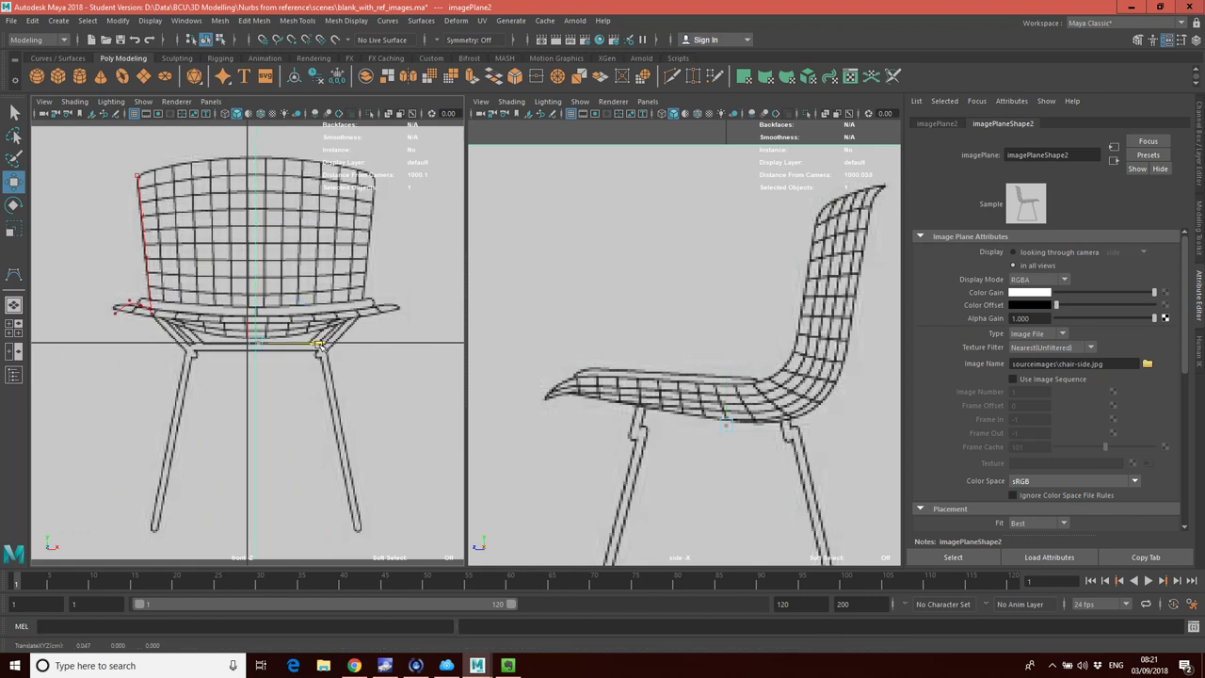
key(w)
click(253, 274)
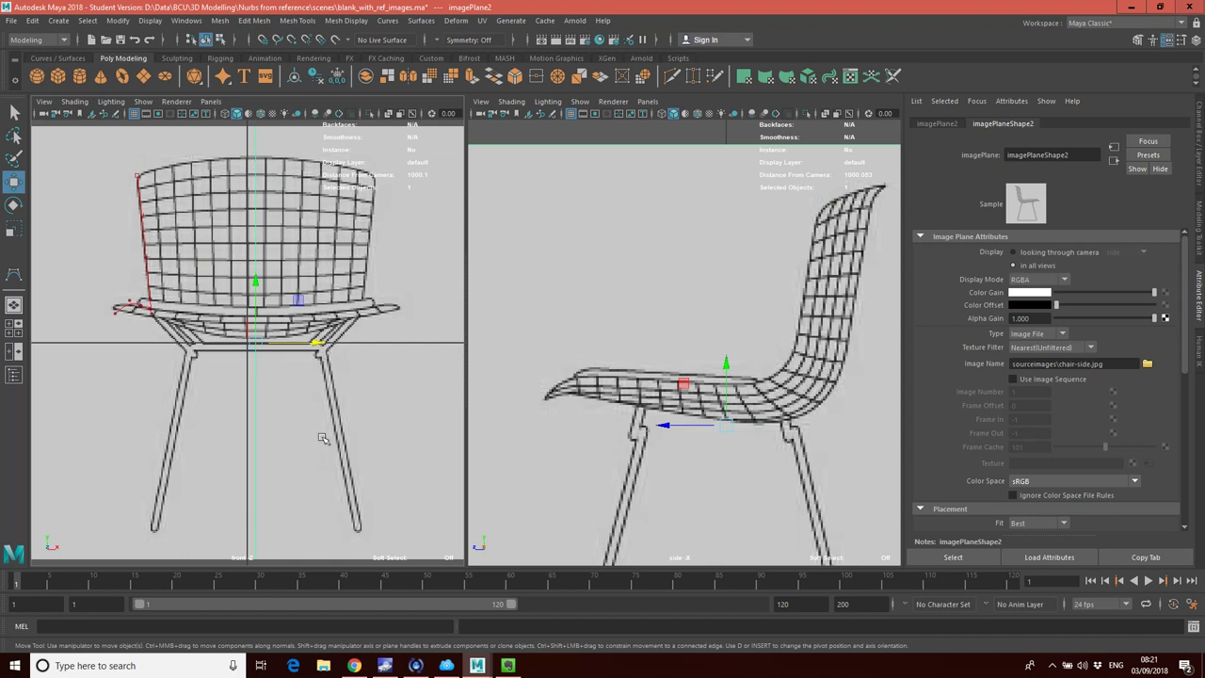
Return to the perspective view and move the side image plane along X well clear of the curves
key(space)
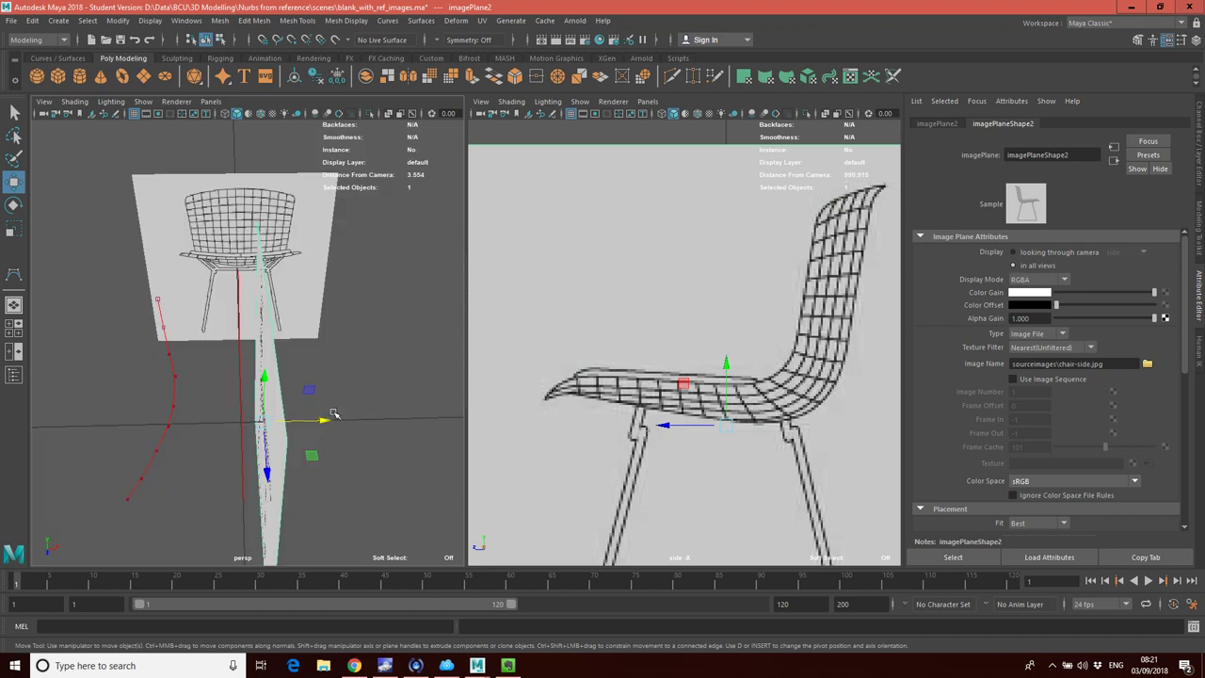
drag(329, 421, 80, 403)
scroll(113, 421, down, 2)
Select the new lower profile curve and switch the perspective view to the front camera
right_drag(697, 417, 702, 399)
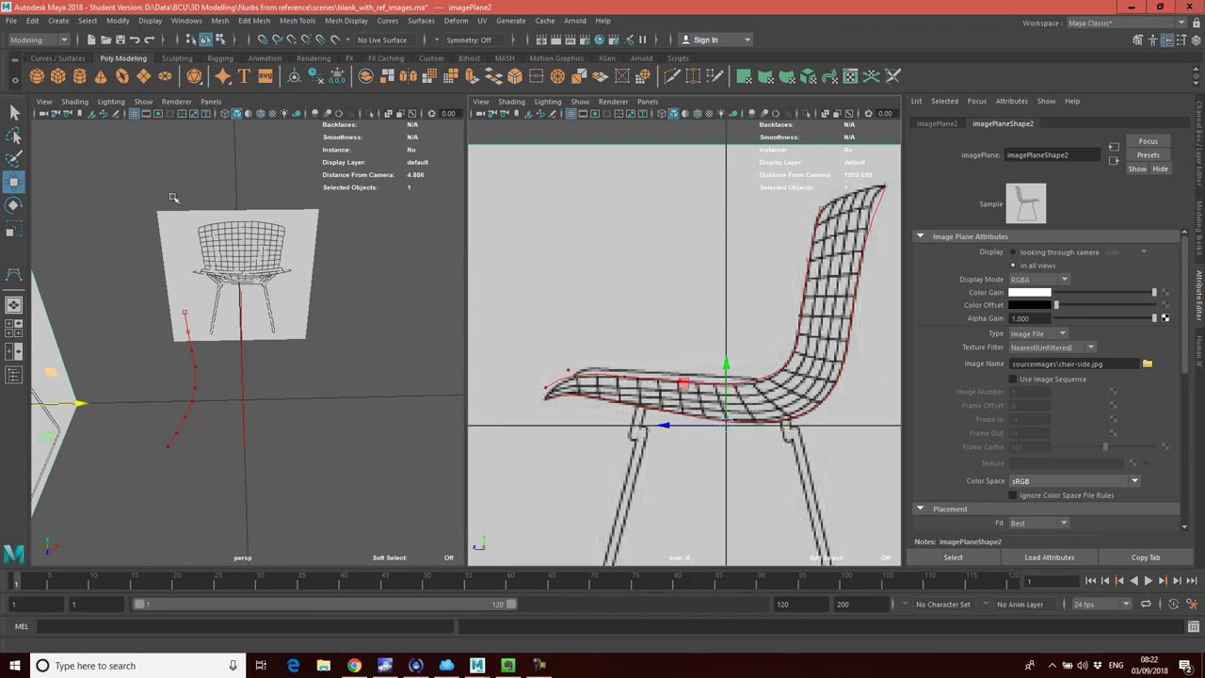
click(716, 419)
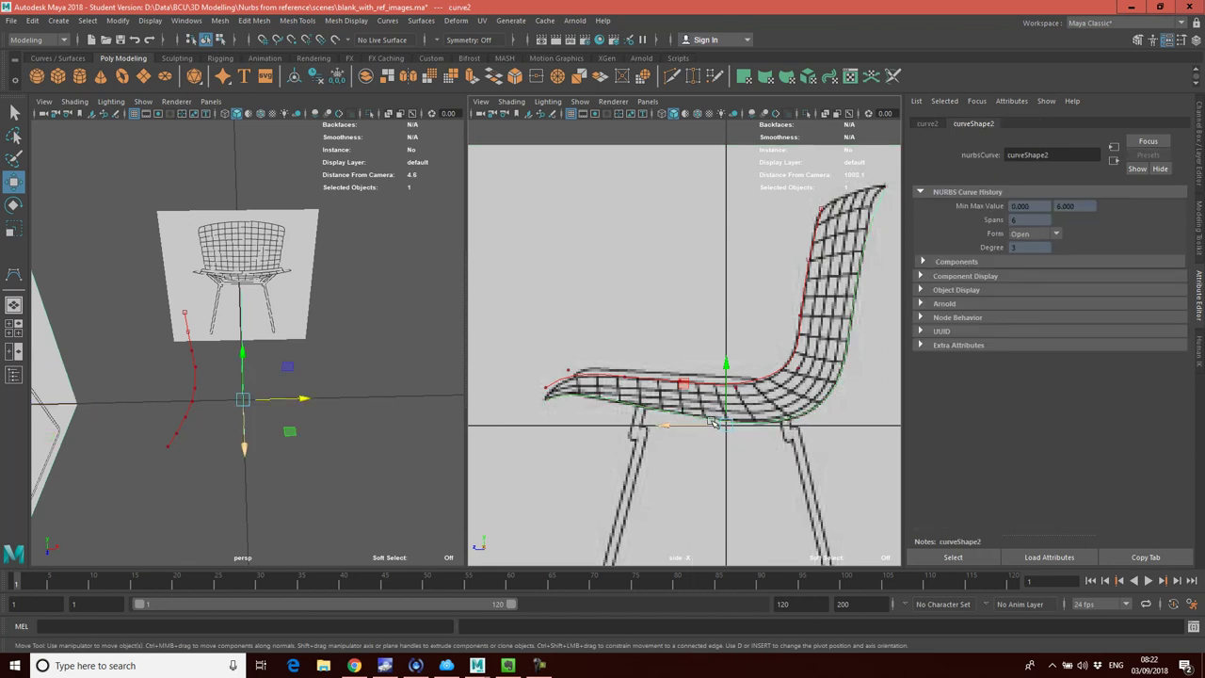
click(213, 104)
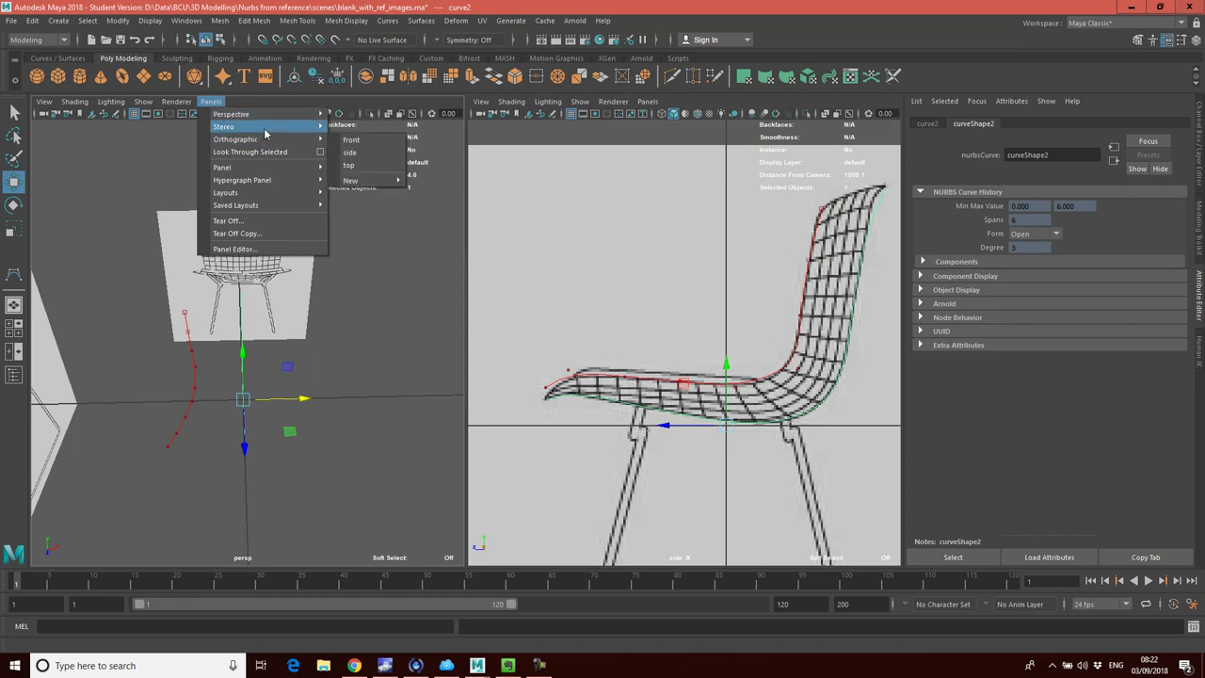
click(352, 139)
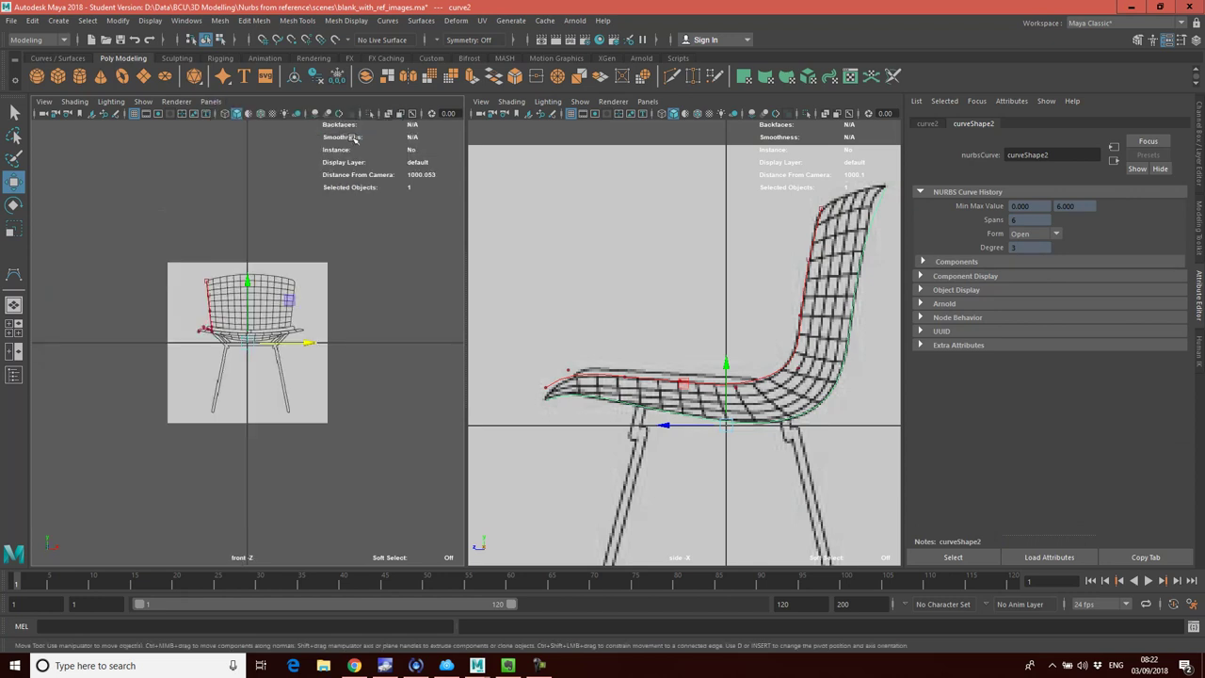
Slide the centre profile curve about 0.053 cm along X onto the chair's centre line in the front view
scroll(301, 293, up, 5)
scroll(301, 299, down, 6)
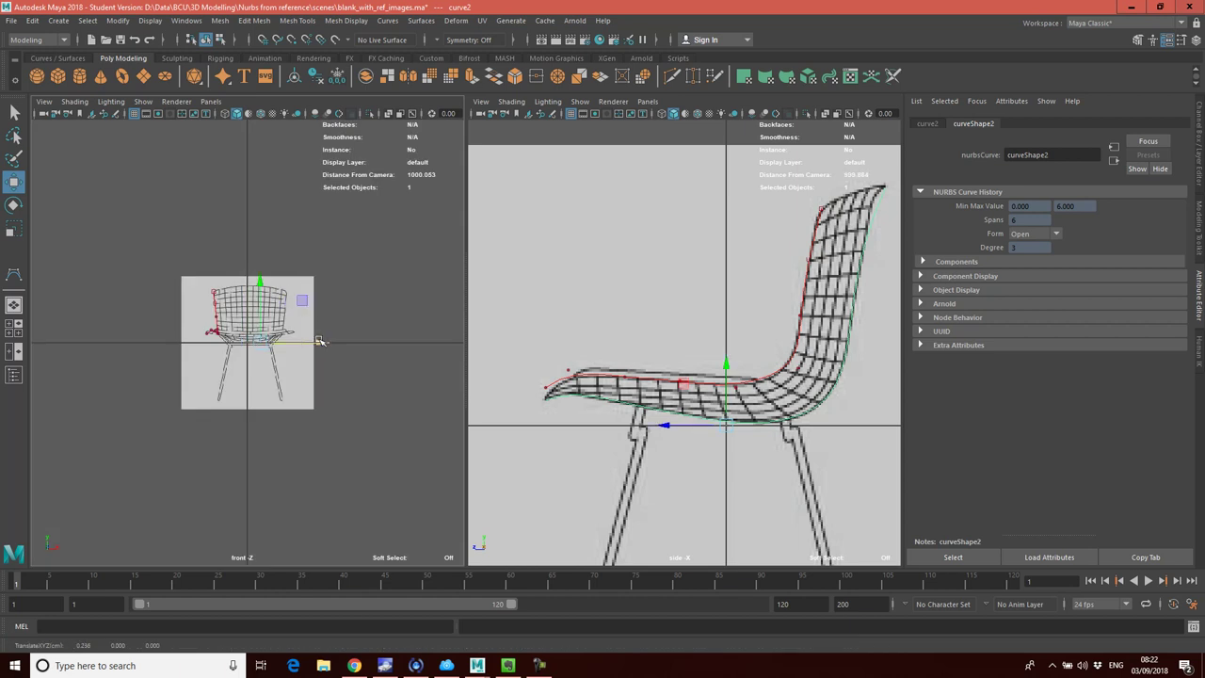
scroll(293, 322, up, 3)
scroll(294, 322, up, 2)
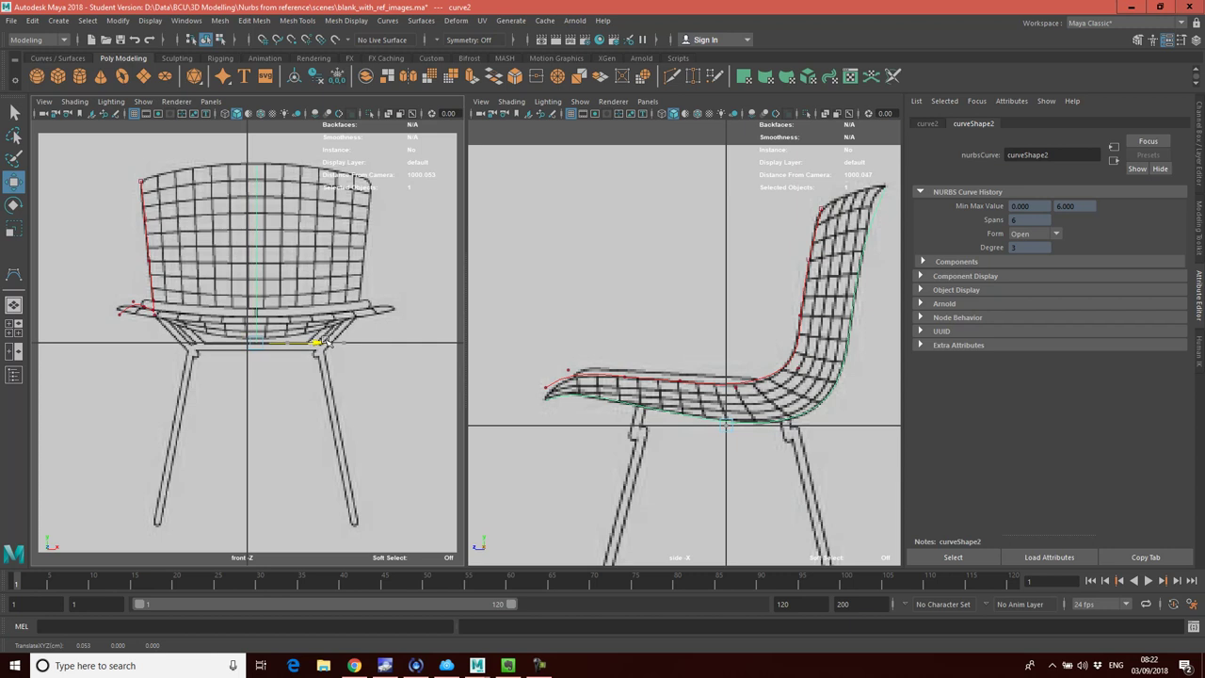
click(296, 301)
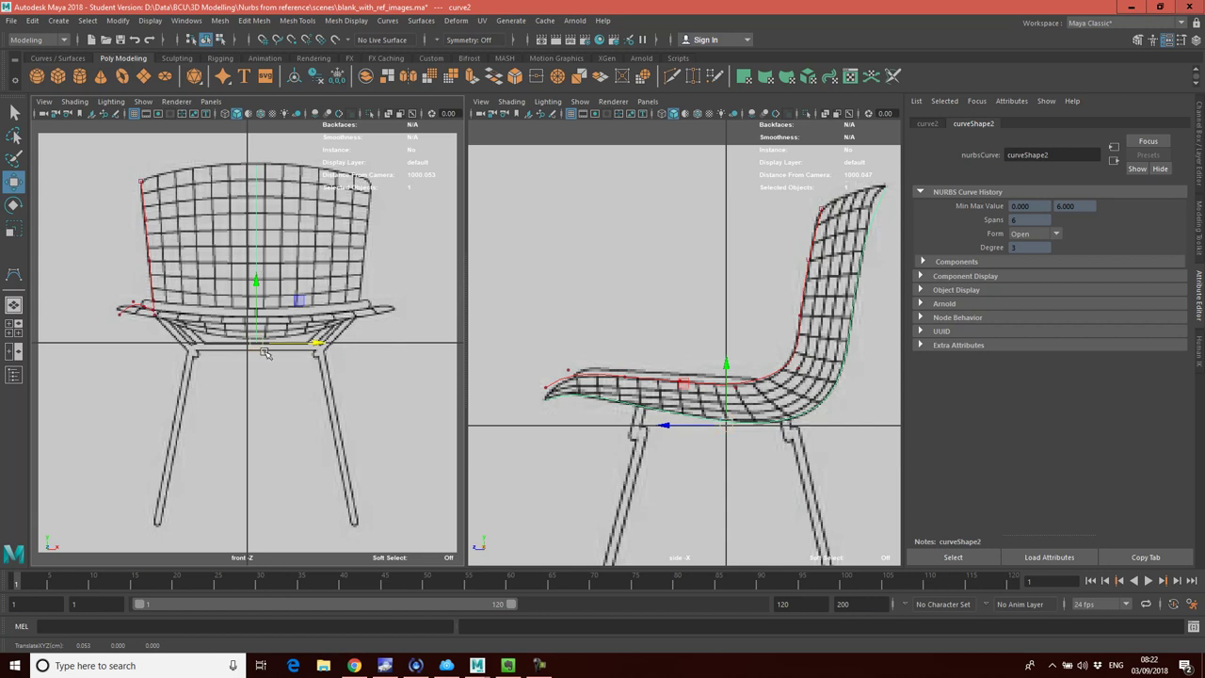
Switch the front view back to the persp camera, clear the selection and maximize that view
click(210, 100)
mouse_move(282, 114)
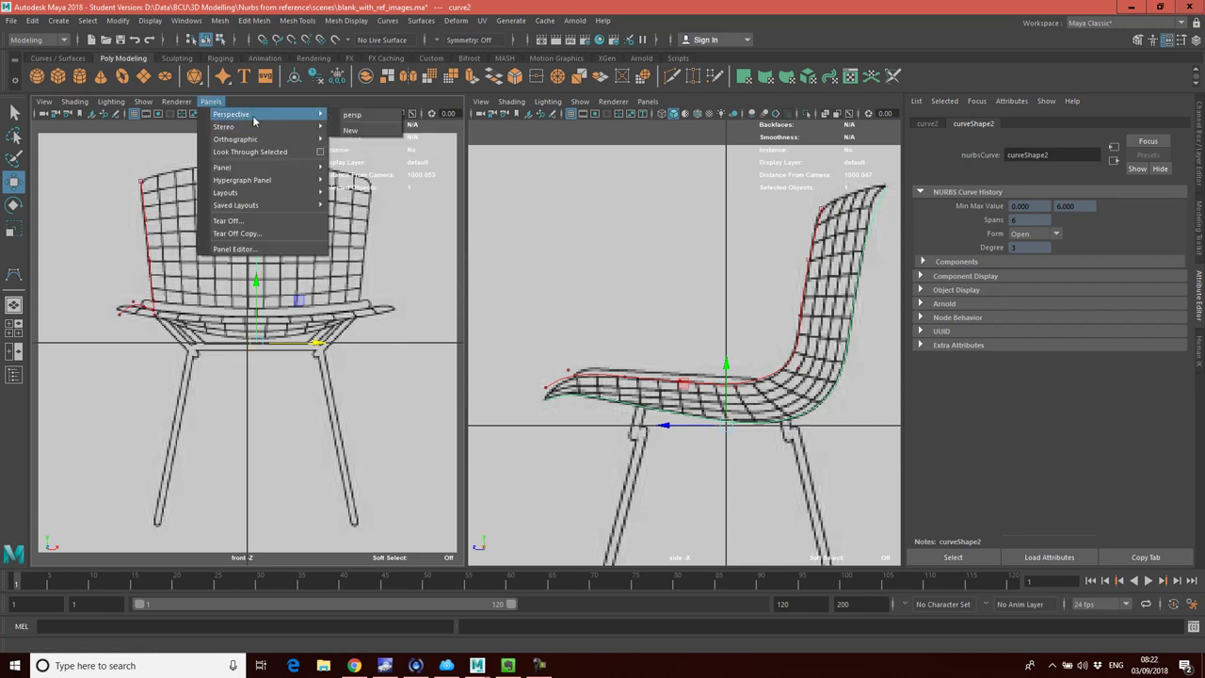
click(357, 114)
scroll(344, 355, up, 2)
scroll(351, 366, down, 2)
alt+drag(351, 366, 291, 390)
click(324, 377)
key(space)
alt+drag(393, 419, 443, 430)
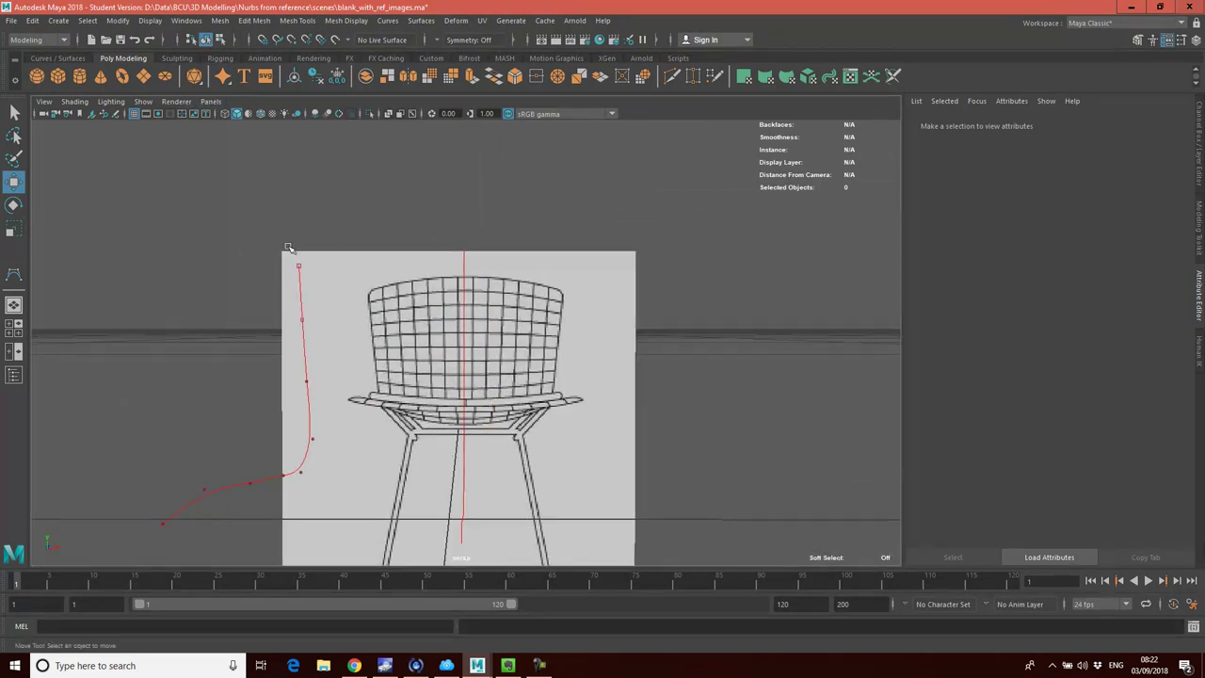
scroll(317, 328, down, 2)
alt+drag(400, 447, 407, 478)
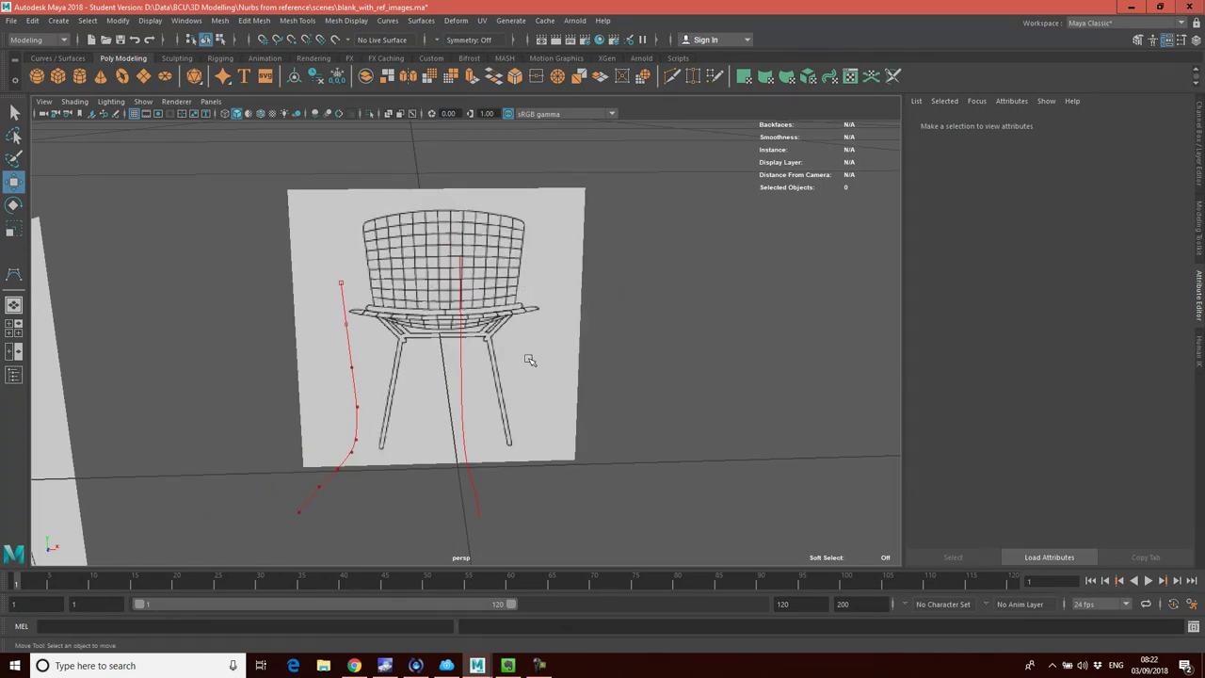
Select the outer-edge curve and the centre profile curve and group them together
right_drag(351, 336, 354, 343)
click(346, 335)
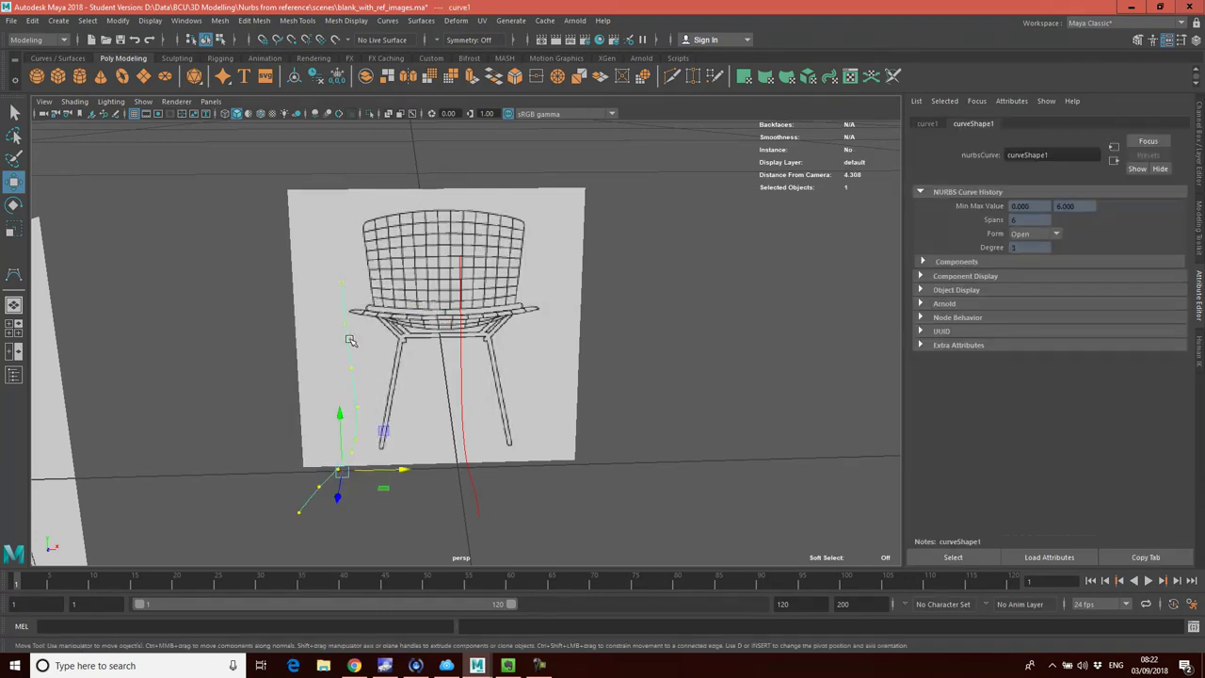
shift+click(460, 363)
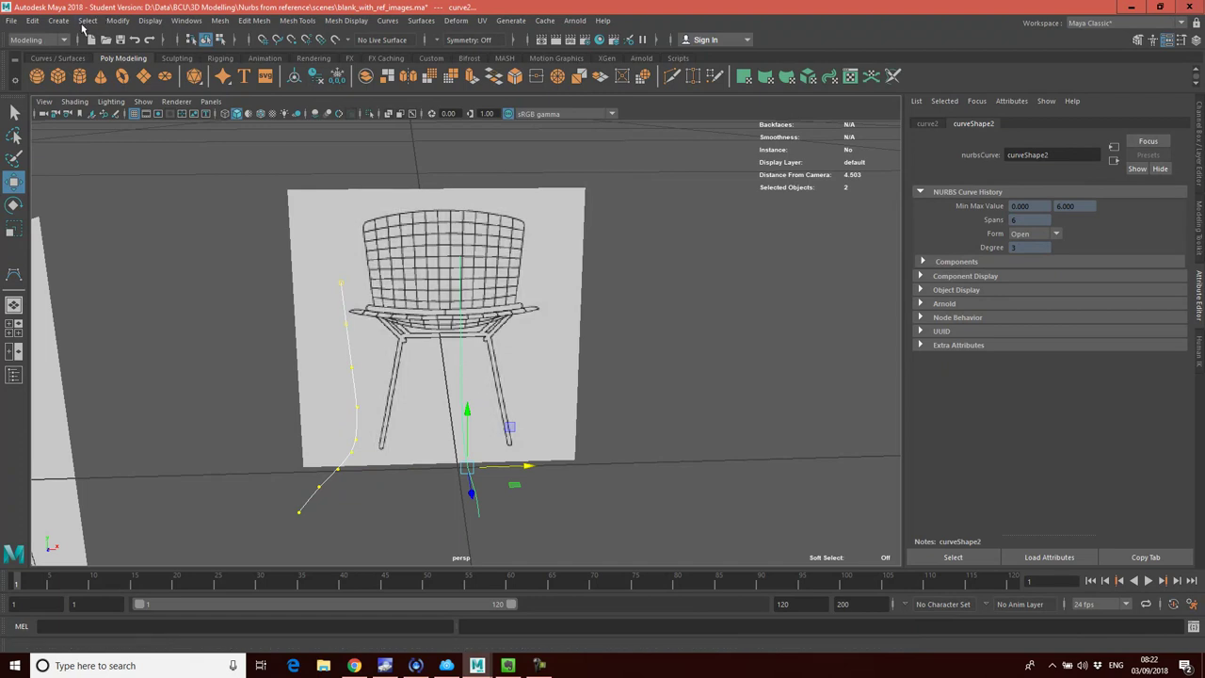
click(118, 20)
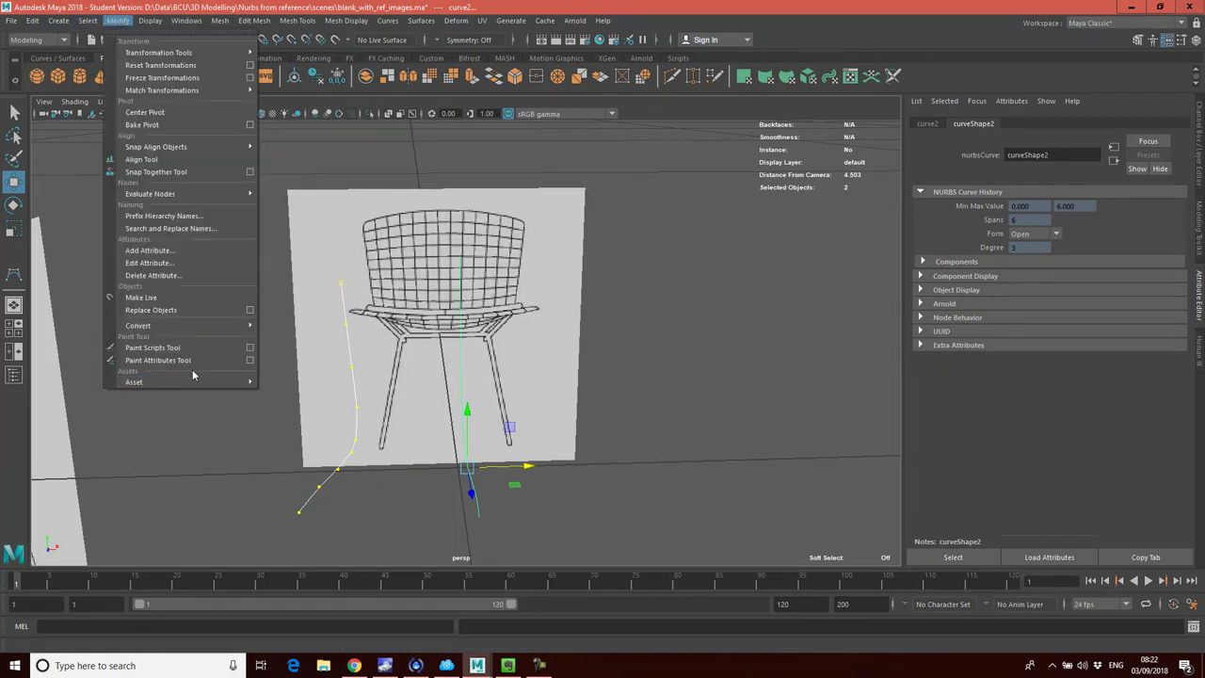
click(32, 20)
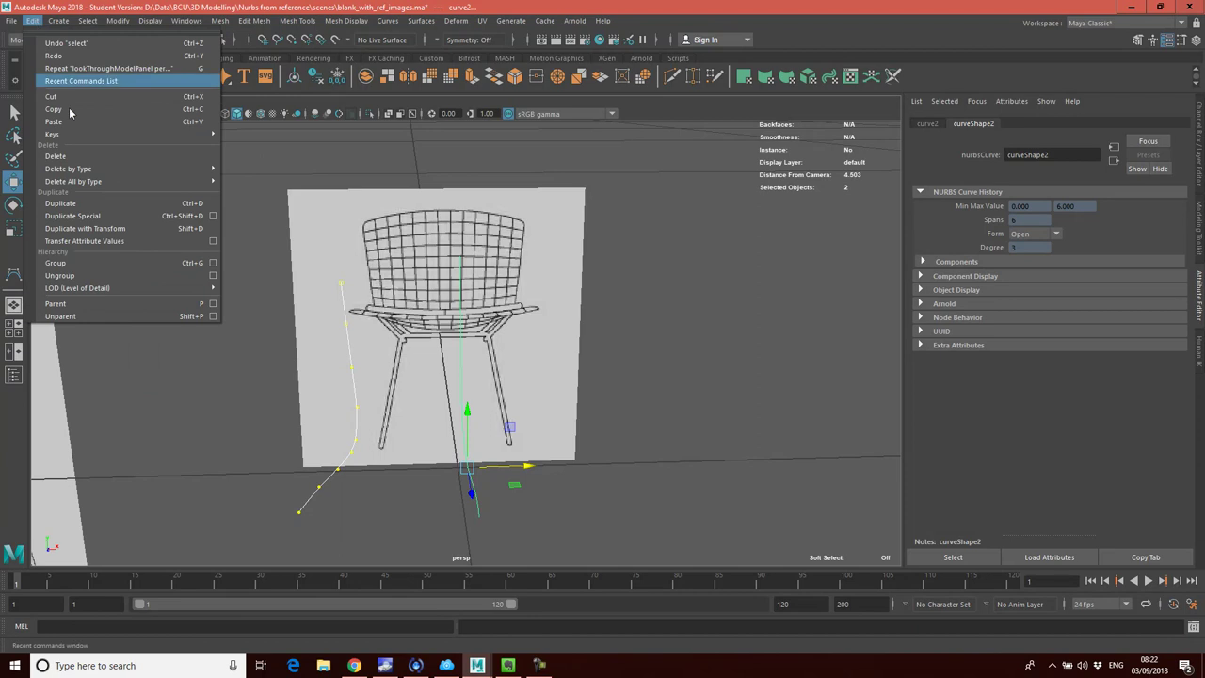
click(87, 270)
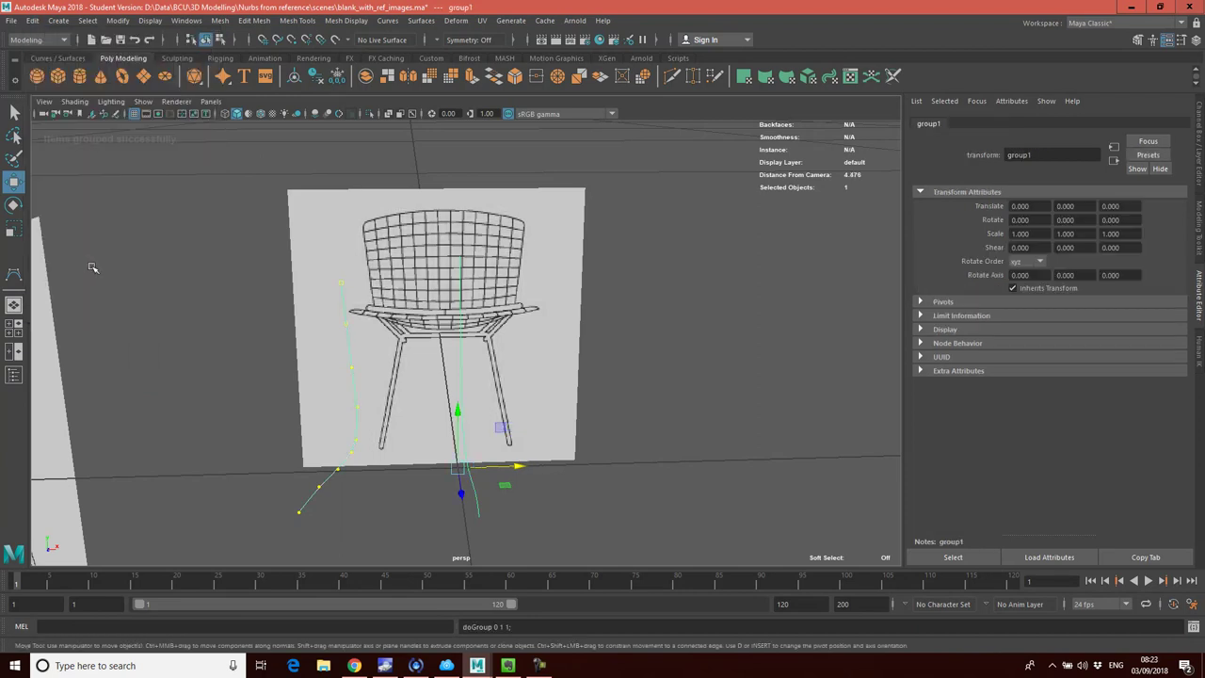
Open the Outliner and examine which curves the new group contains
click(33, 21)
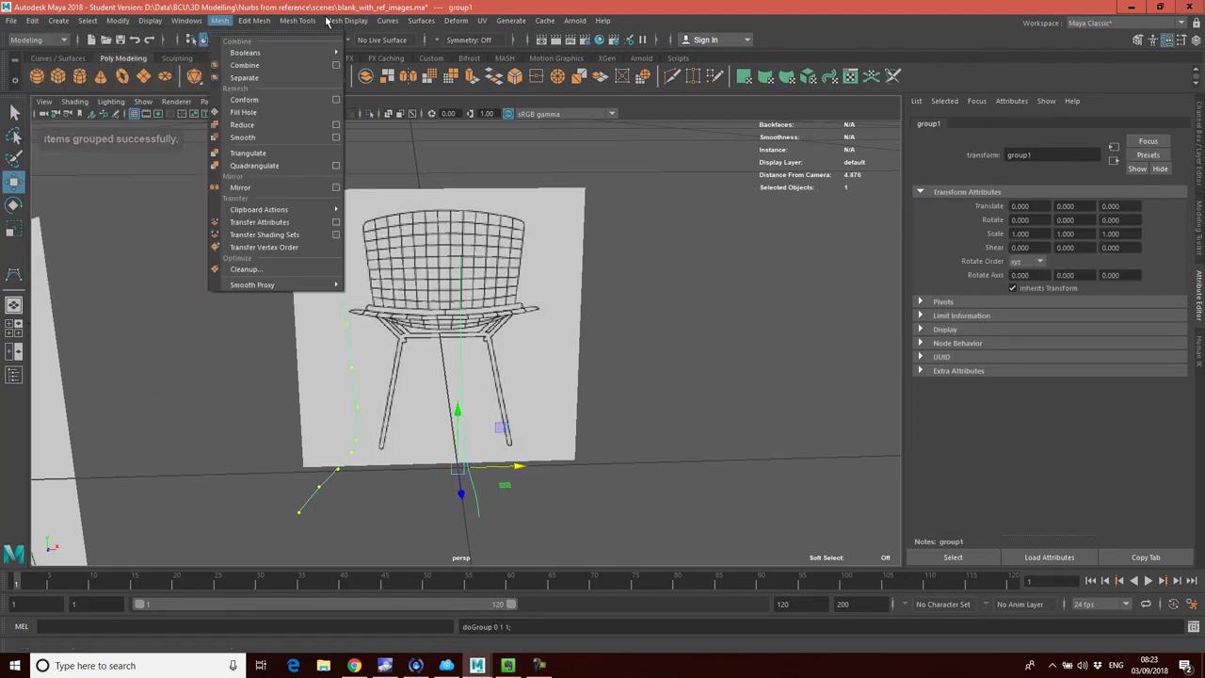
mouse_move(192, 23)
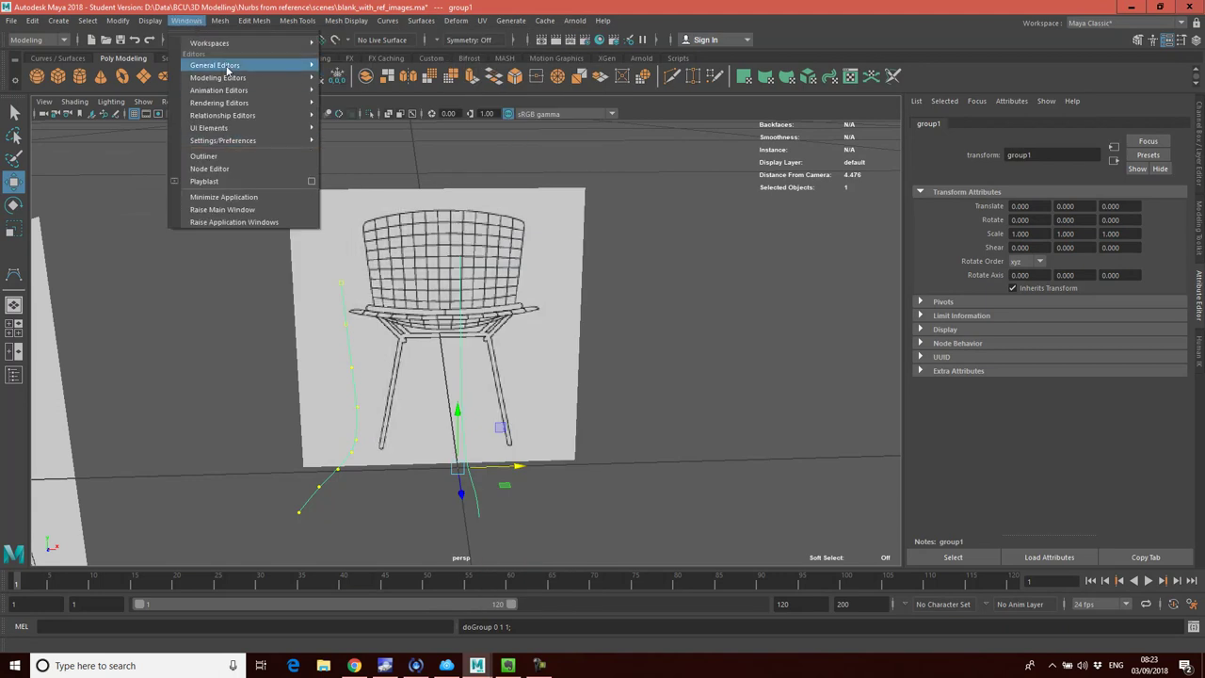
click(214, 156)
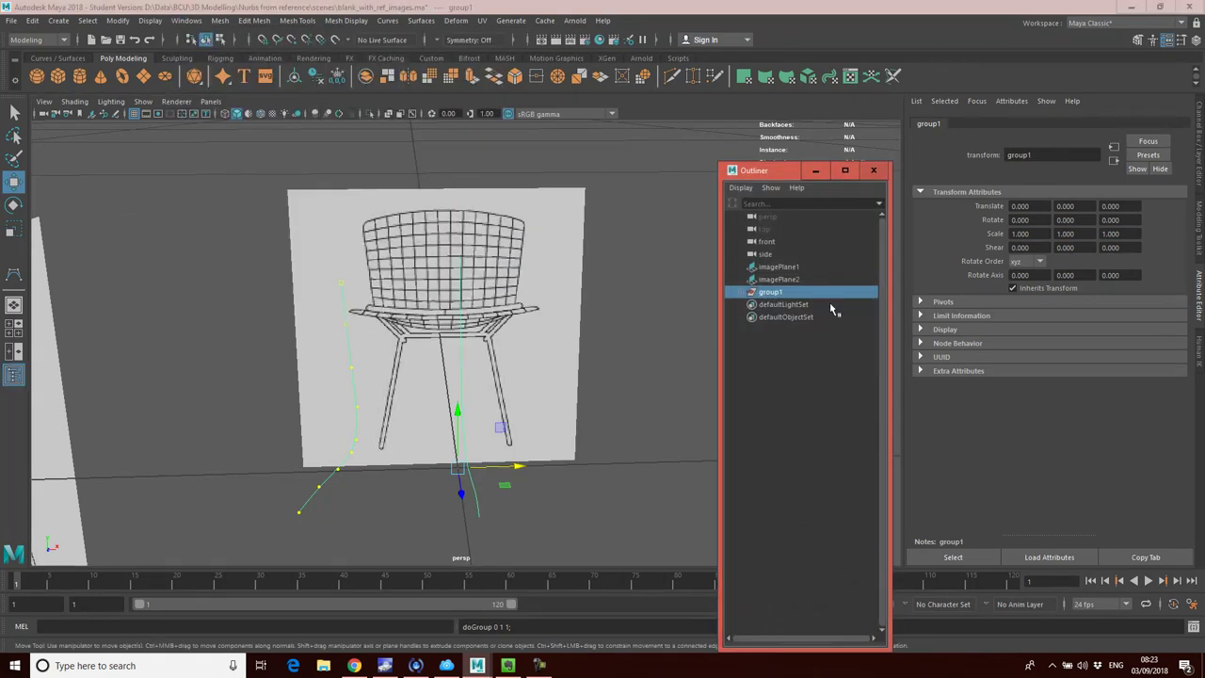
click(743, 293)
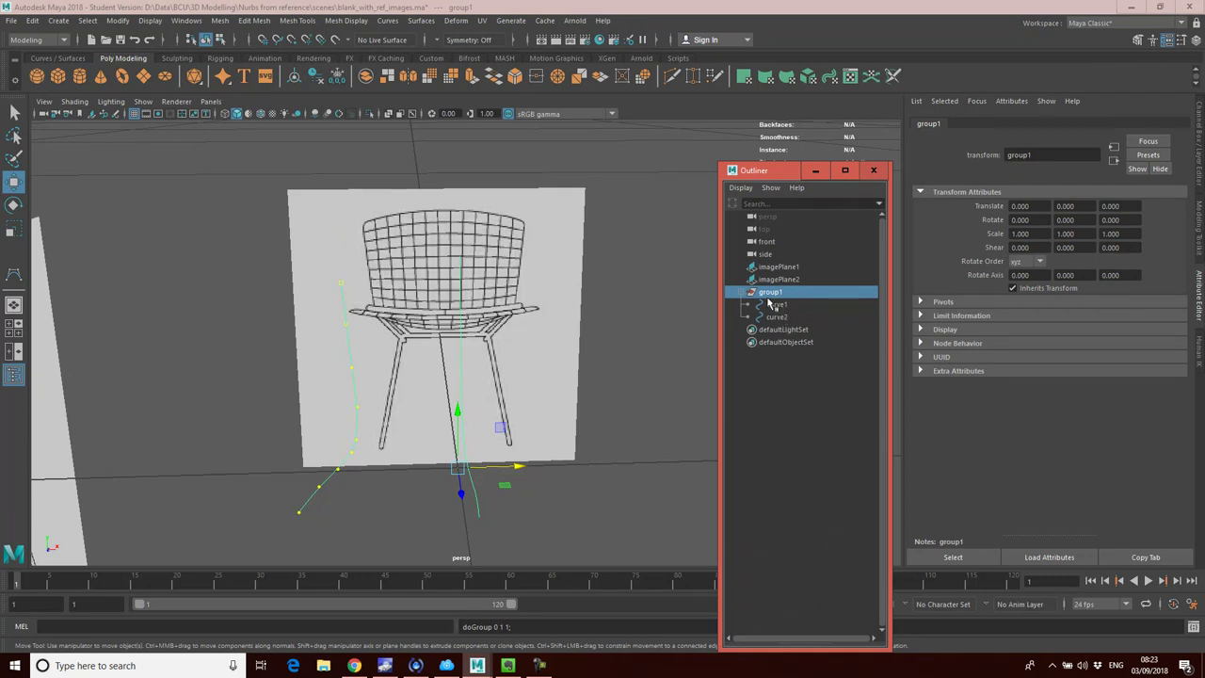
click(747, 294)
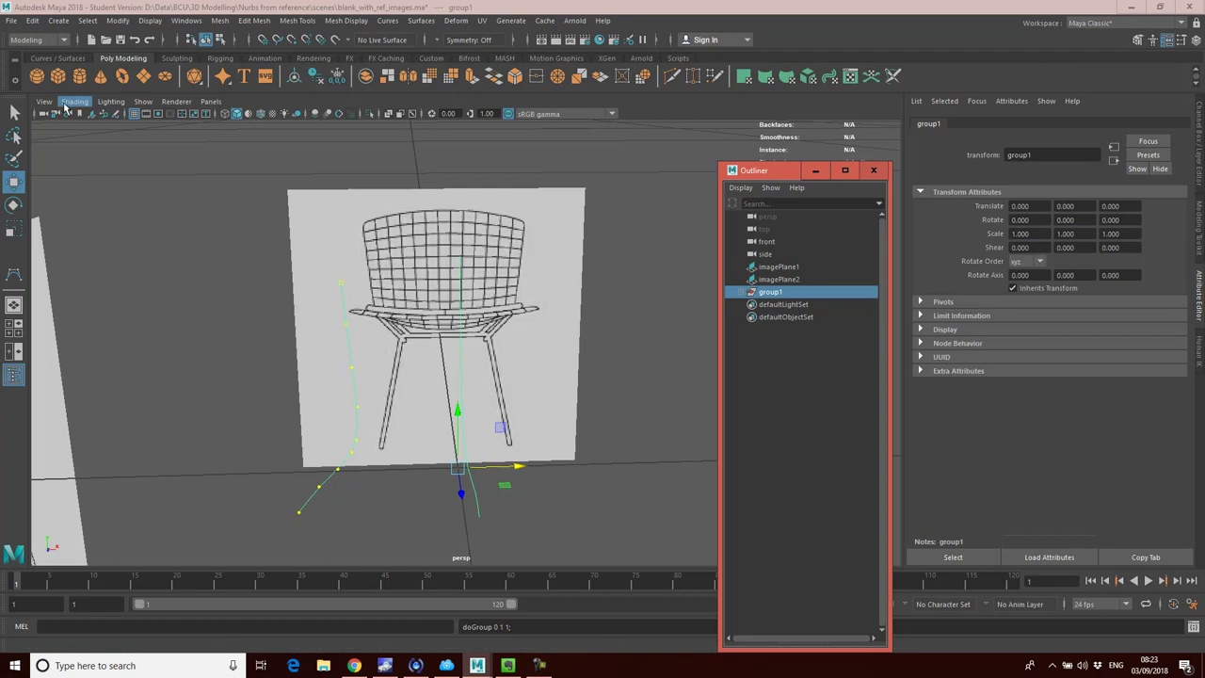
Bring up the Duplicate Special options for the curve group, using Copy with Scale X at -1
click(33, 21)
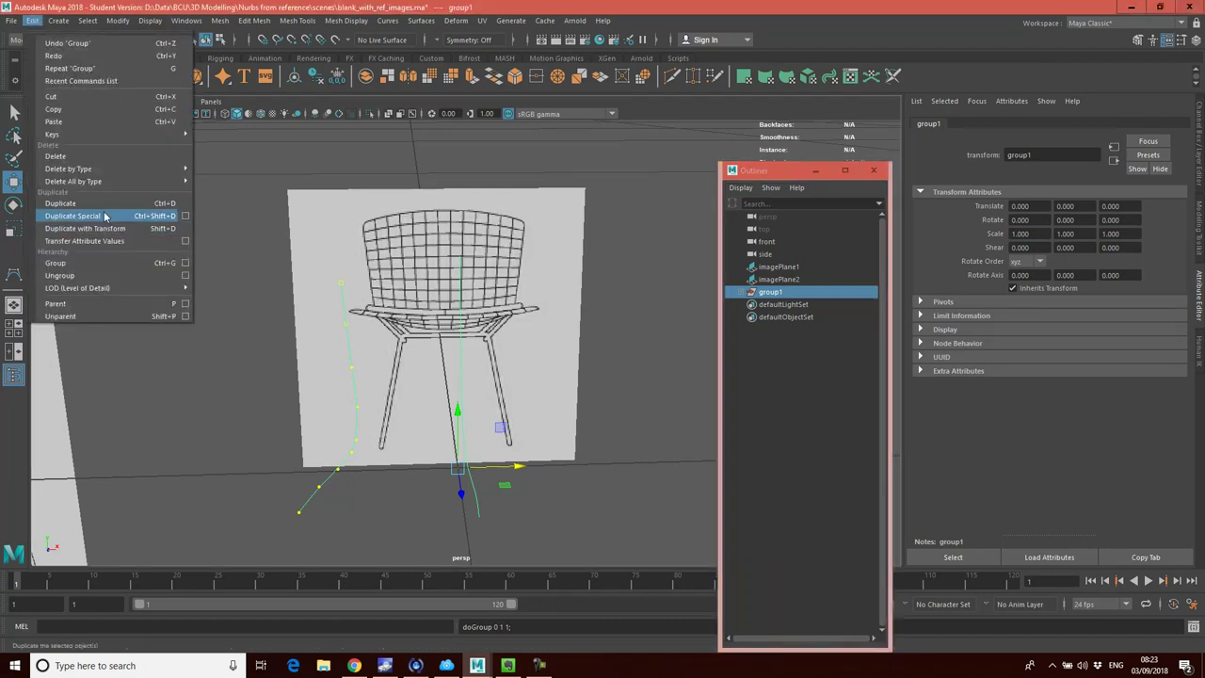
click(185, 216)
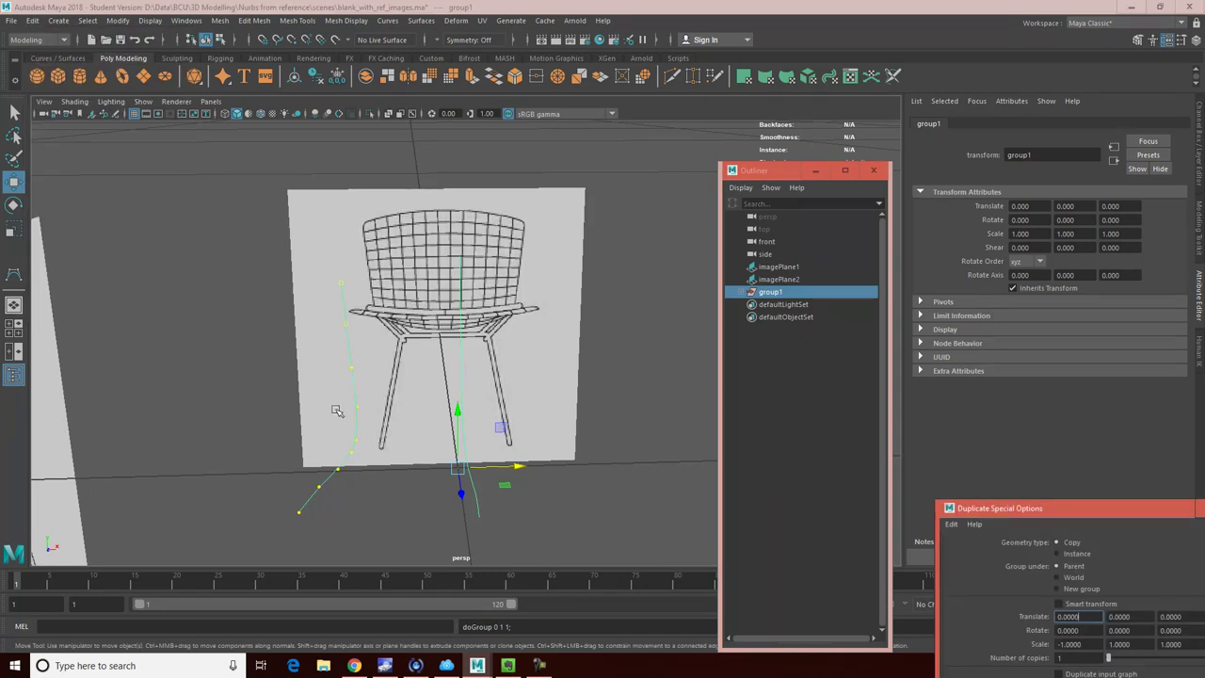
drag(1025, 512, 622, 226)
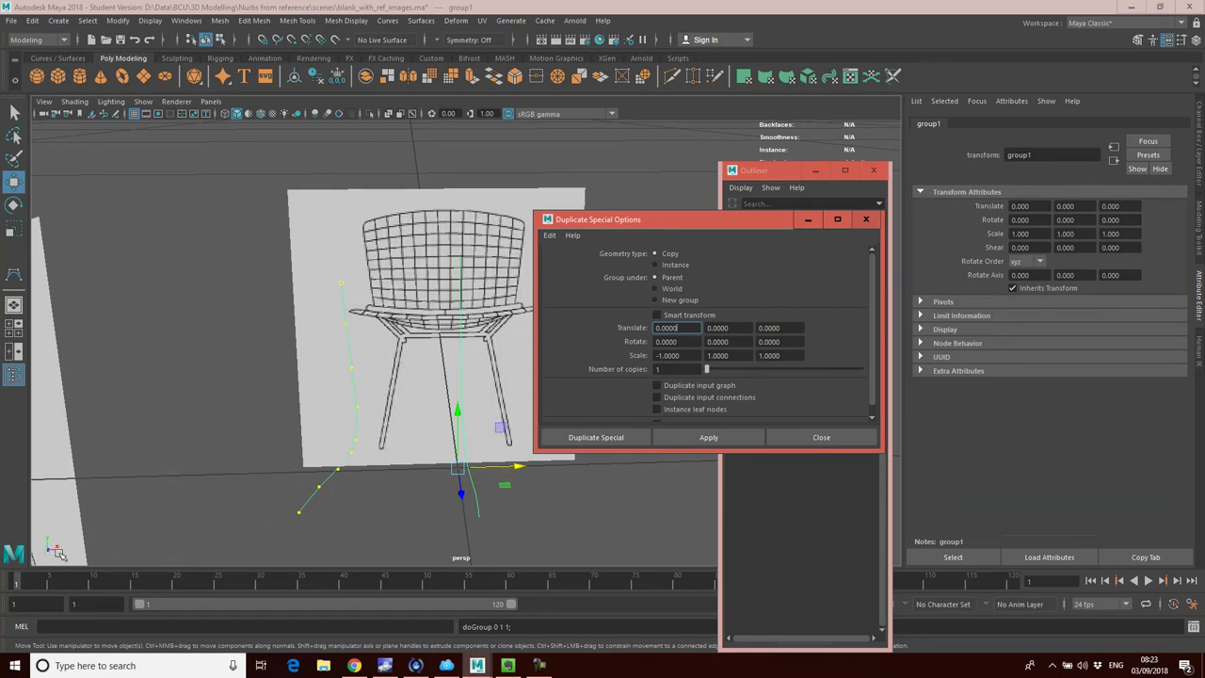
click(684, 355)
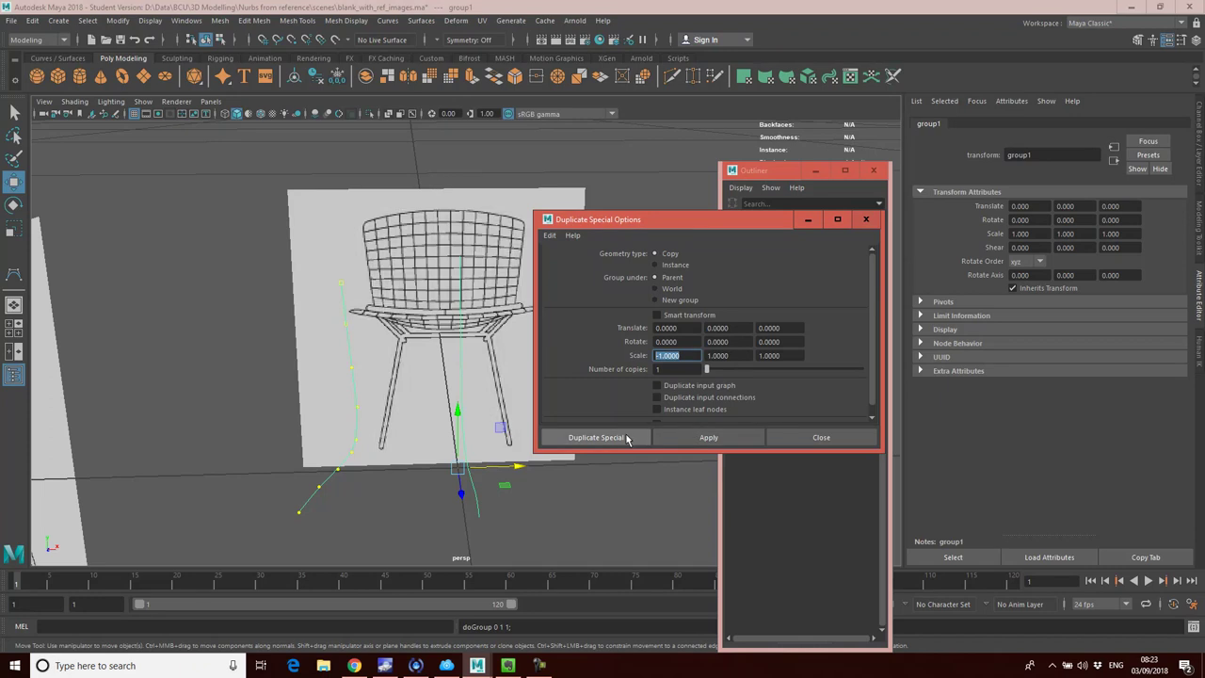
Try to duplicate the curve group mirrored across X, check the centre curves, and undo the duplicate
click(597, 437)
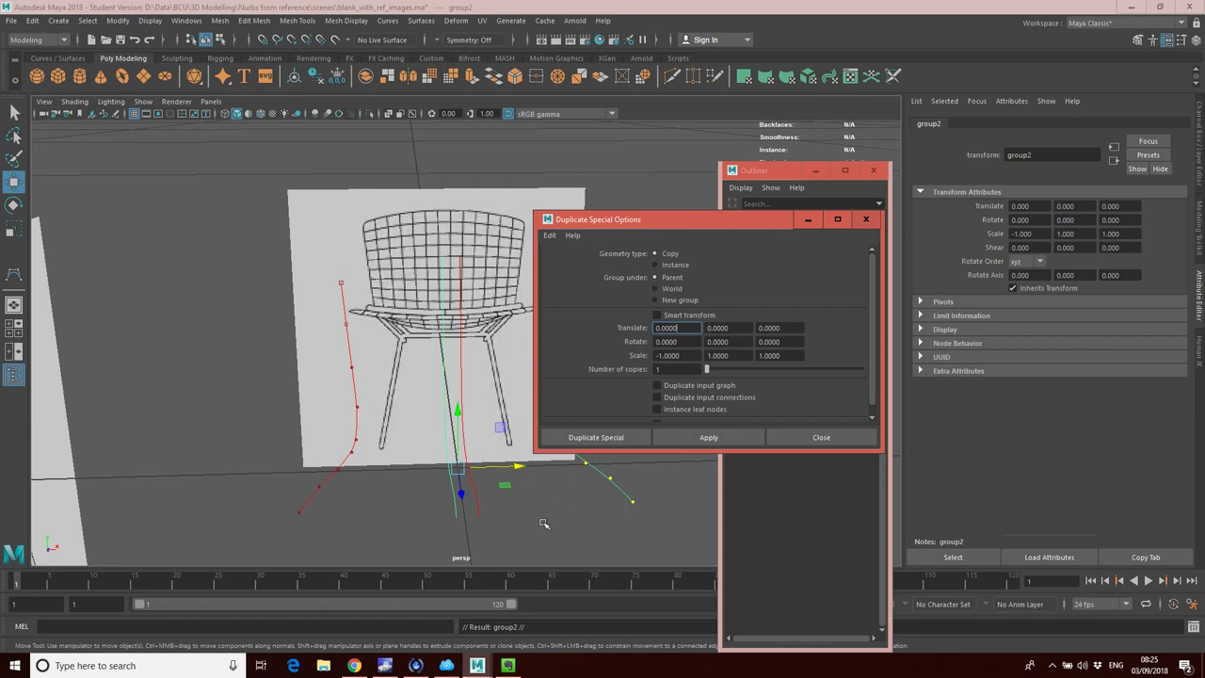
drag(675, 214, 767, 212)
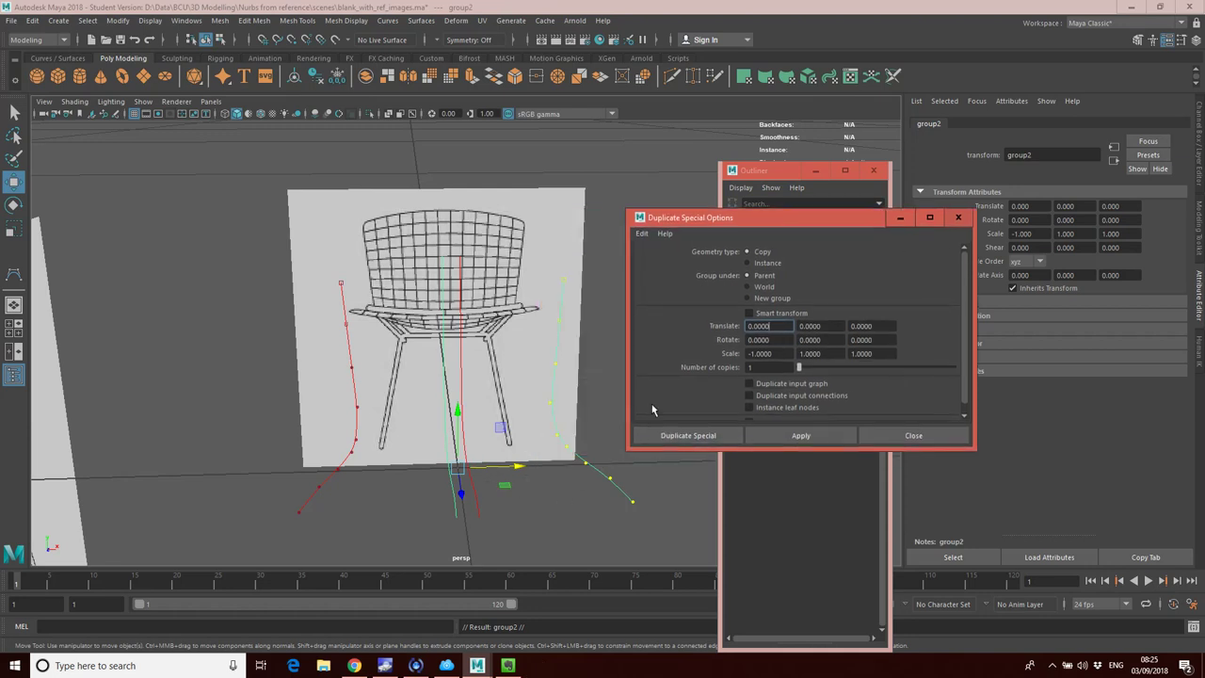
alt+drag(609, 441, 477, 476)
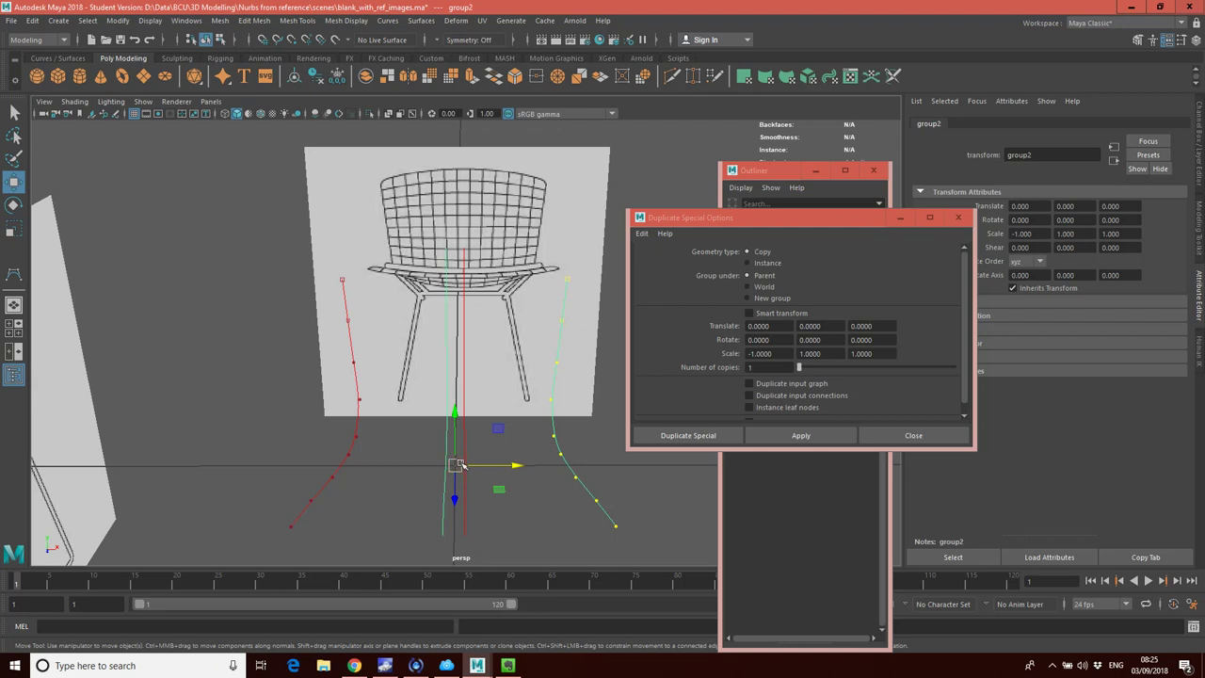
key(ctrl+z)
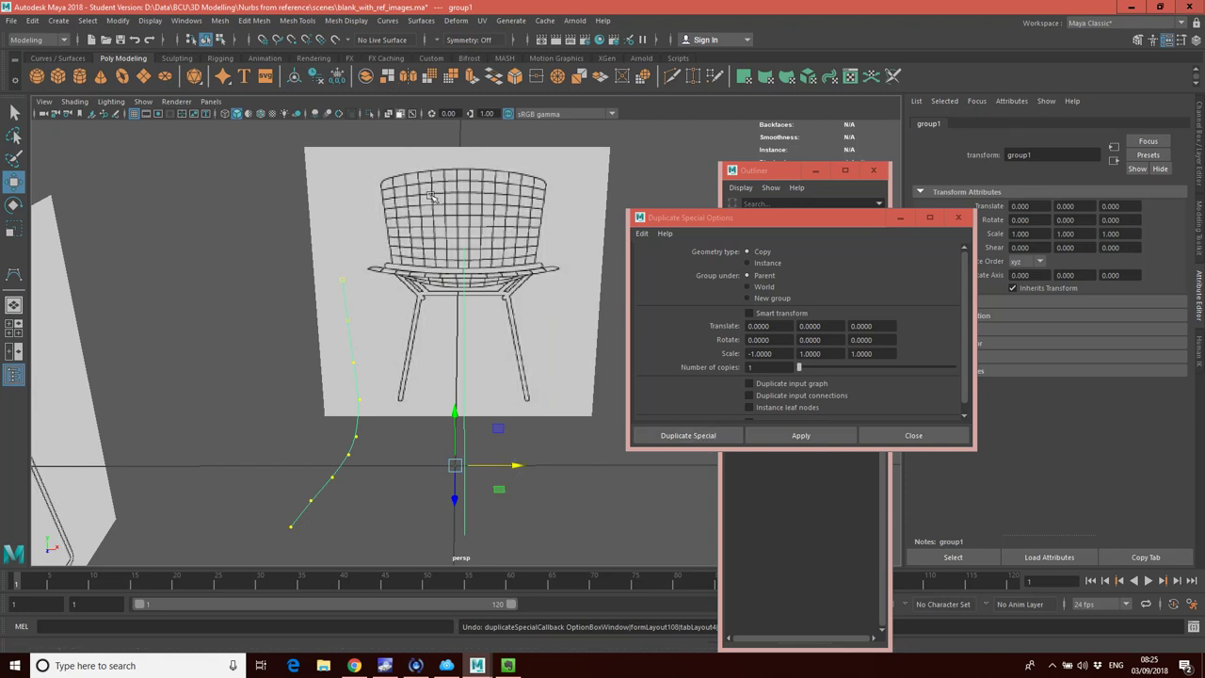
Turn on point snapping and move the group's pivot along X onto the centre profile curve
alt+drag(508, 485, 528, 490)
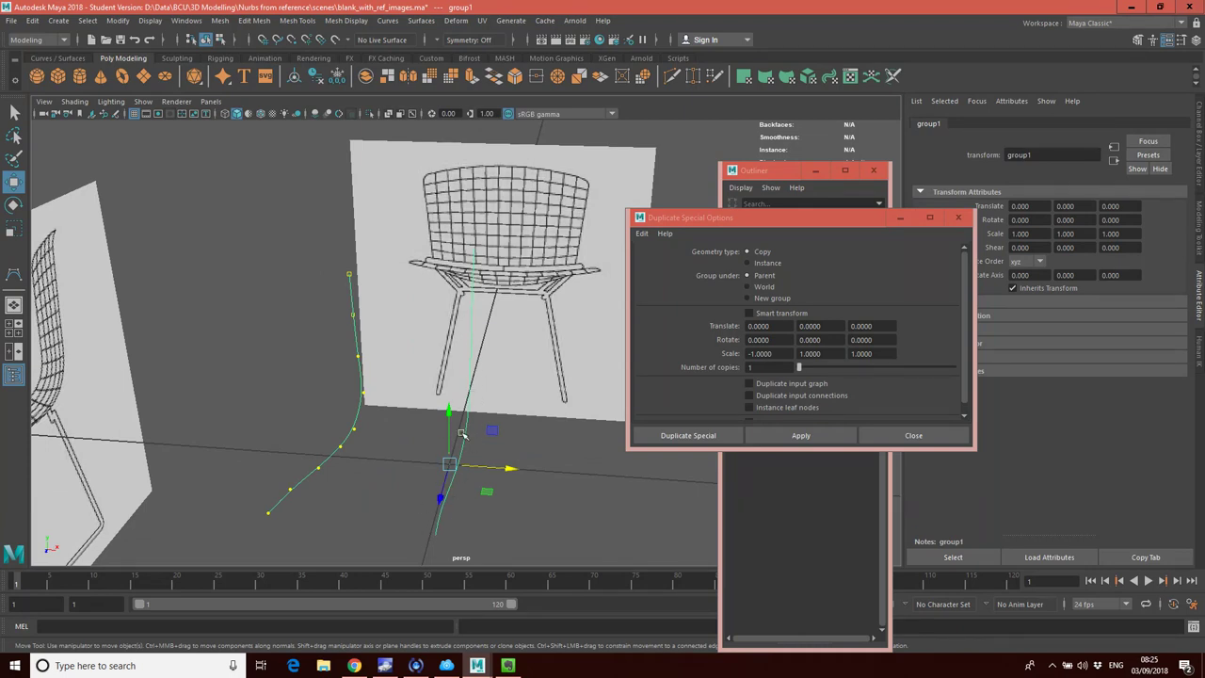
alt+drag(438, 501, 381, 395)
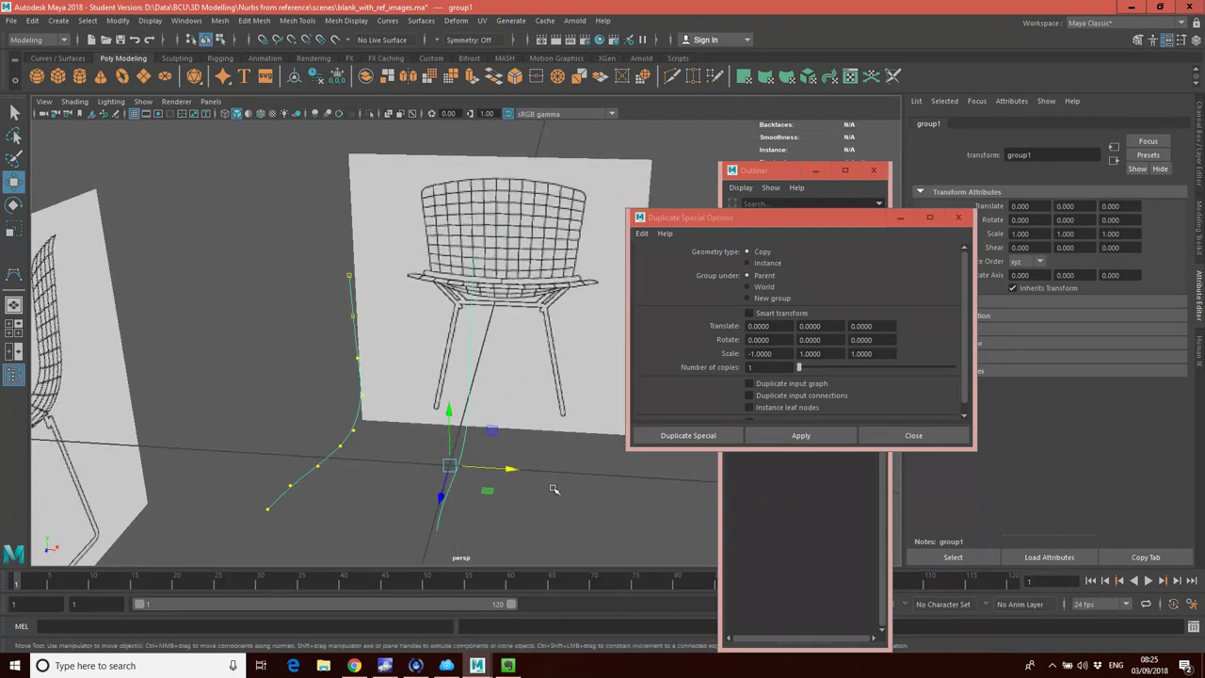
click(292, 40)
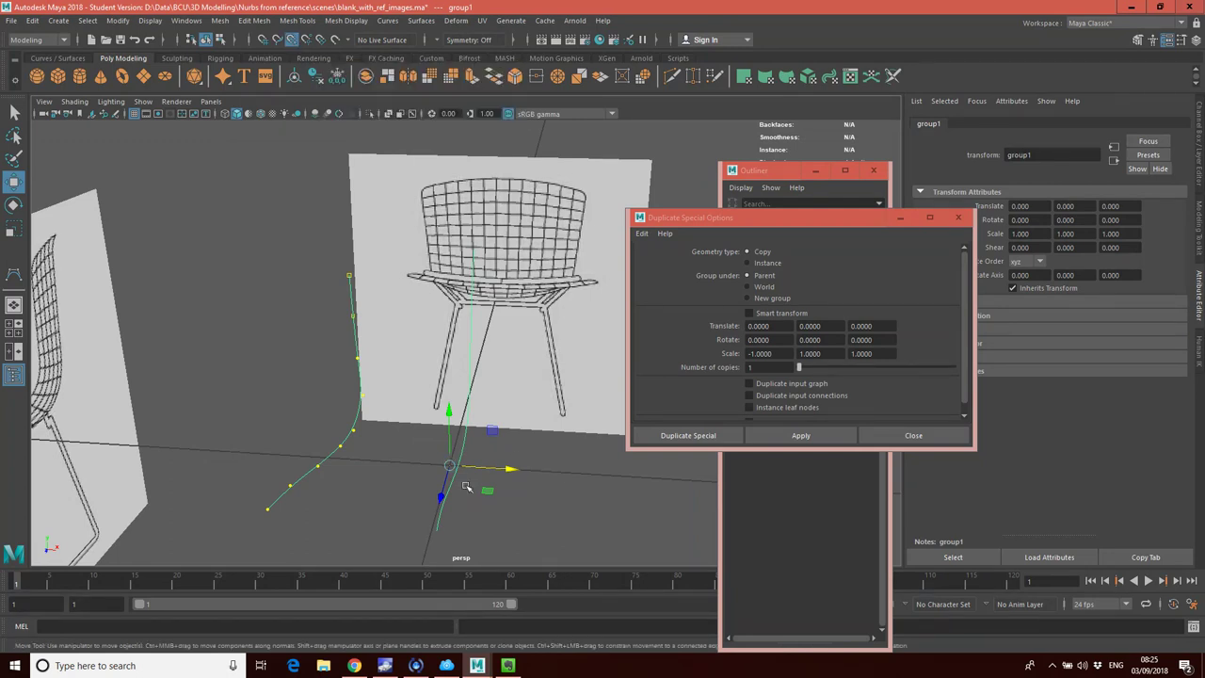
key(d)
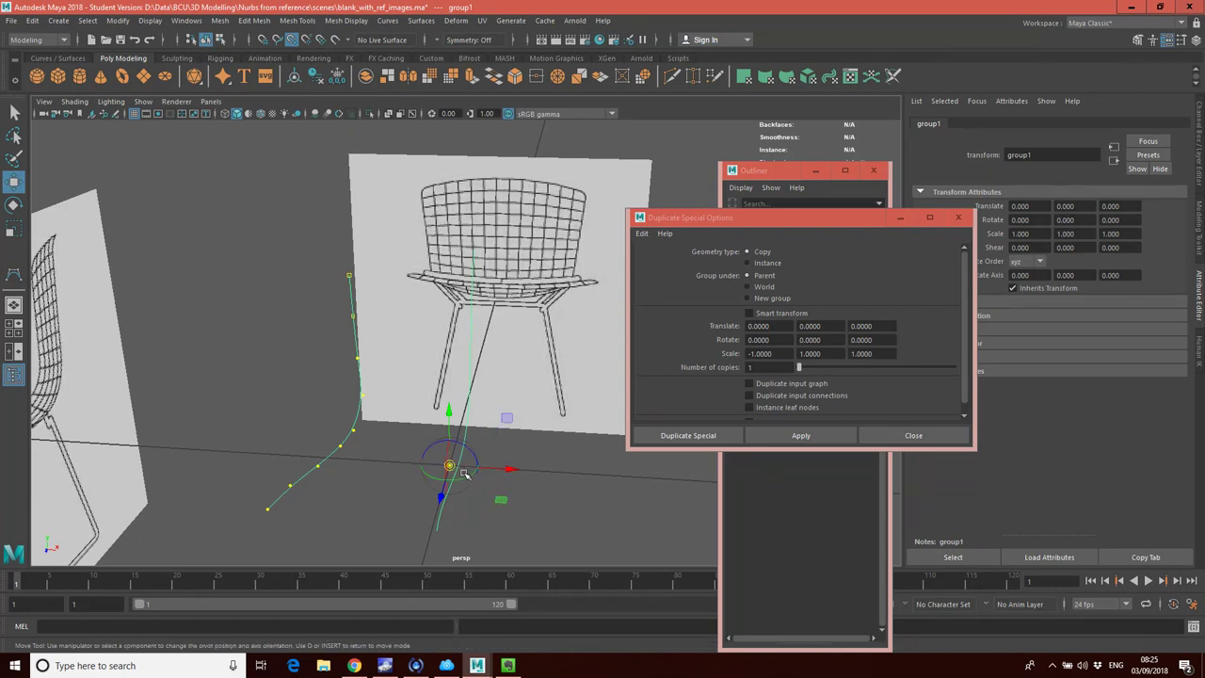
key(d)
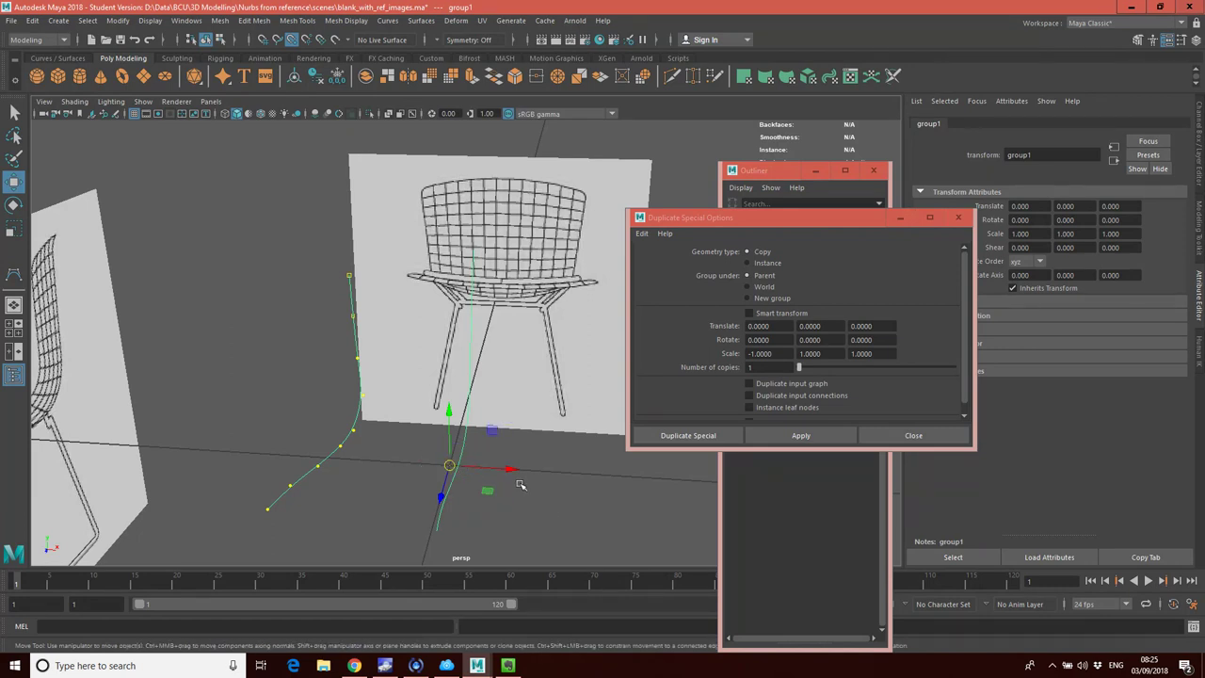
key(d)
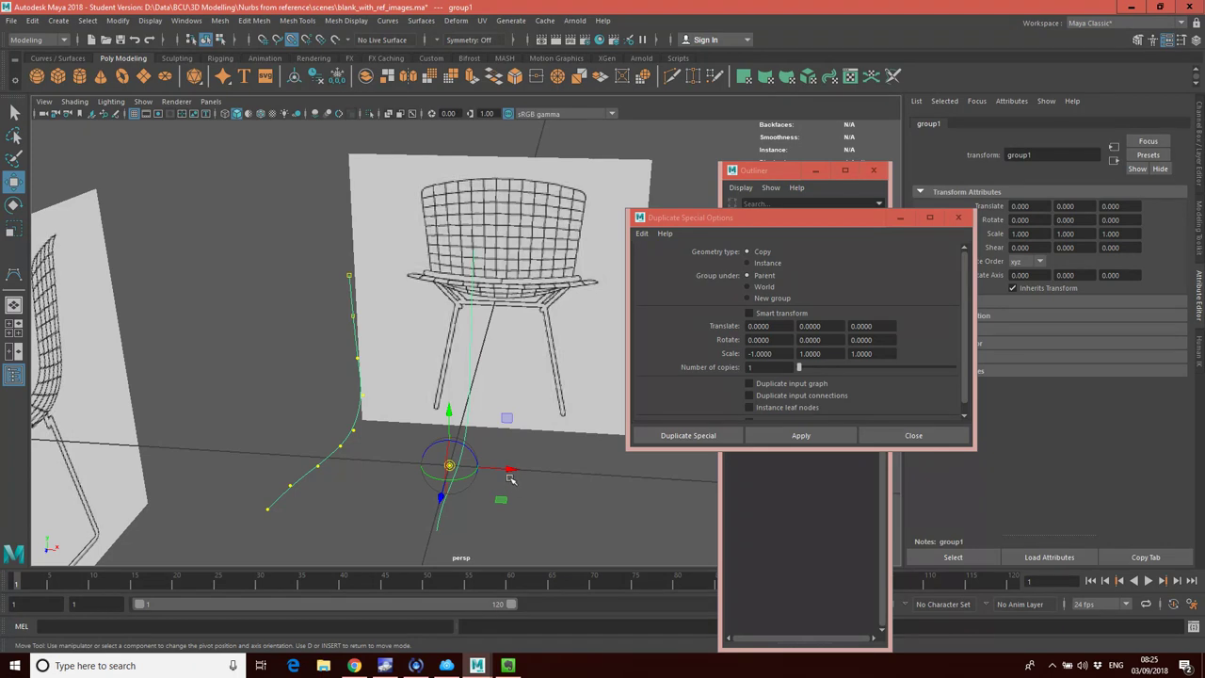
drag(508, 470, 515, 468)
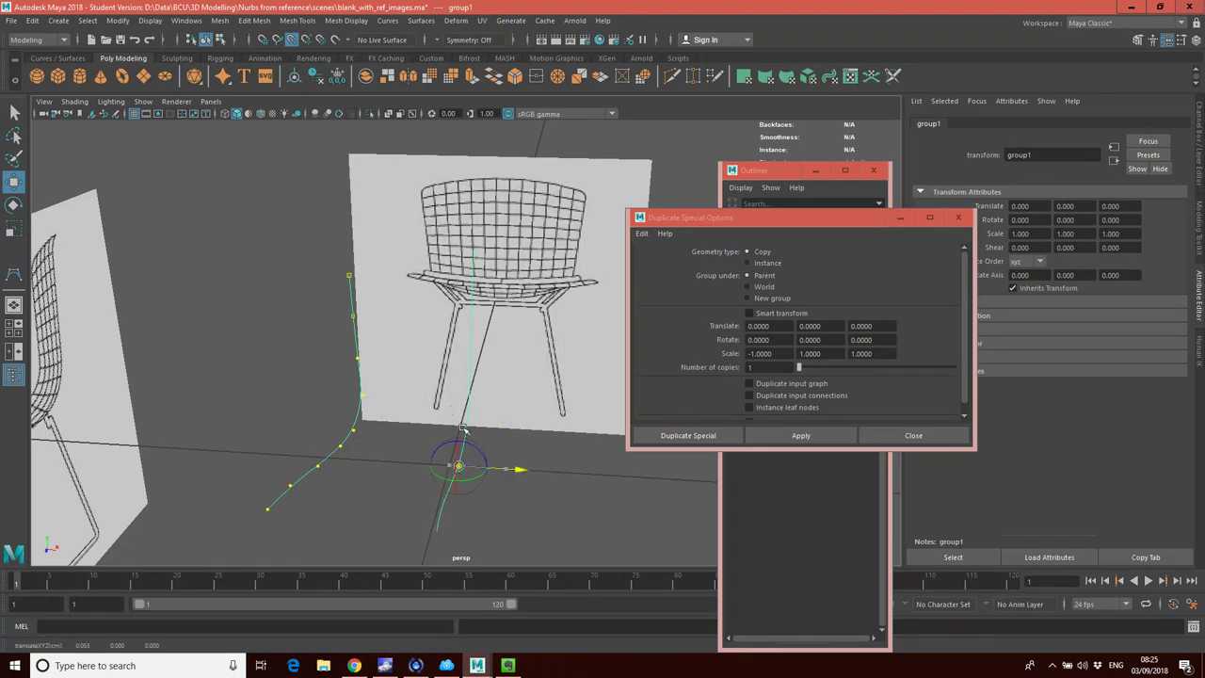
key(d)
Duplicate the curve group with Scale X -1 to mirror it about the centre profile curve
alt+drag(562, 499, 473, 503)
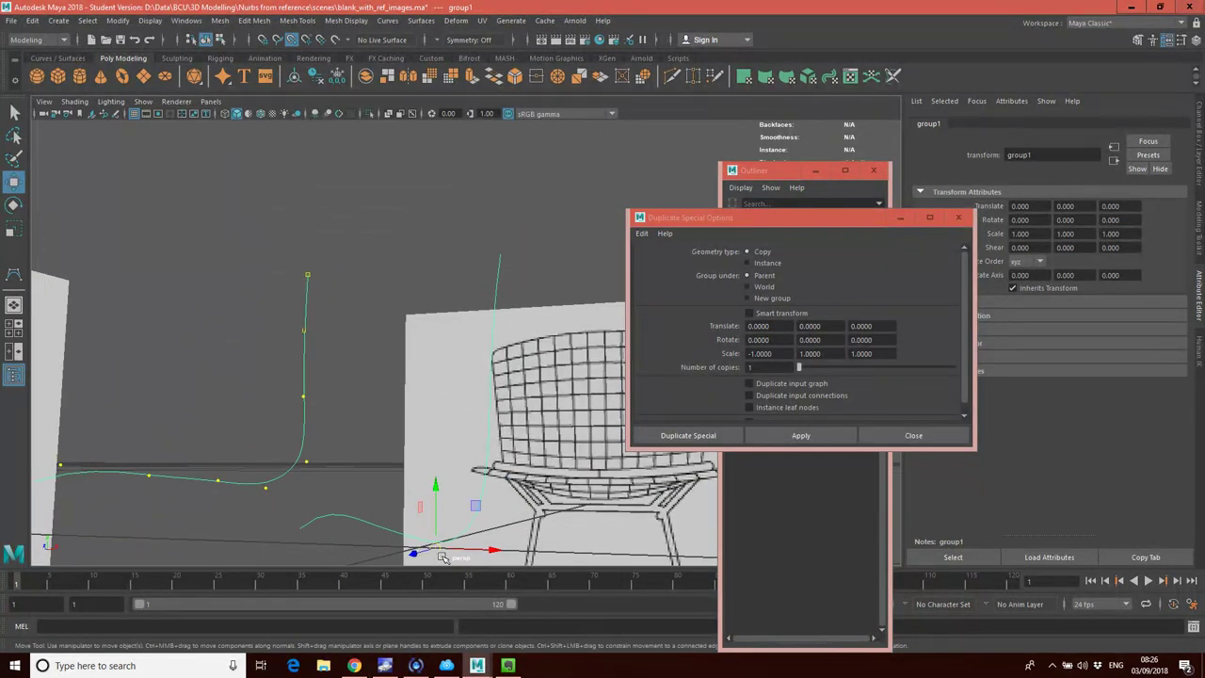
alt+drag(437, 555, 571, 487)
click(800, 436)
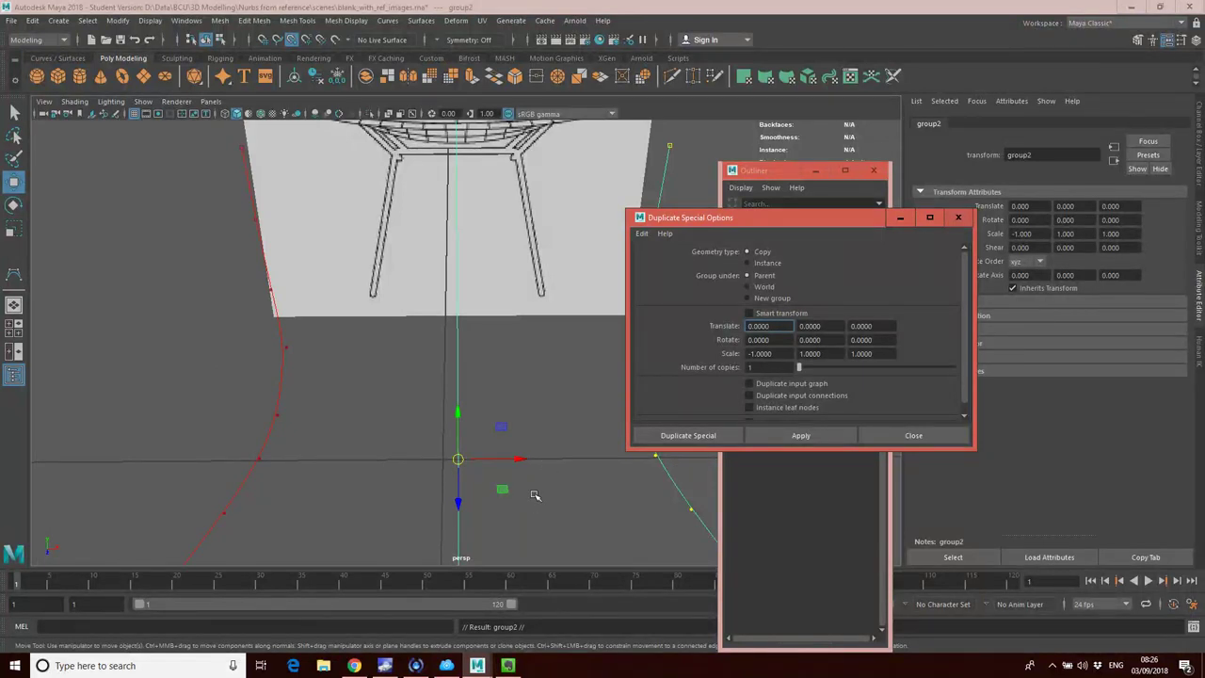
key(bracketleft)
key(bracketleft)
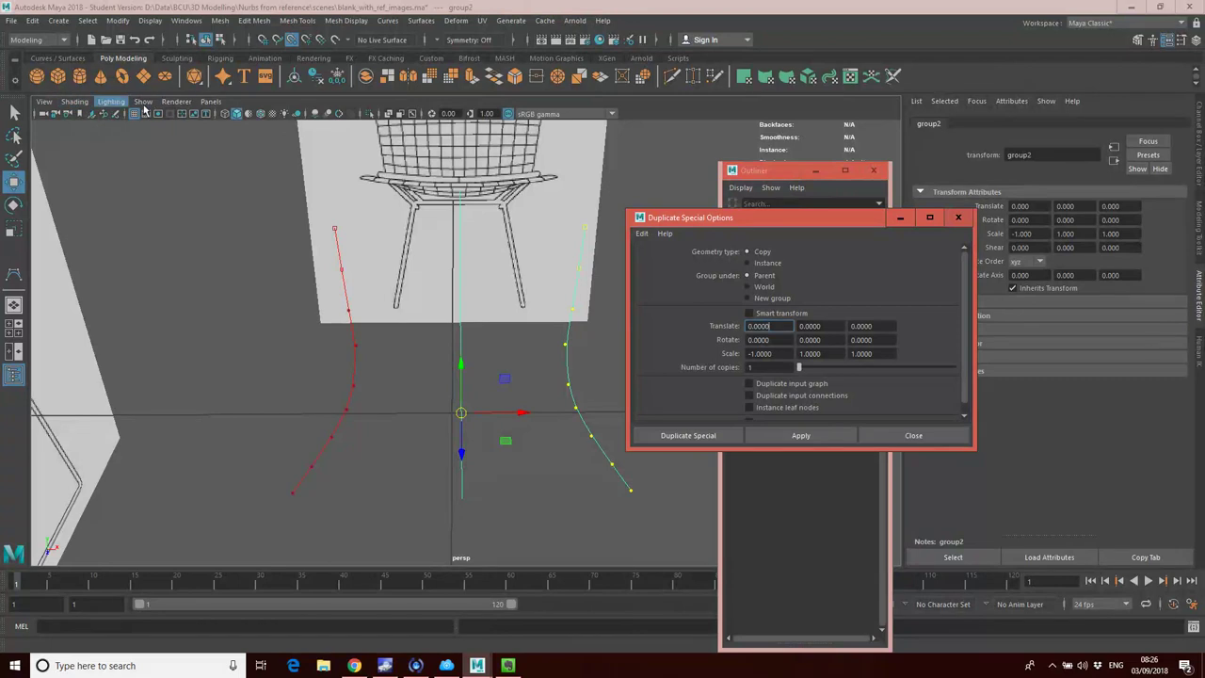
Check the mirrored curves against the chair image in the front view, minimise the Duplicate Special options, and return to perspective
click(211, 102)
mouse_move(236, 114)
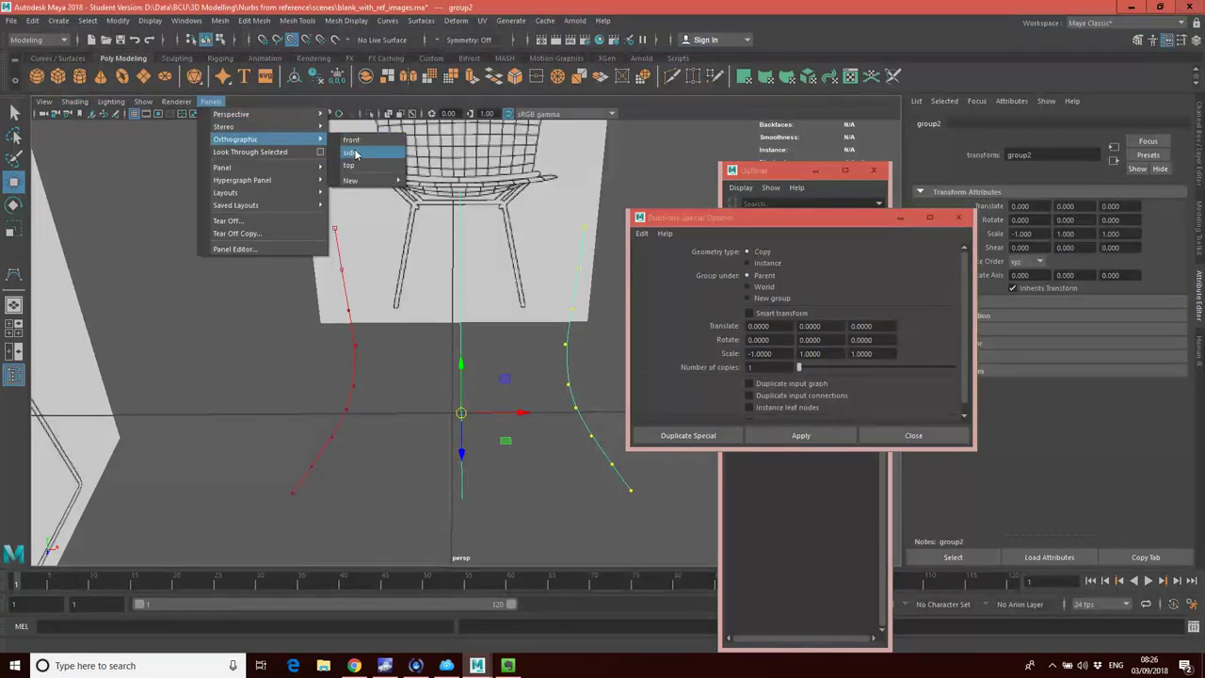
click(355, 141)
key(f)
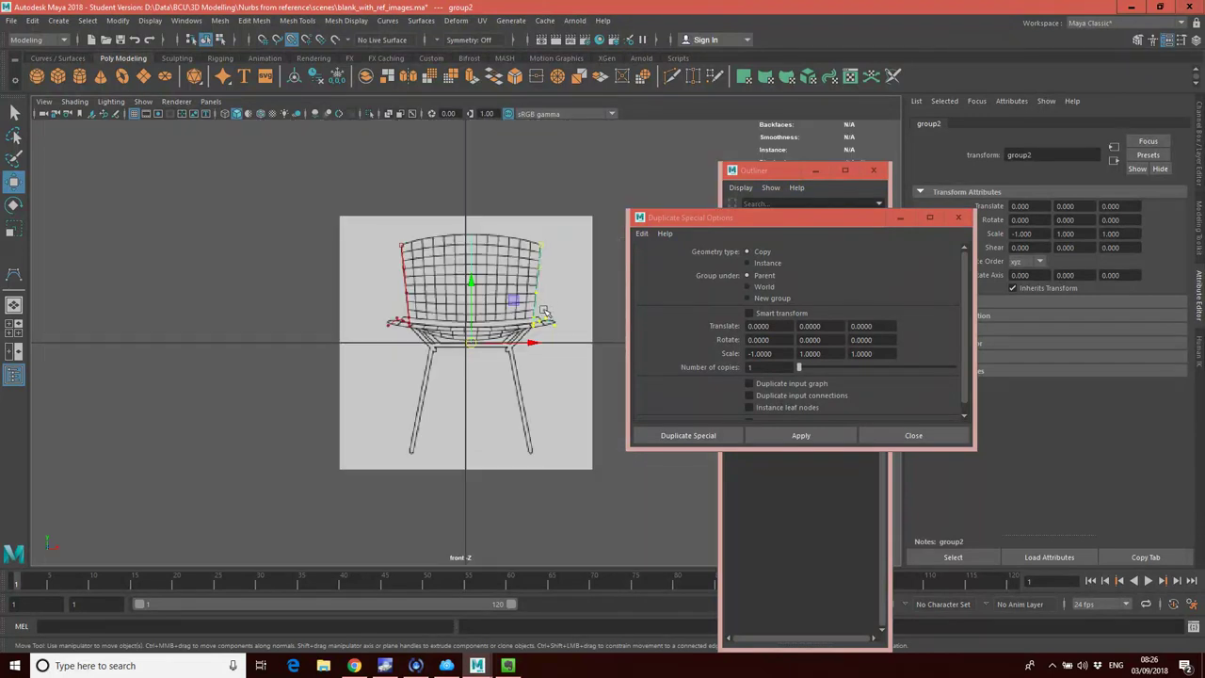
scroll(610, 285, up, 1)
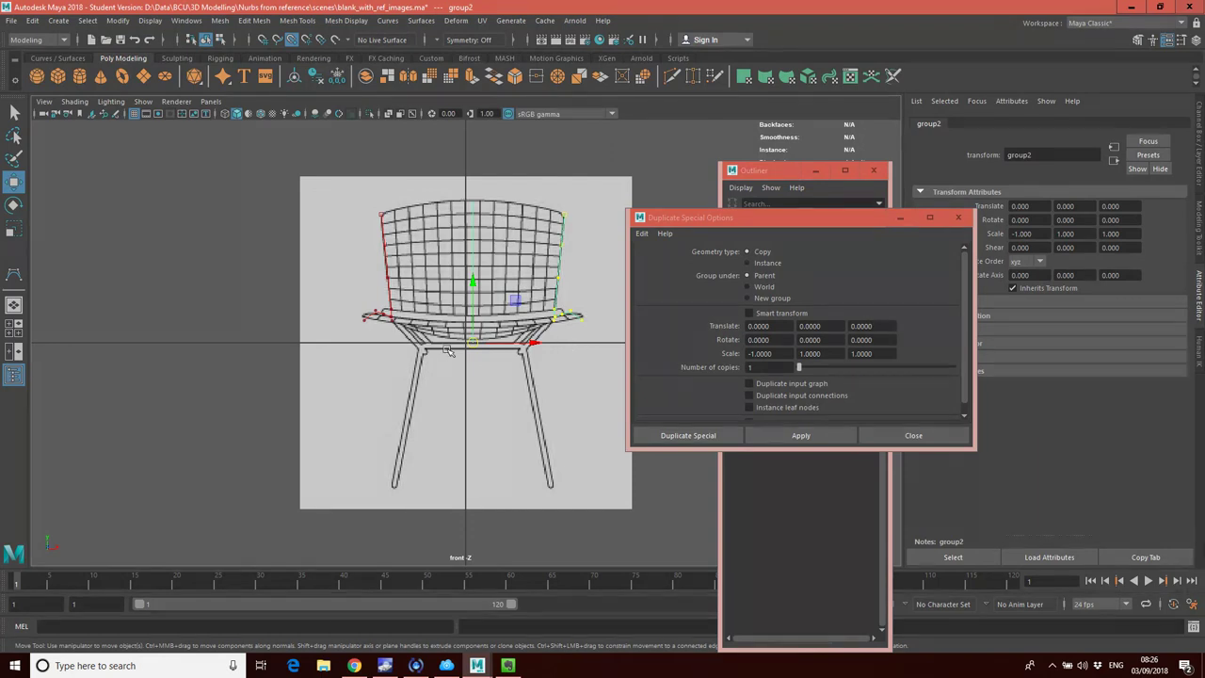
click(899, 219)
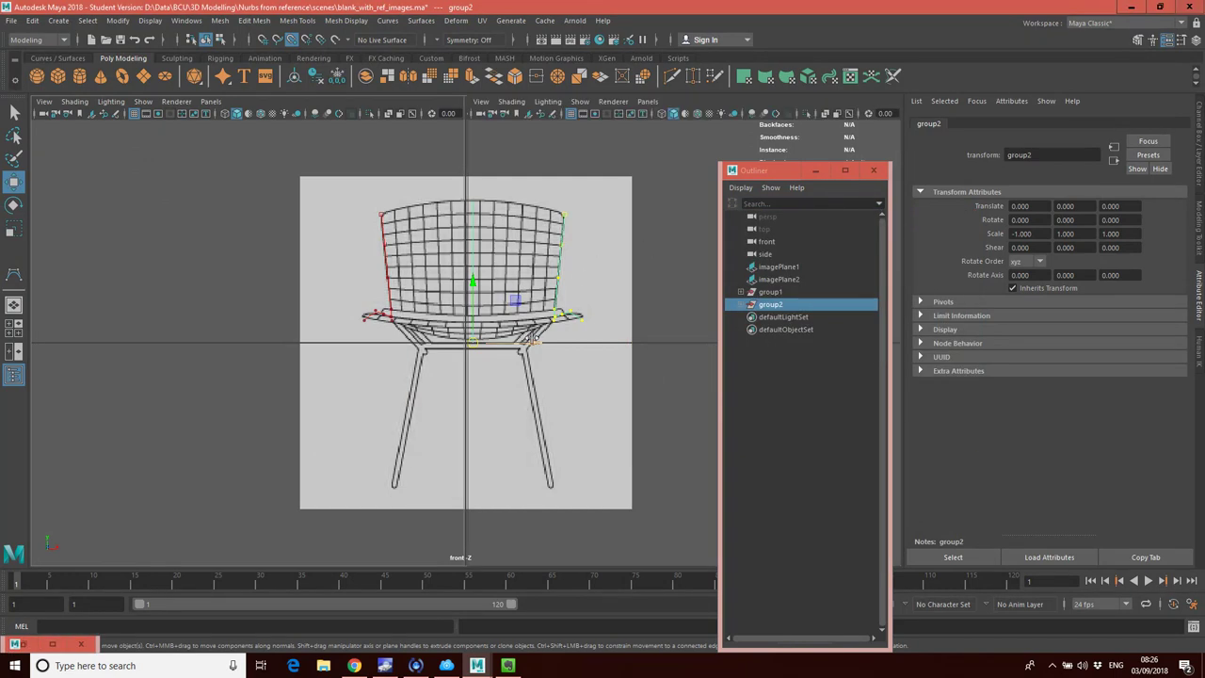
key(space)
key(space)
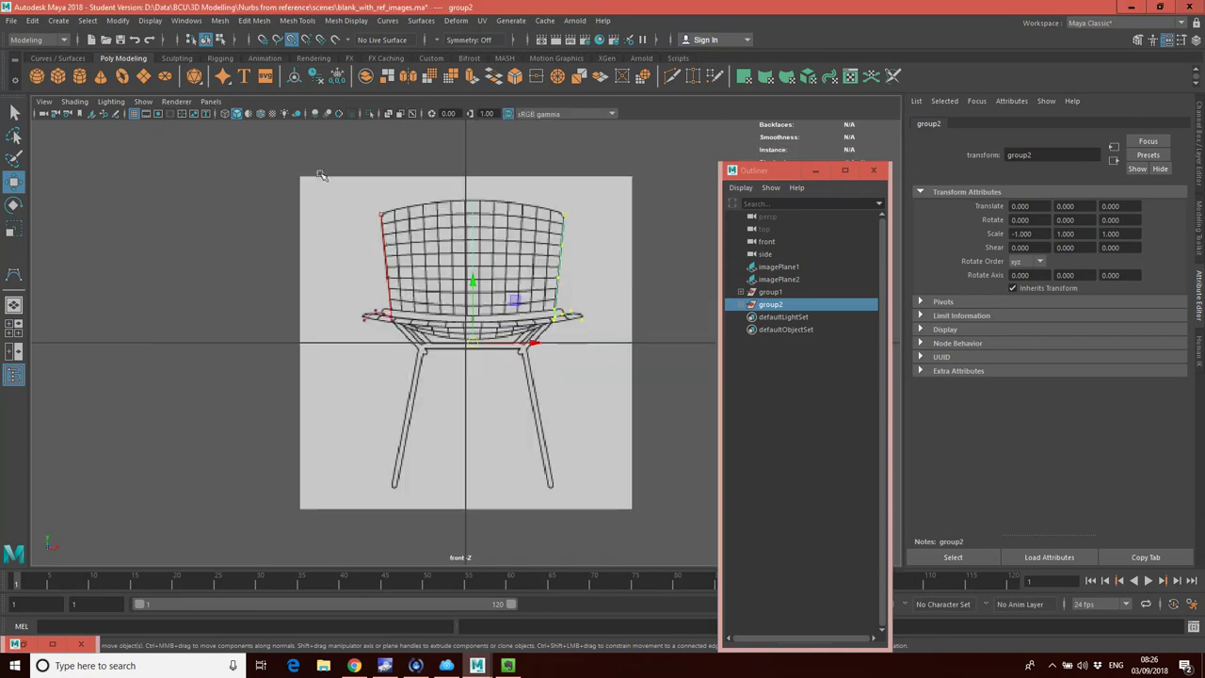
click(210, 101)
mouse_move(283, 113)
click(350, 115)
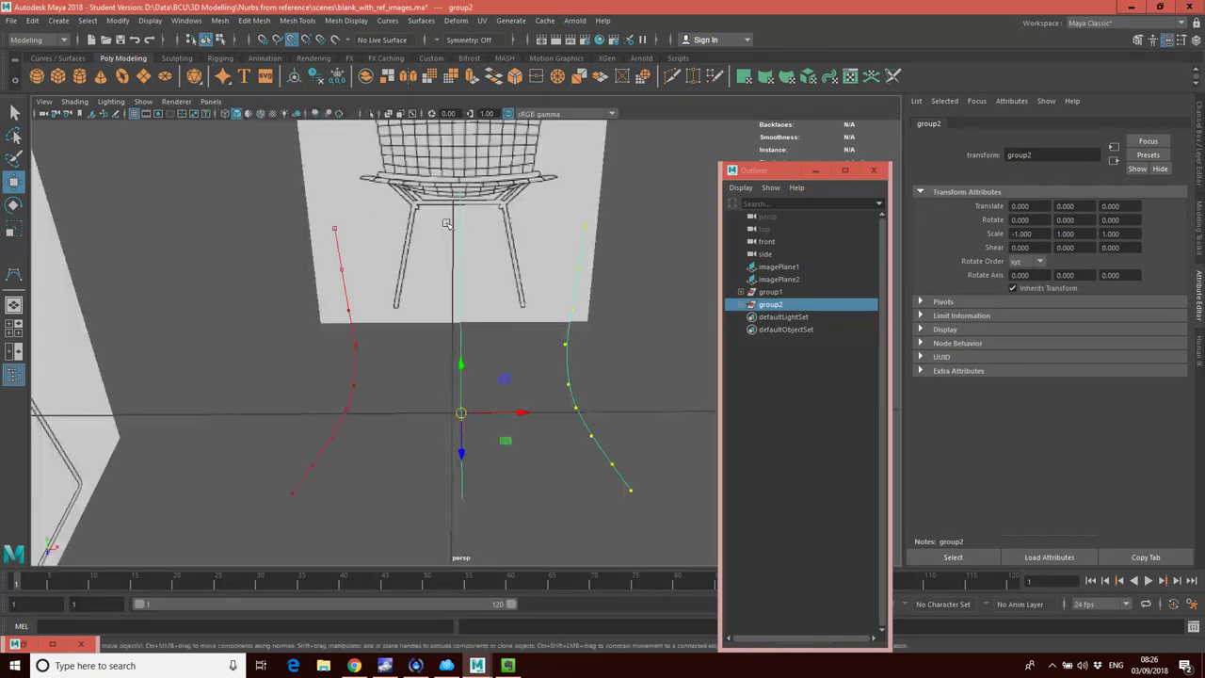
Select the edge and centre curves across the chair in turn to check their selection order, and clear the selection
click(569, 526)
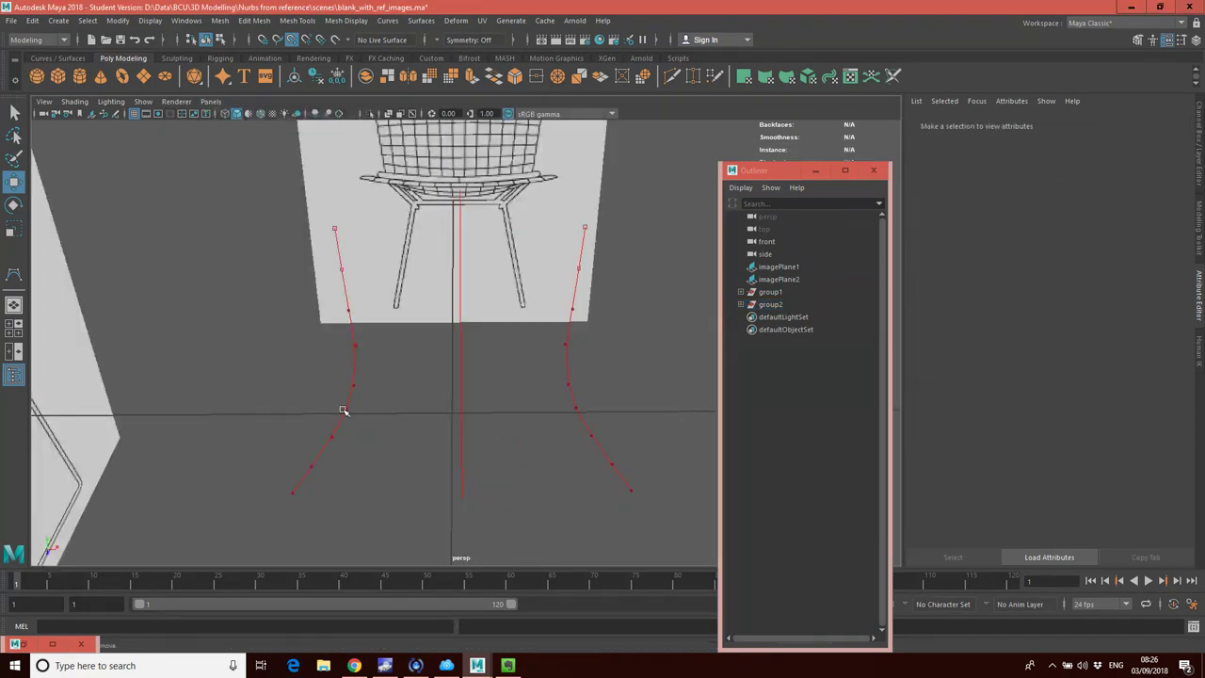
click(343, 411)
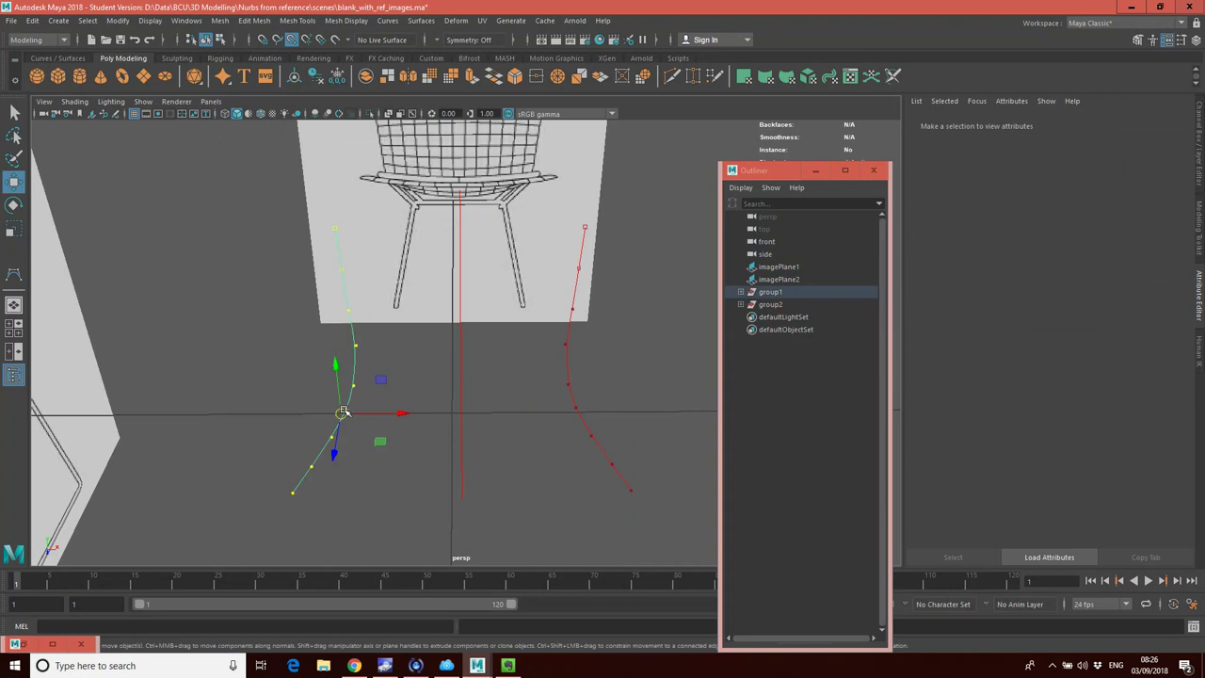
shift+click(461, 443)
click(587, 430)
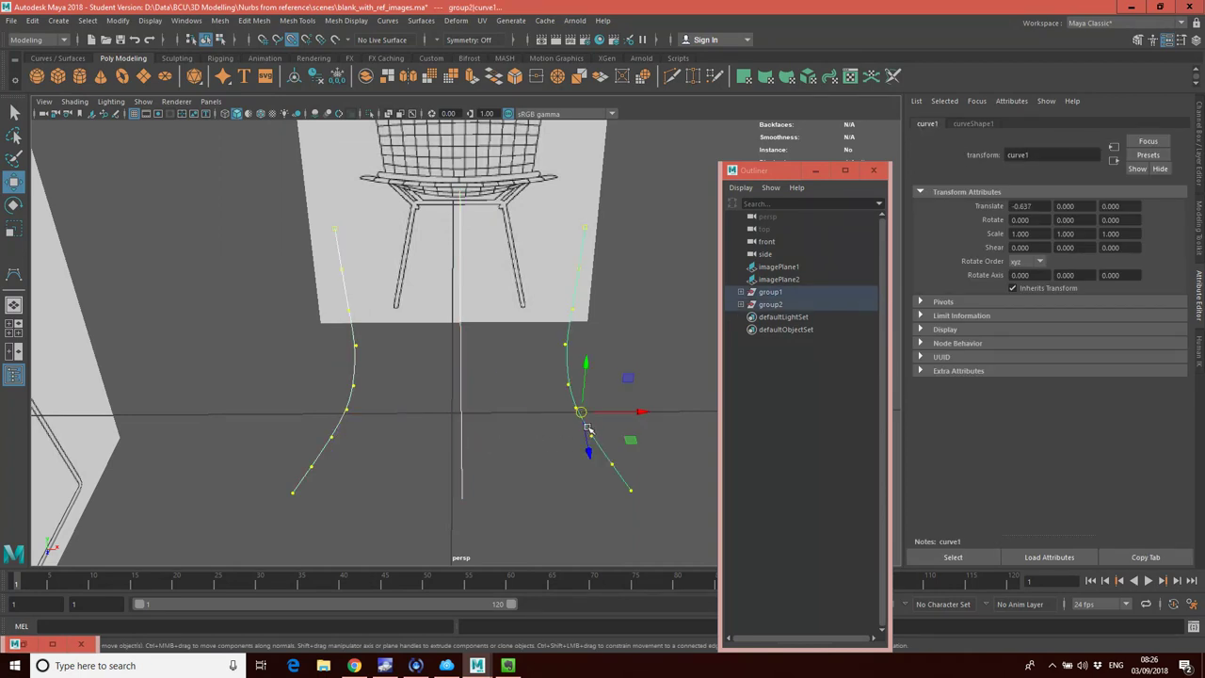
right_drag(588, 430, 662, 332)
click(377, 440)
click(347, 421)
click(461, 429)
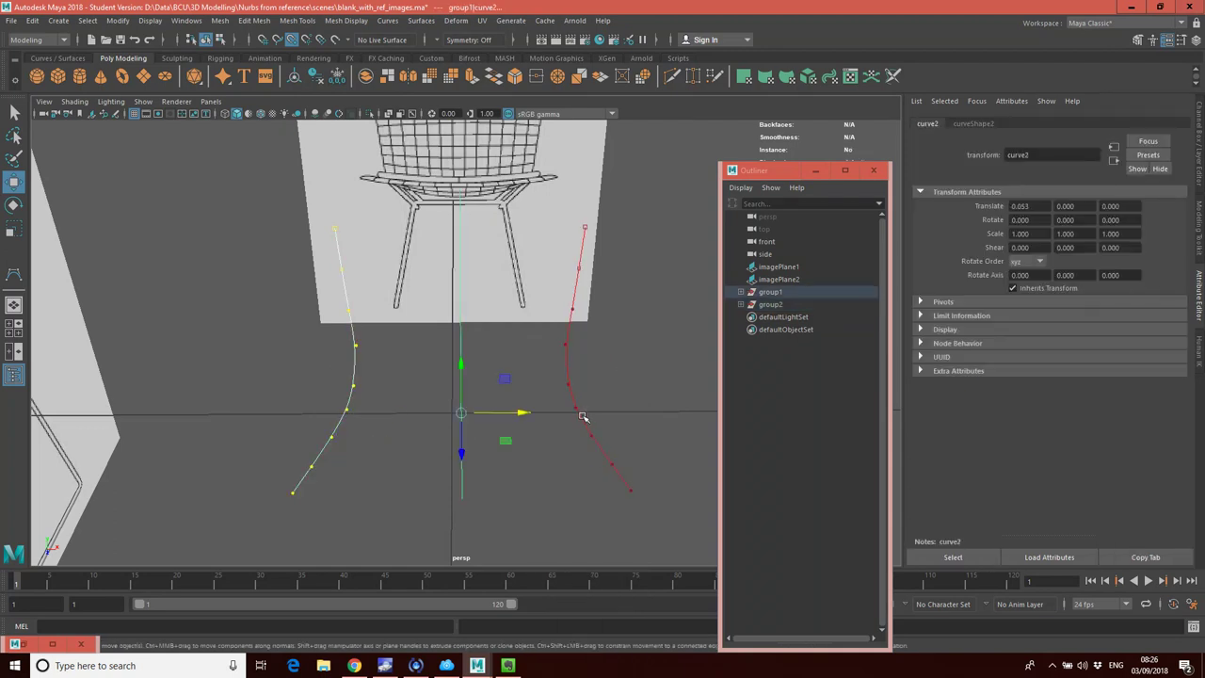
click(582, 416)
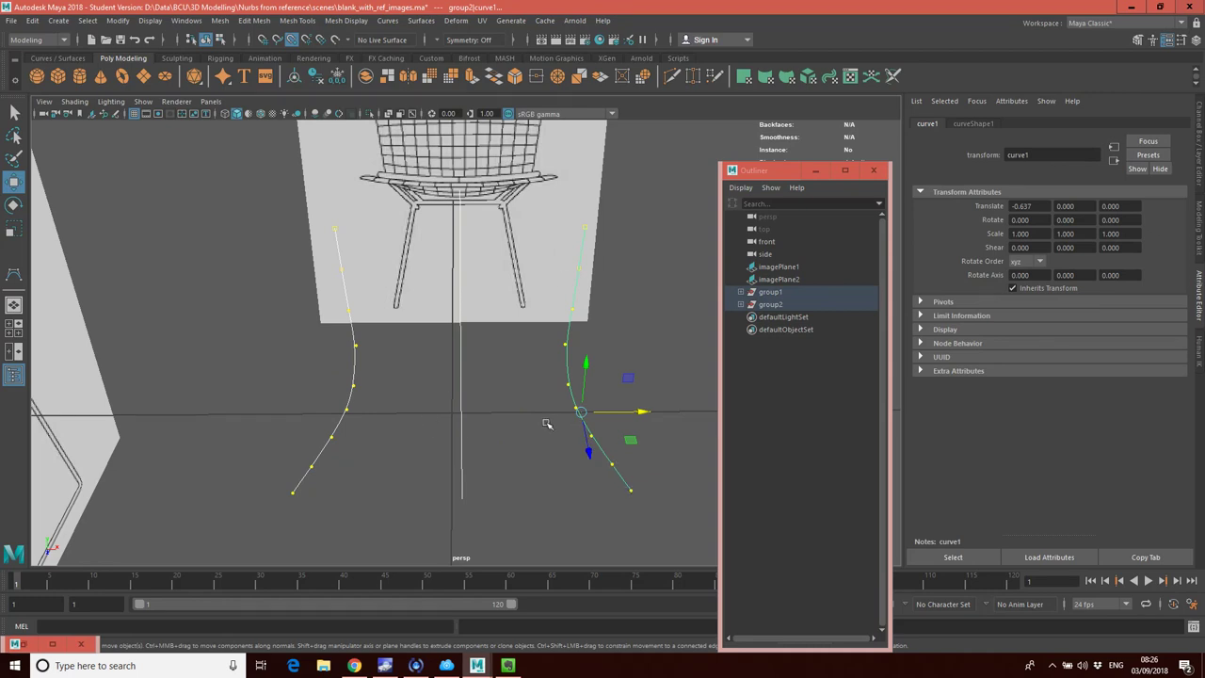
click(683, 320)
Expand both curve groups in the Outliner and delete the duplicate centre curve, curve2, from group2
click(741, 292)
click(741, 330)
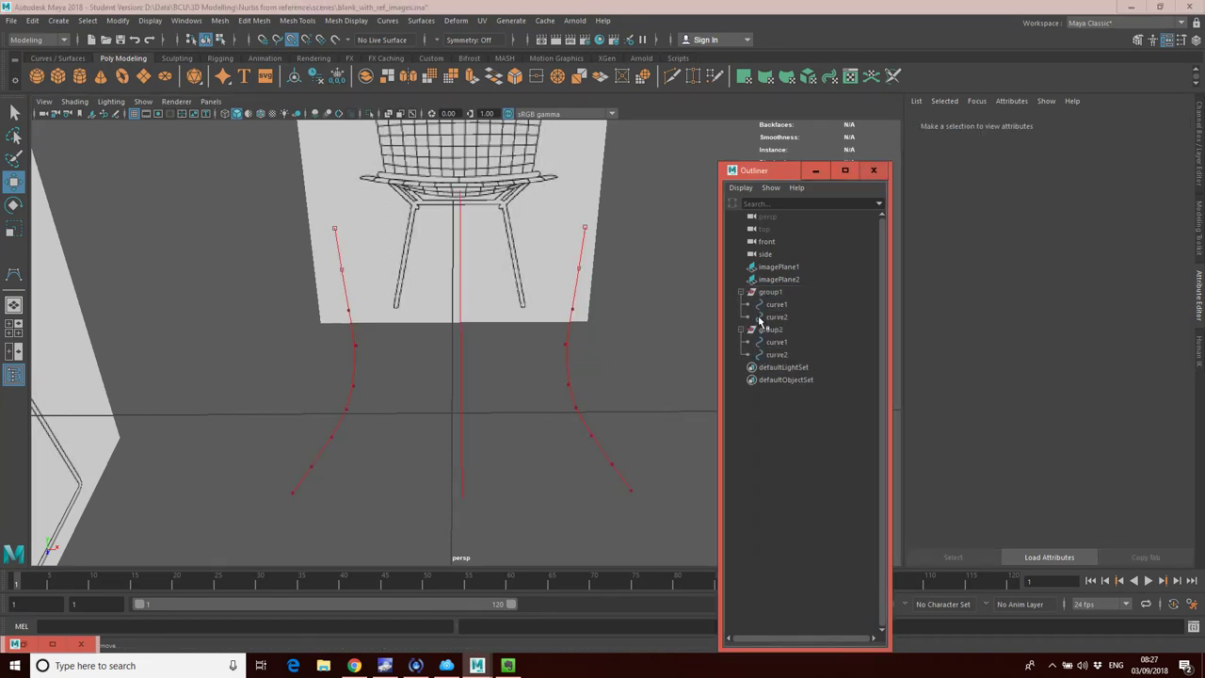
click(462, 436)
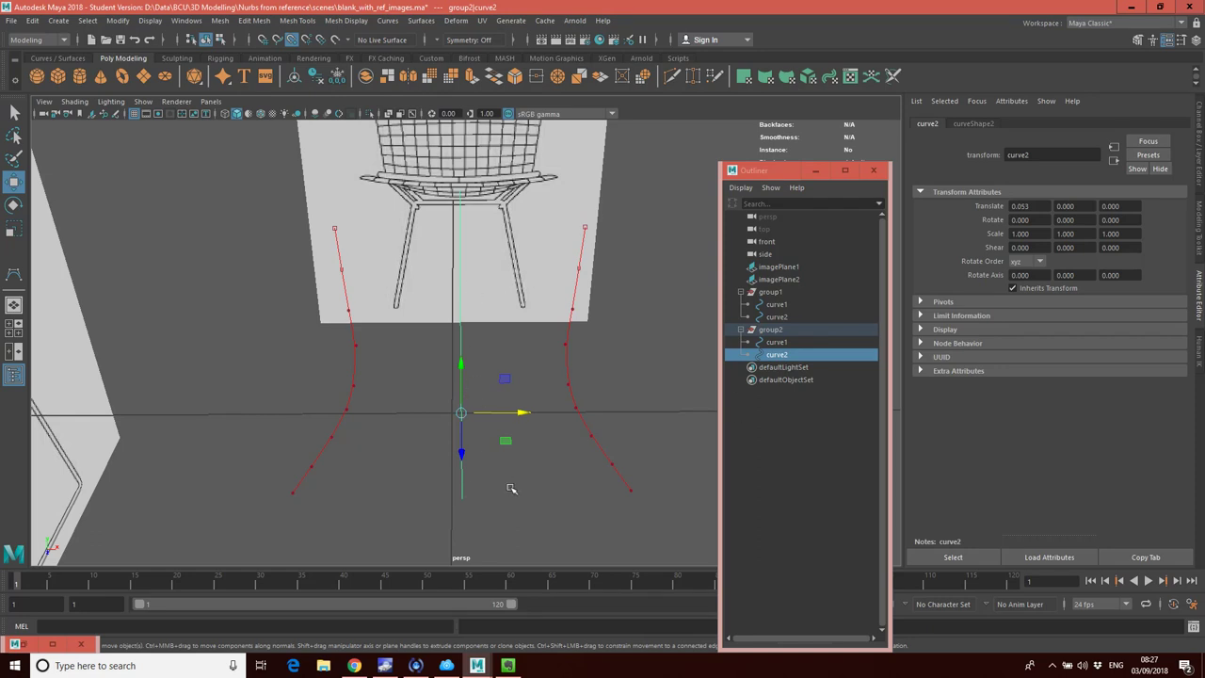
click(806, 462)
click(777, 355)
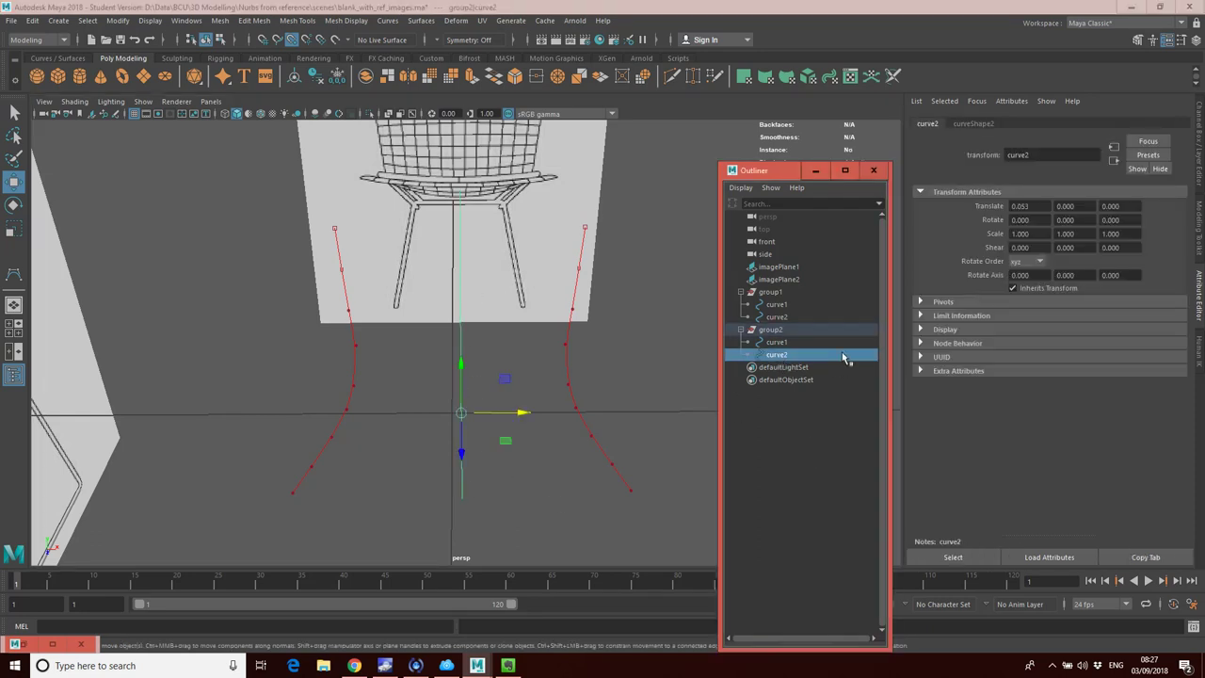
key(Delete)
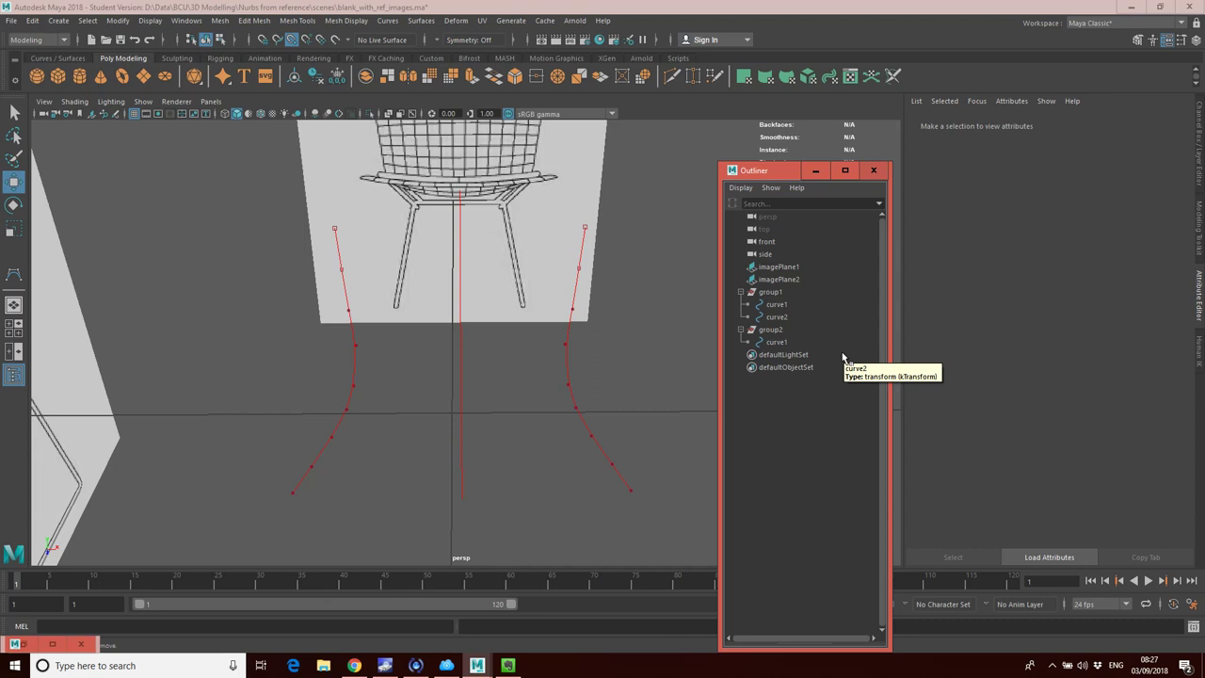
Move curve1 and curve2 out of group1 and curve1 out of group2 to the top level of the Outliner
click(774, 306)
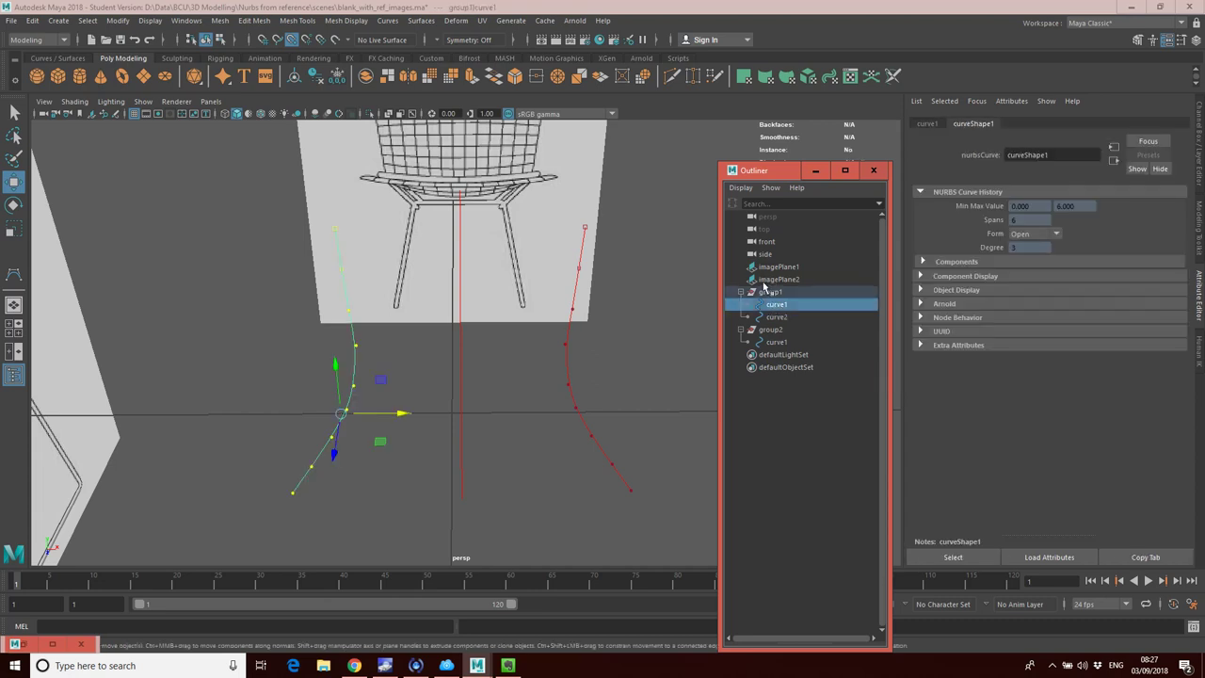
mouse_move(776, 311)
middle_down()
mouse_move(773, 294)
mouse_move(779, 309)
middle_up()
click(187, 20)
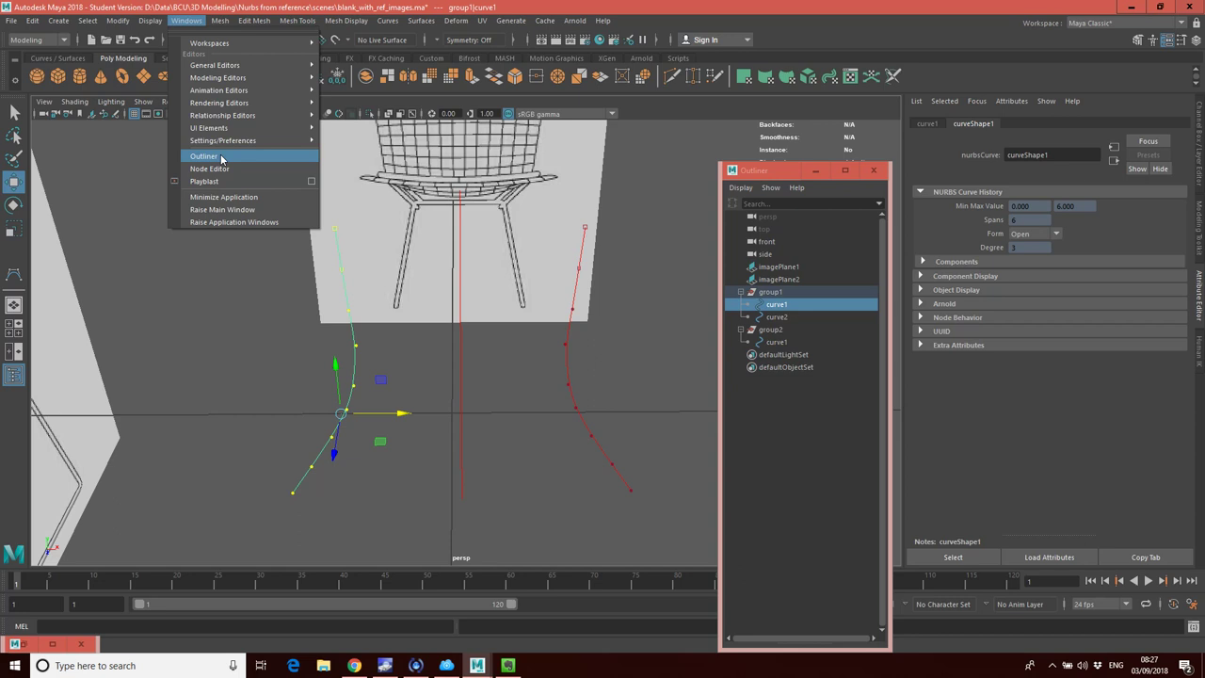
click(779, 313)
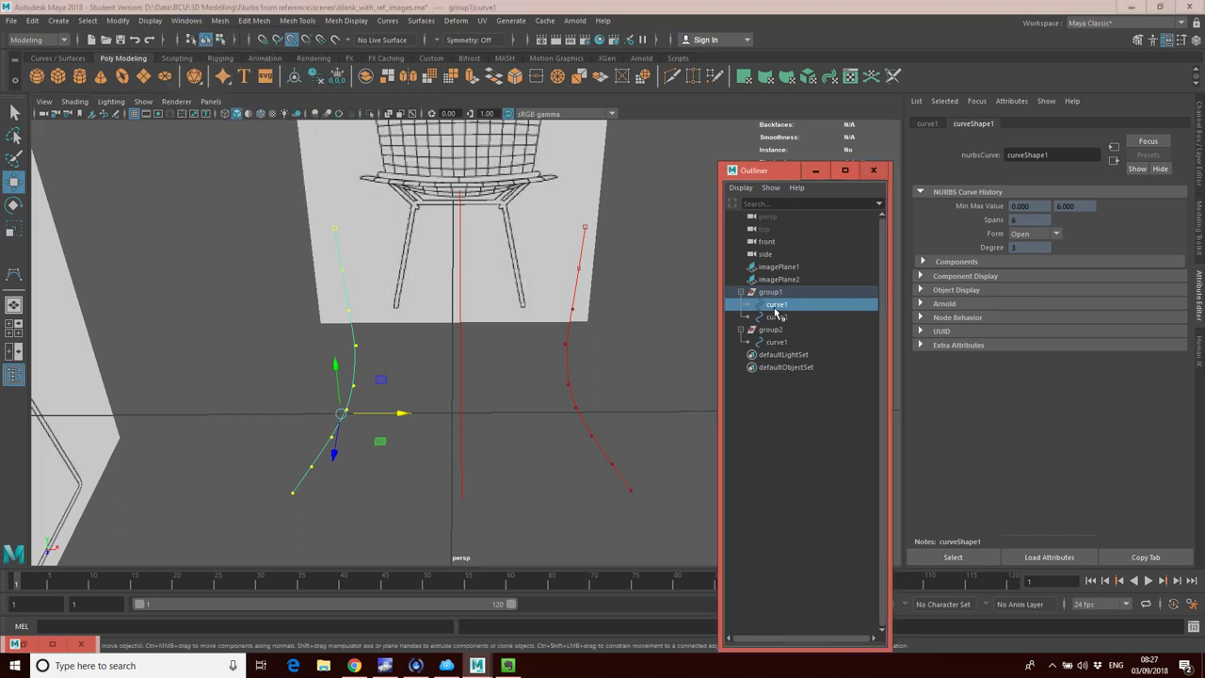
middle_drag(774, 299, 774, 301)
click(776, 318)
click(781, 343)
middle_drag(782, 343, 778, 318)
Delete the empty groups group1 and group2
click(772, 329)
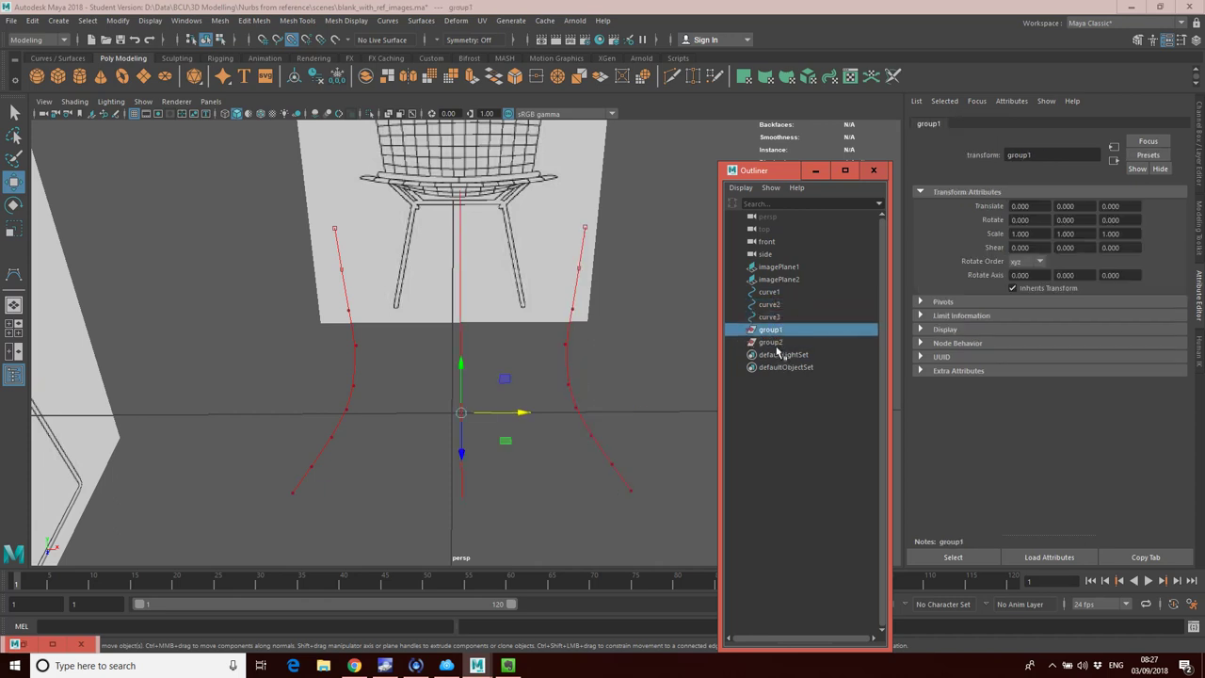
ctrl+click(775, 343)
key(Delete)
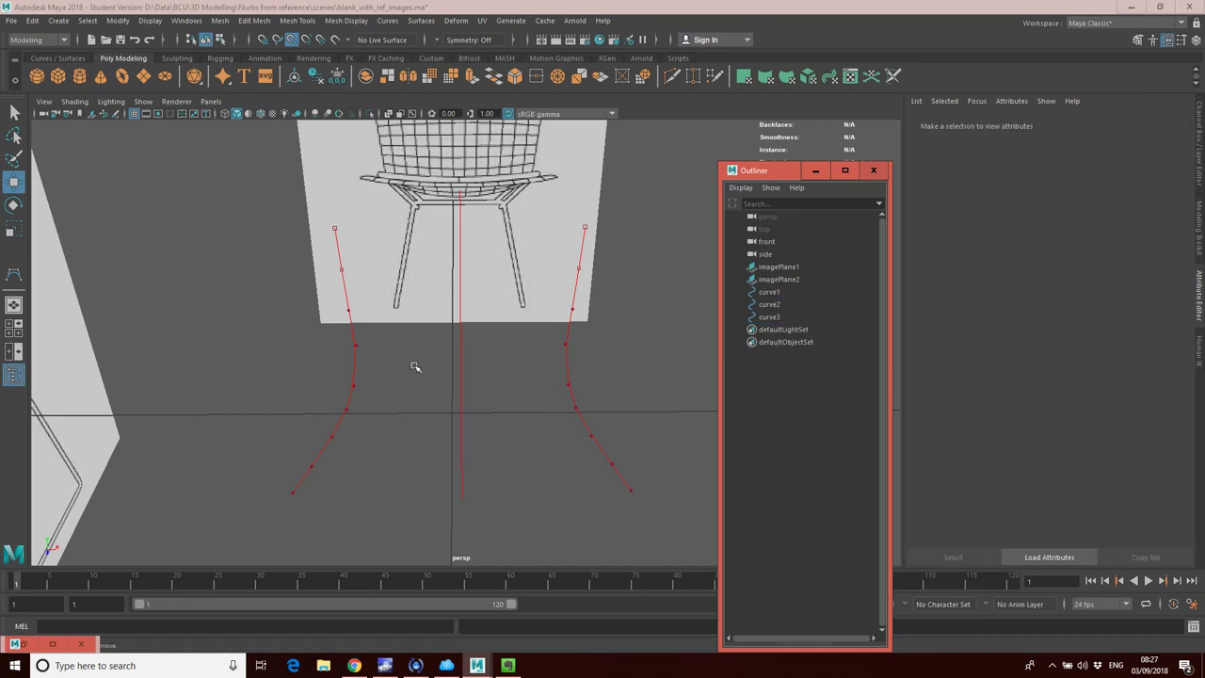
Select curve1, curve2 and curve3 one at a time to identify each in the viewport, and clear the selection
click(768, 294)
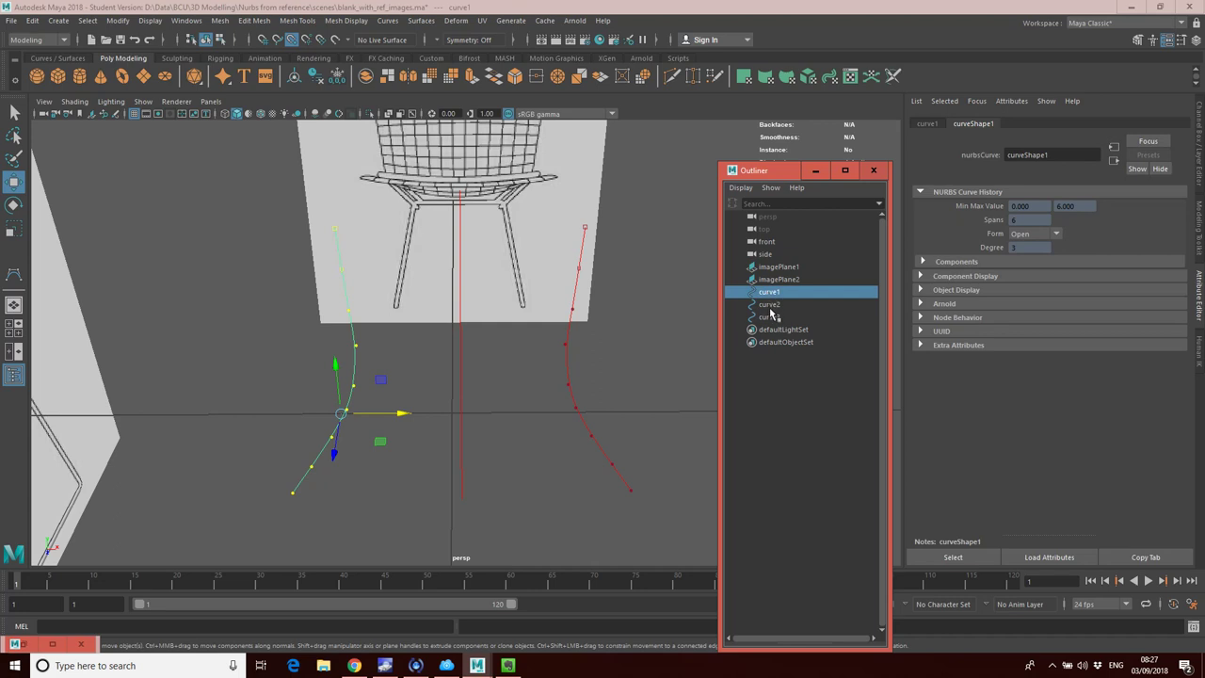
click(770, 305)
click(780, 318)
click(768, 292)
click(371, 367)
Loft a NURBS surface through curve1, curve2 and curve3, selected in order from edge to centre to opposite edge
click(356, 357)
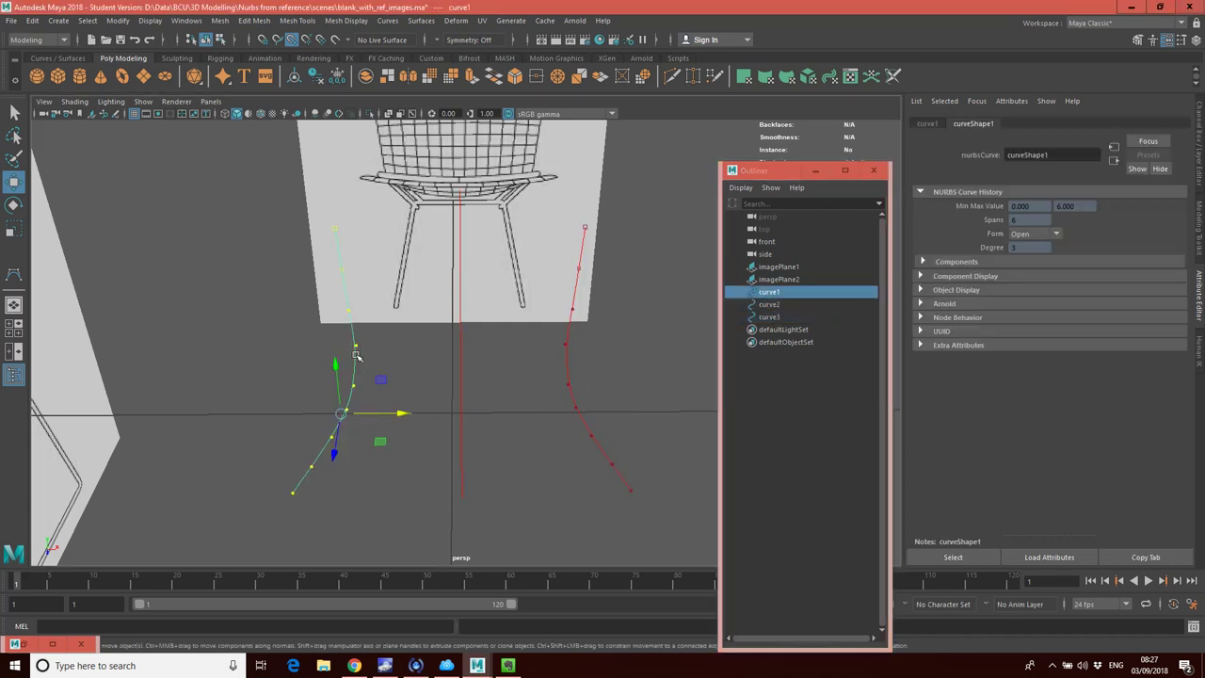
shift+click(463, 350)
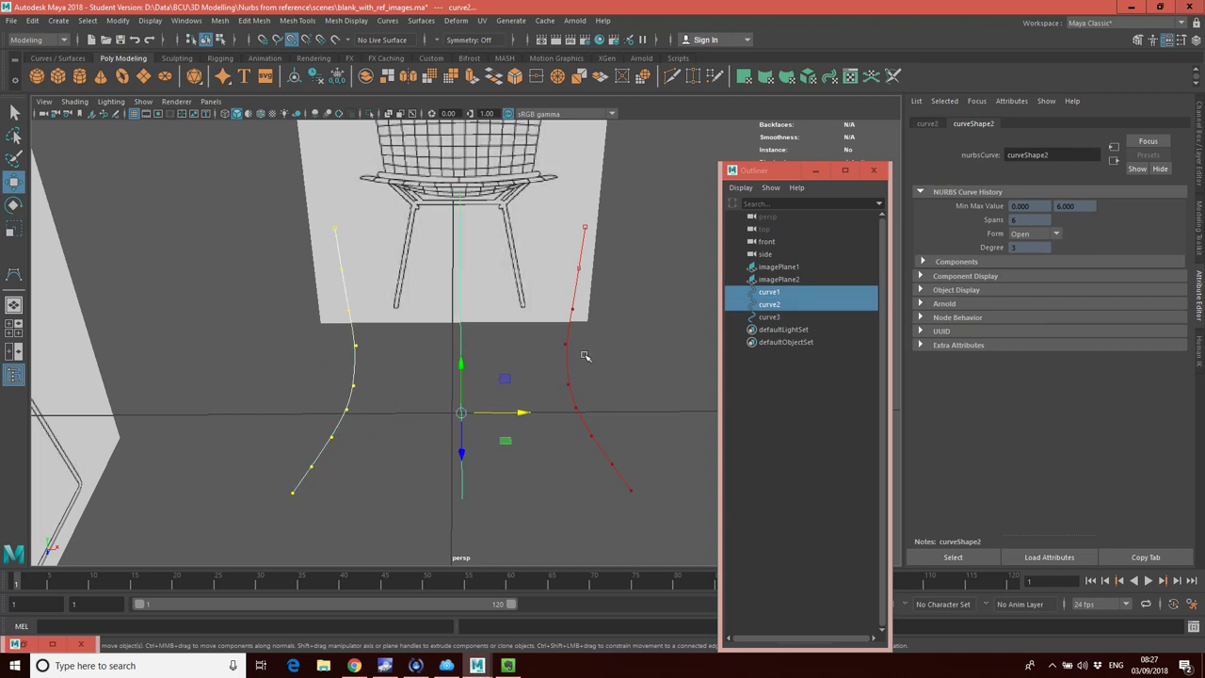
shift+click(566, 350)
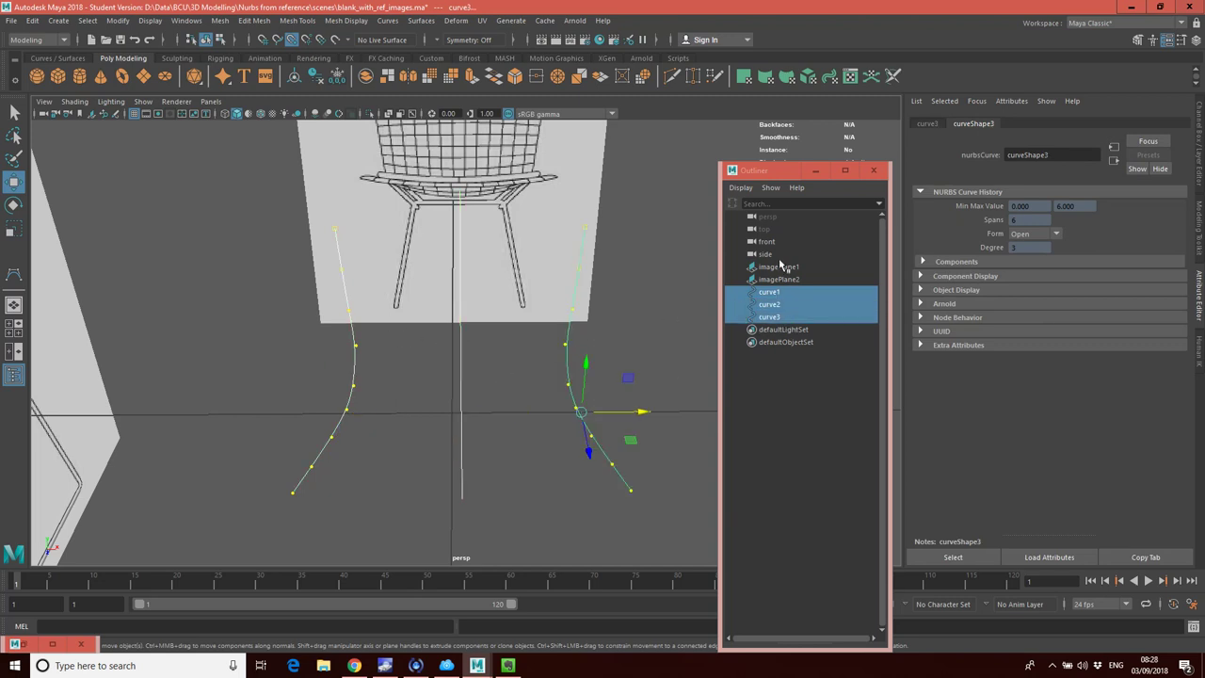
click(421, 21)
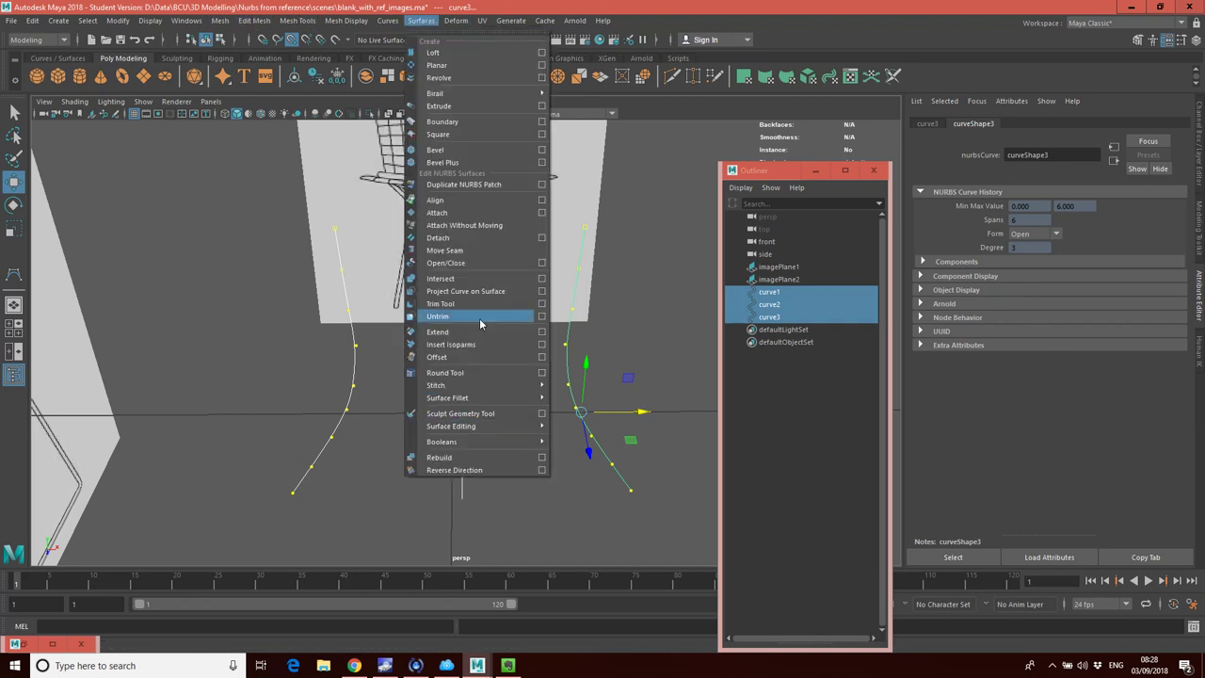
click(455, 52)
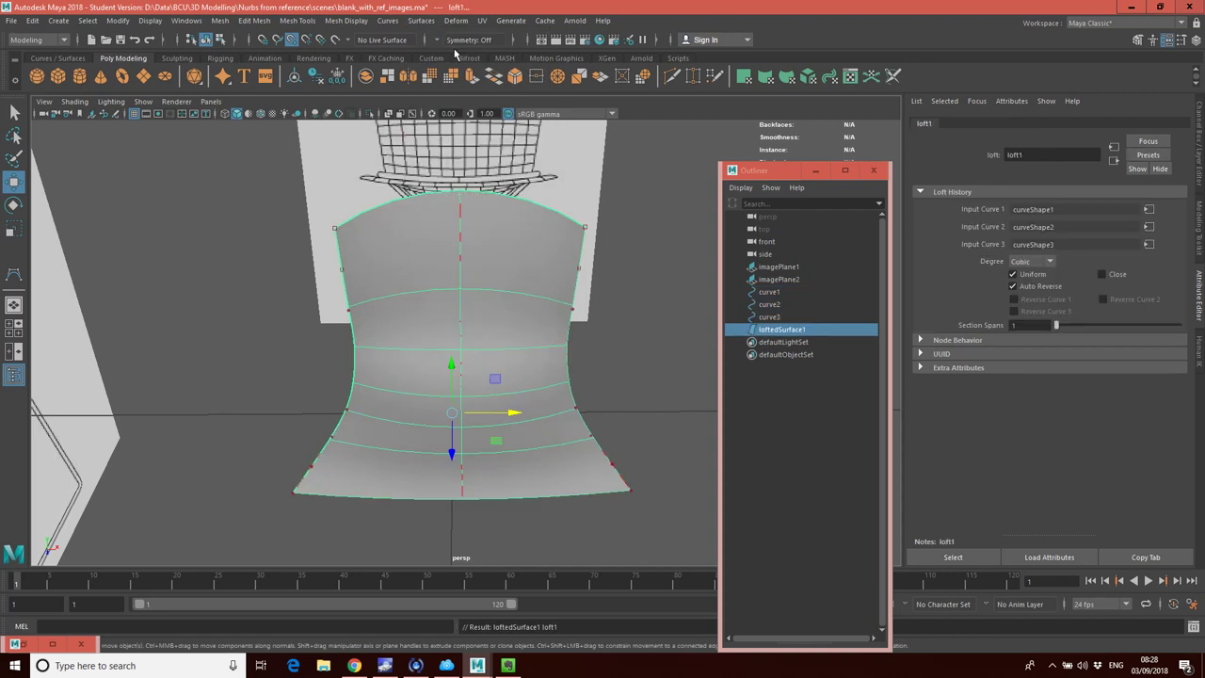
Compare the lofted seat surface with the chair images in front and side views, and minimise the Outliner
alt+drag(576, 341, 442, 311)
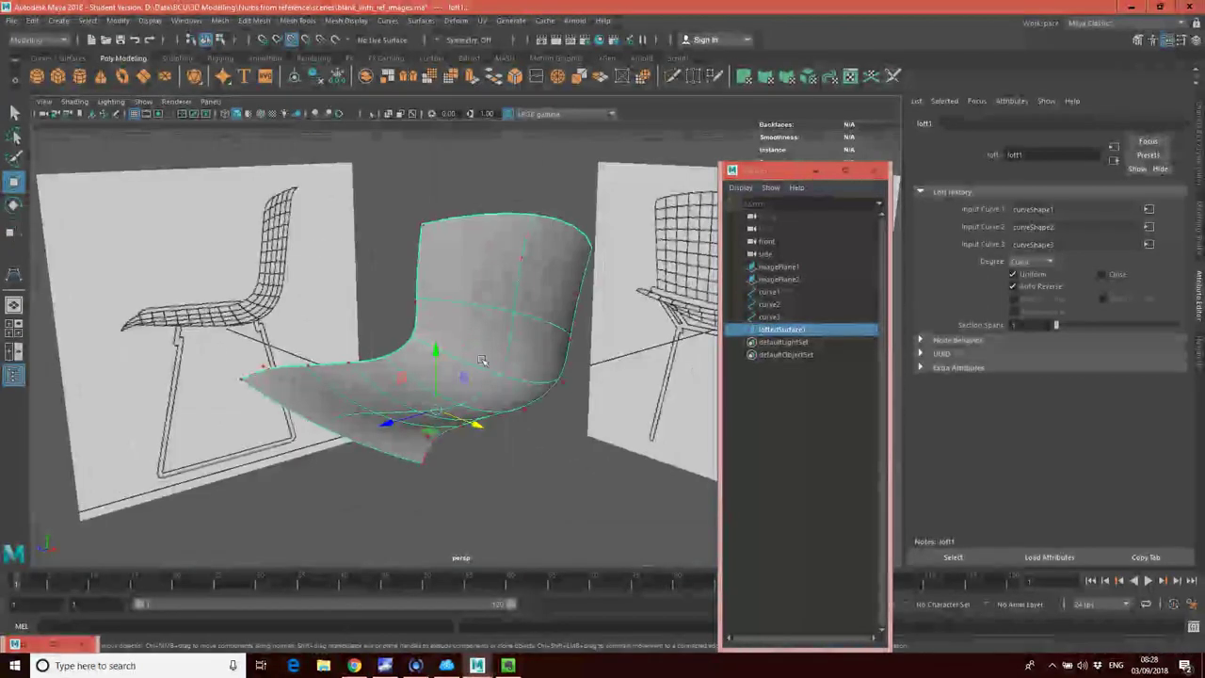
key(space)
click(597, 452)
click(216, 103)
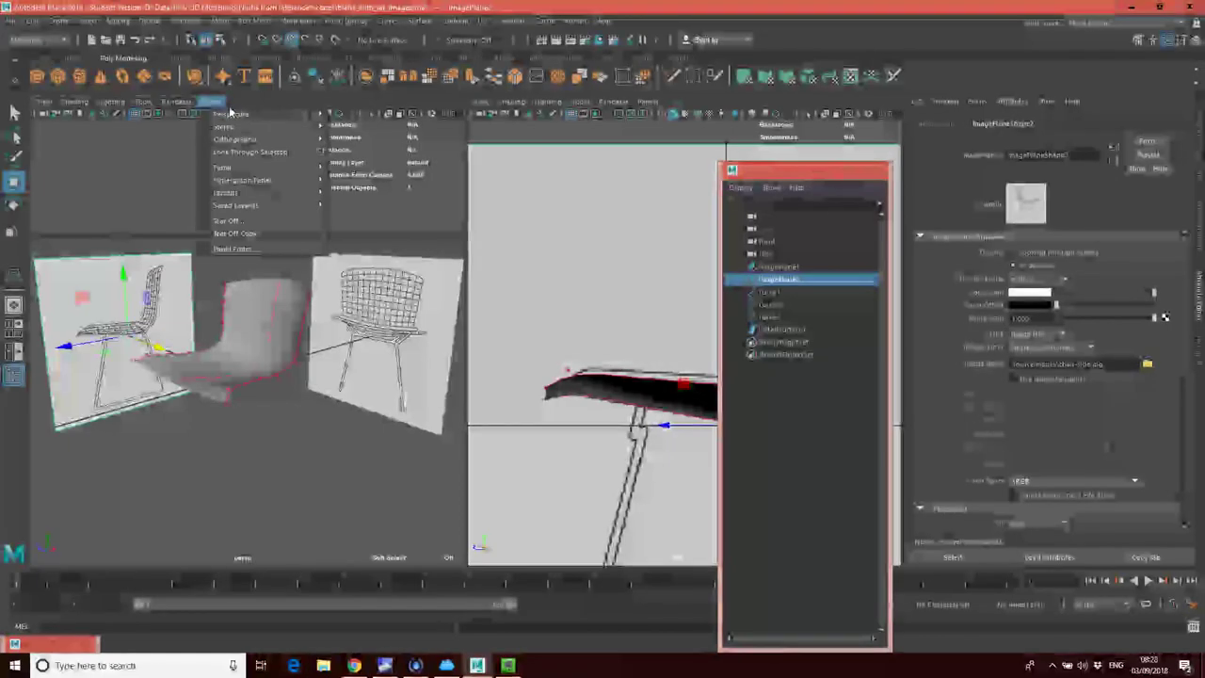
mouse_move(282, 139)
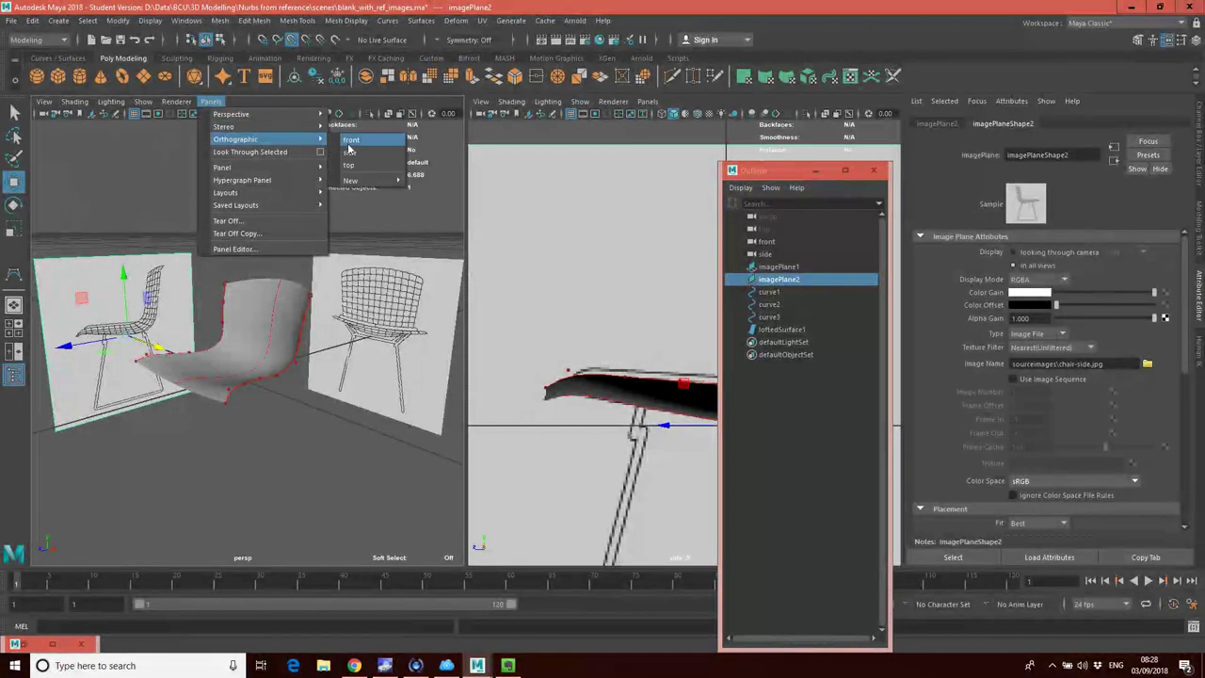
click(350, 141)
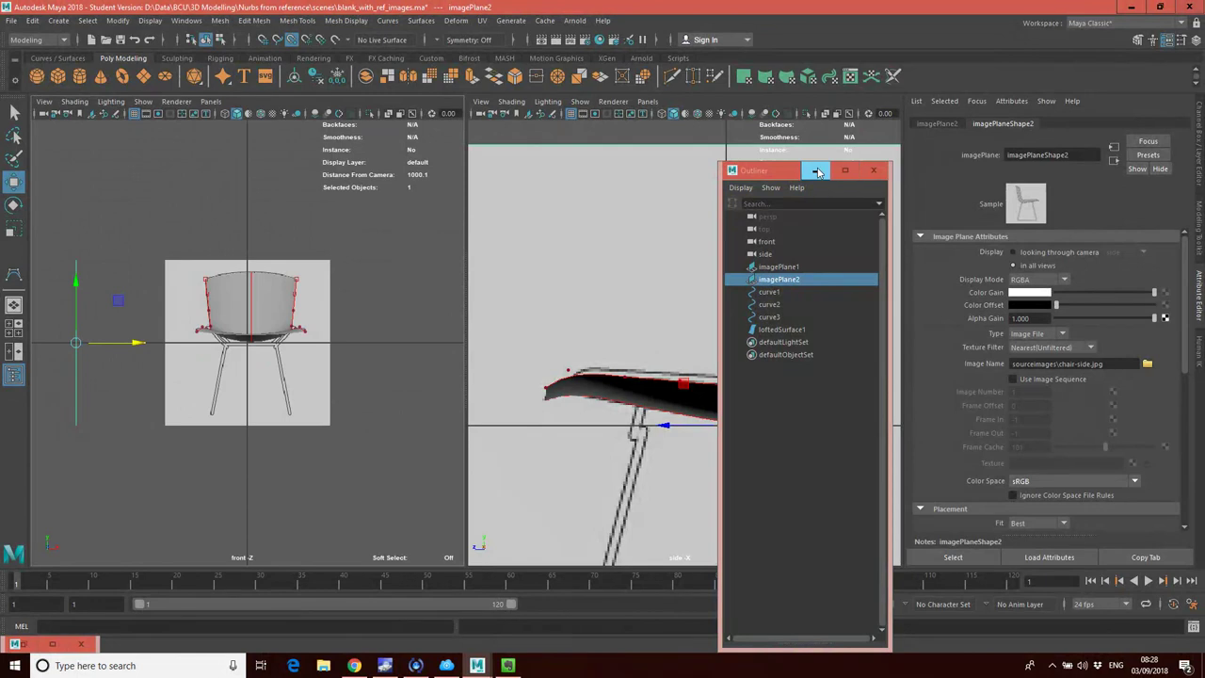
click(816, 170)
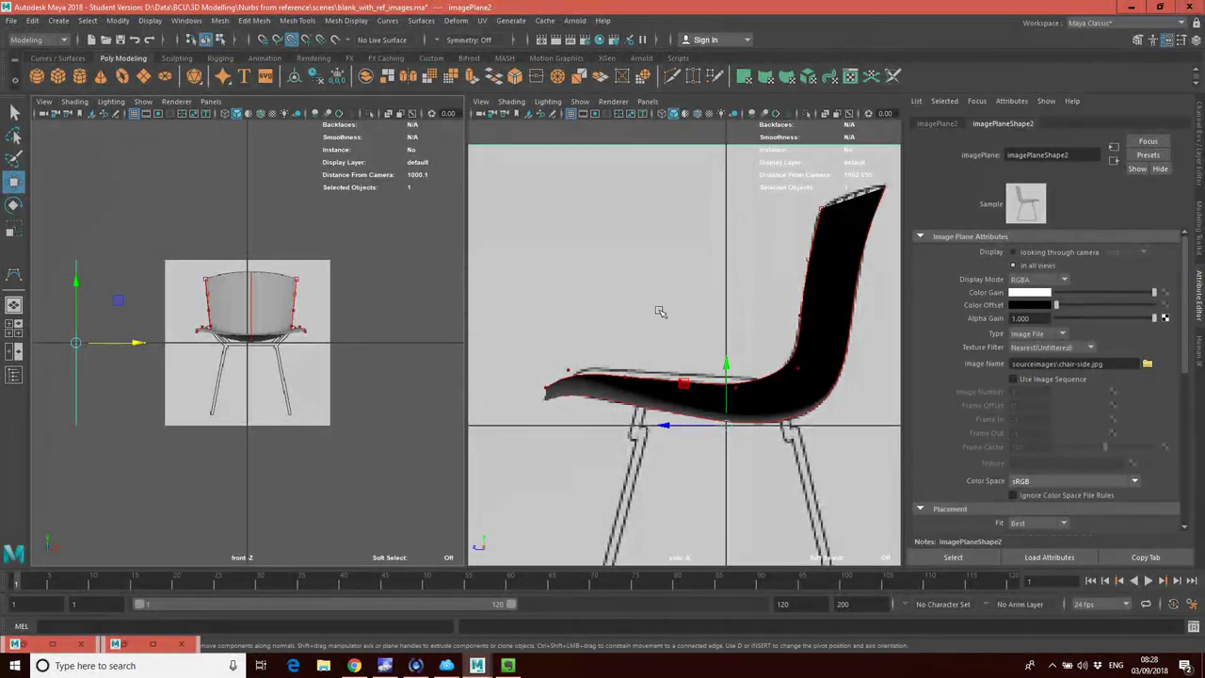
key(space)
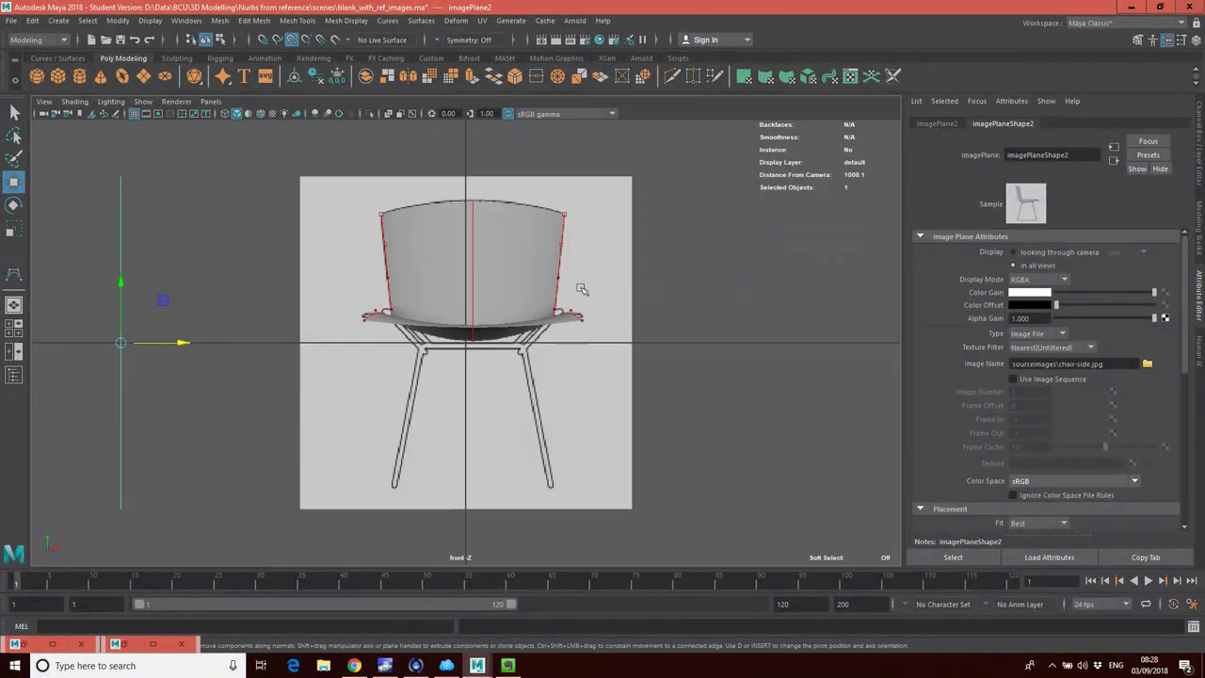
key(space)
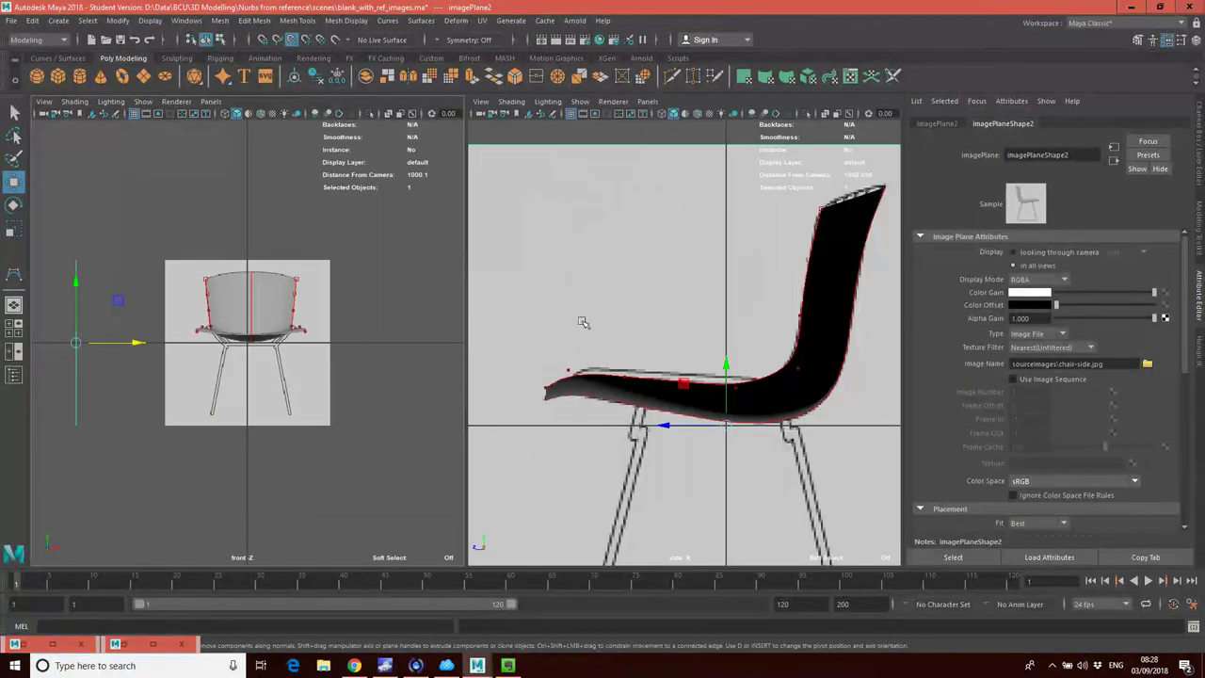
Switch the front view back to perspective and examine the lofted seat's corners, edges and curvature from several angles
click(211, 100)
mouse_move(273, 115)
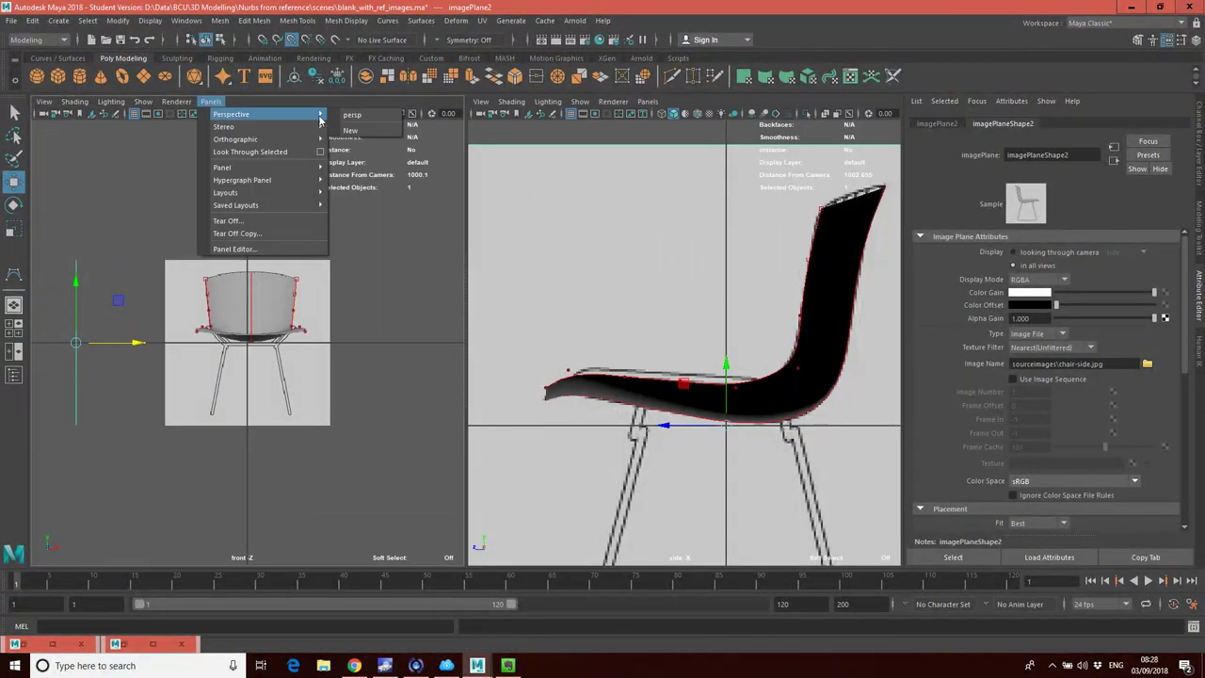
click(354, 115)
alt+drag(376, 356, 387, 465)
scroll(252, 341, up, 5)
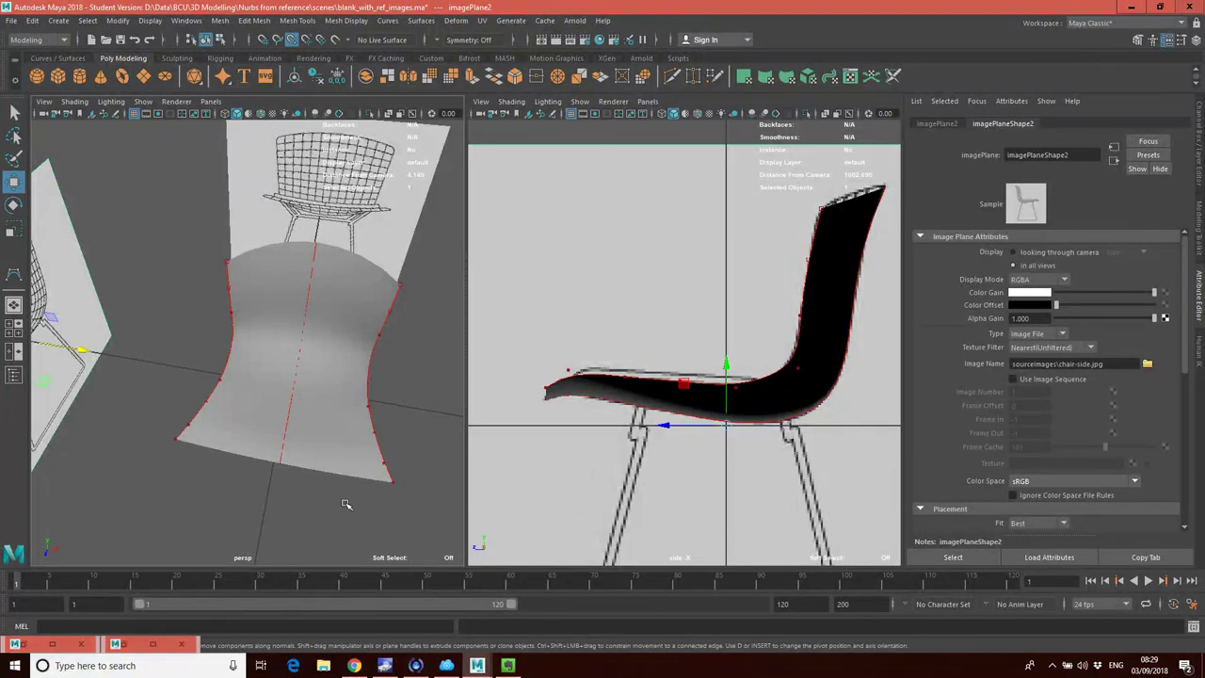
alt+drag(341, 502, 219, 446)
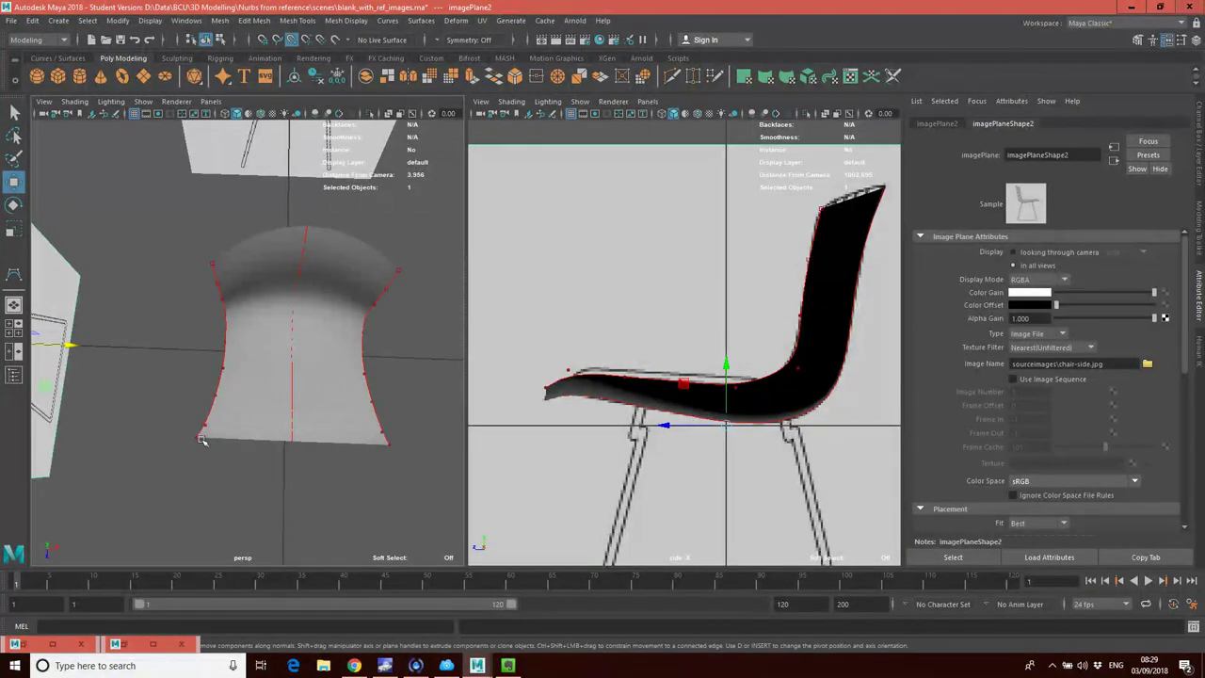
alt+drag(380, 443, 356, 440)
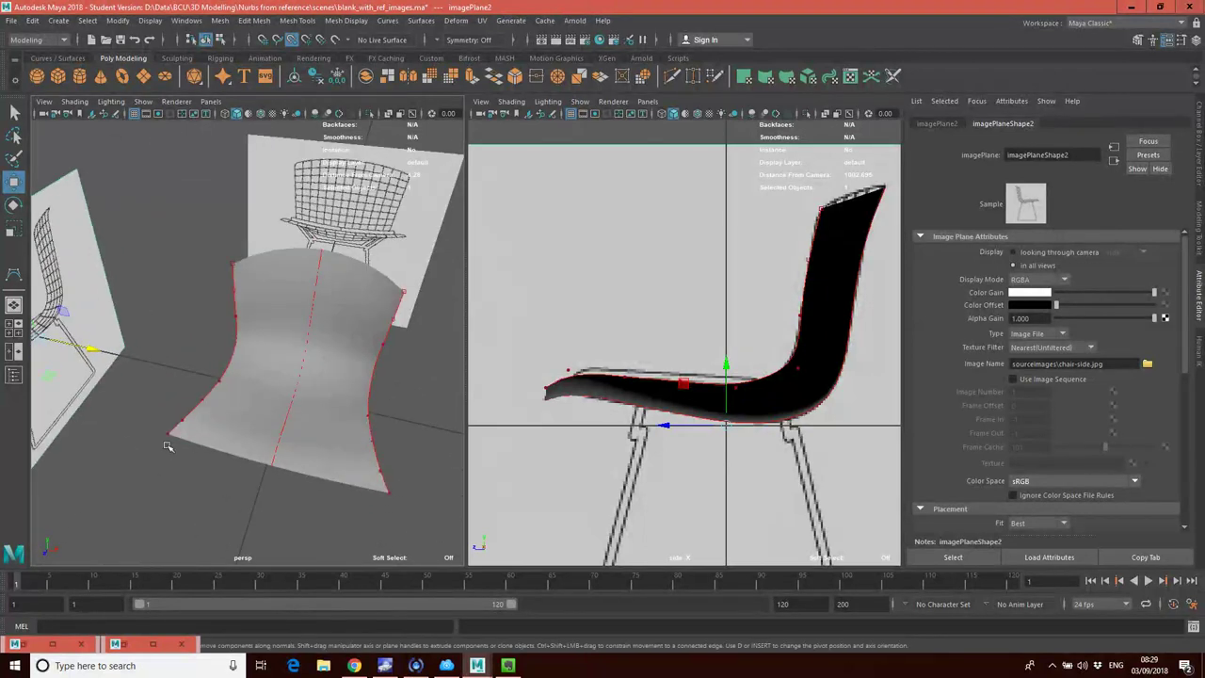
alt+drag(297, 475, 237, 269)
scroll(331, 477, up, 5)
scroll(331, 476, down, 5)
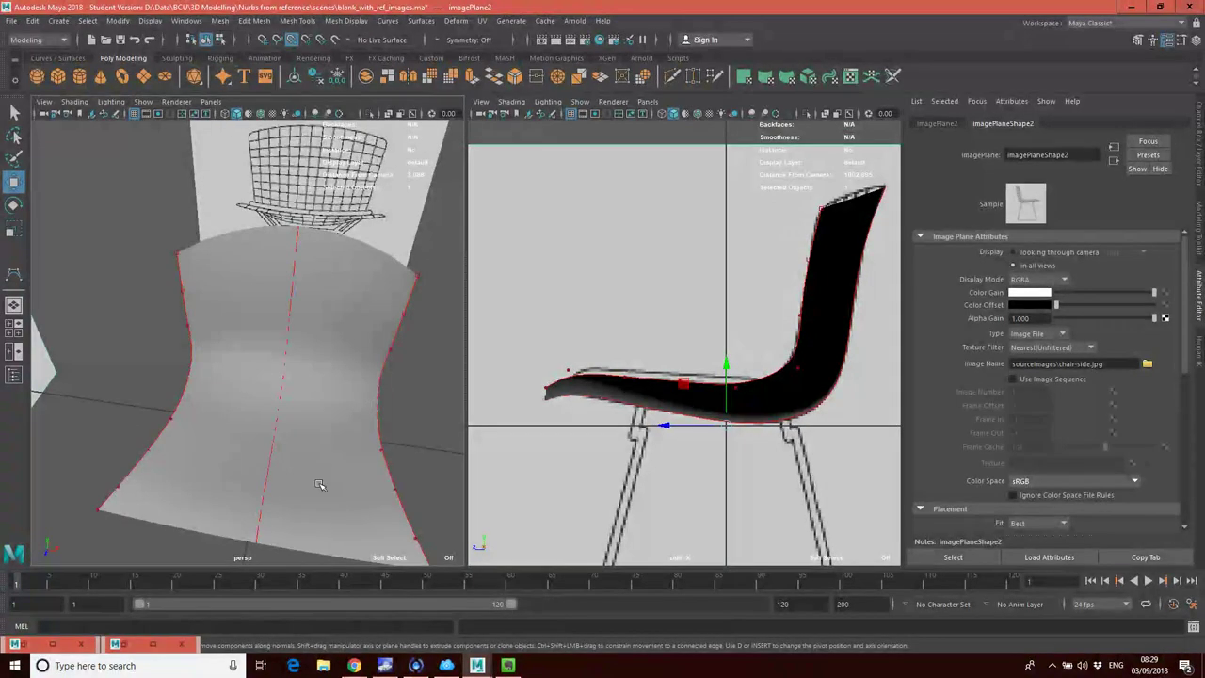
key(f)
mouse_move(374, 550)
alt+mouse_down()
mouse_move(355, 525)
mouse_move(365, 533)
alt+mouse_up()
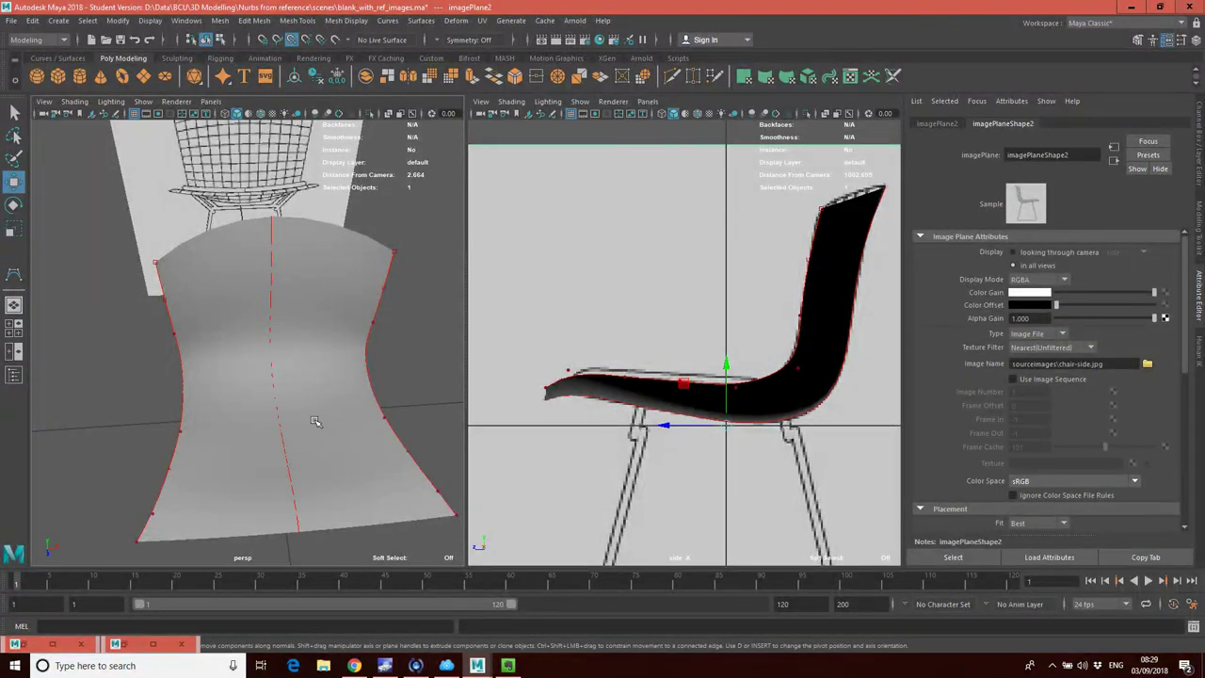
alt+drag(332, 485, 299, 474)
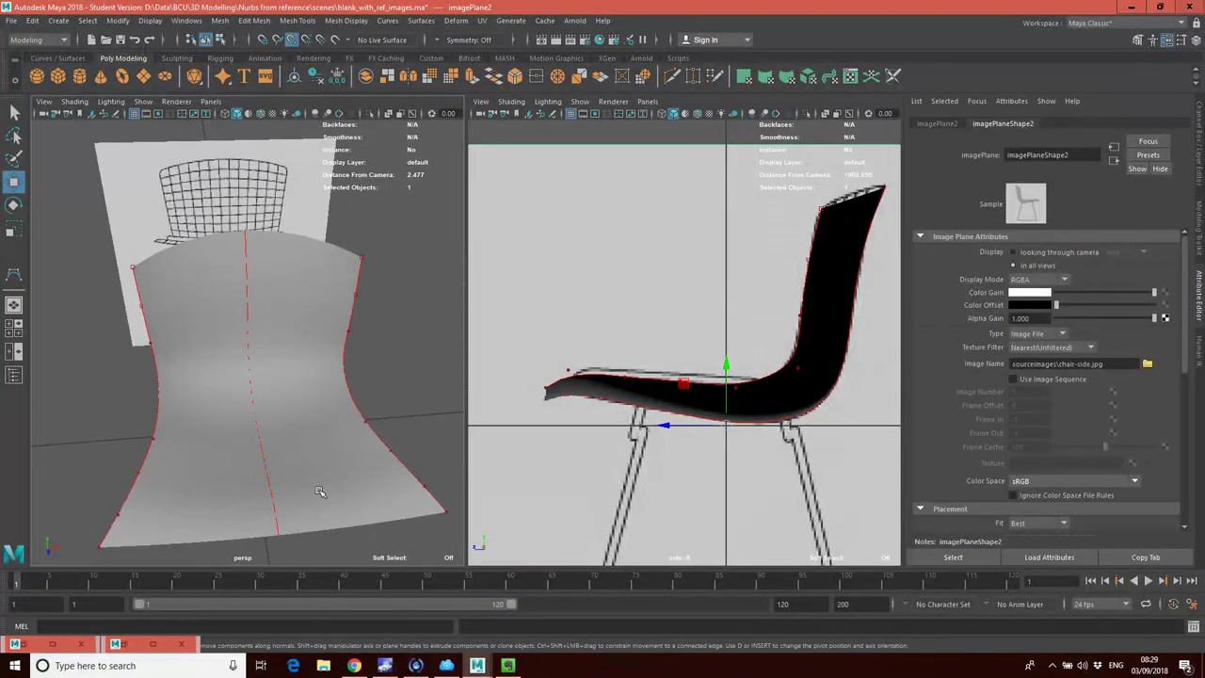